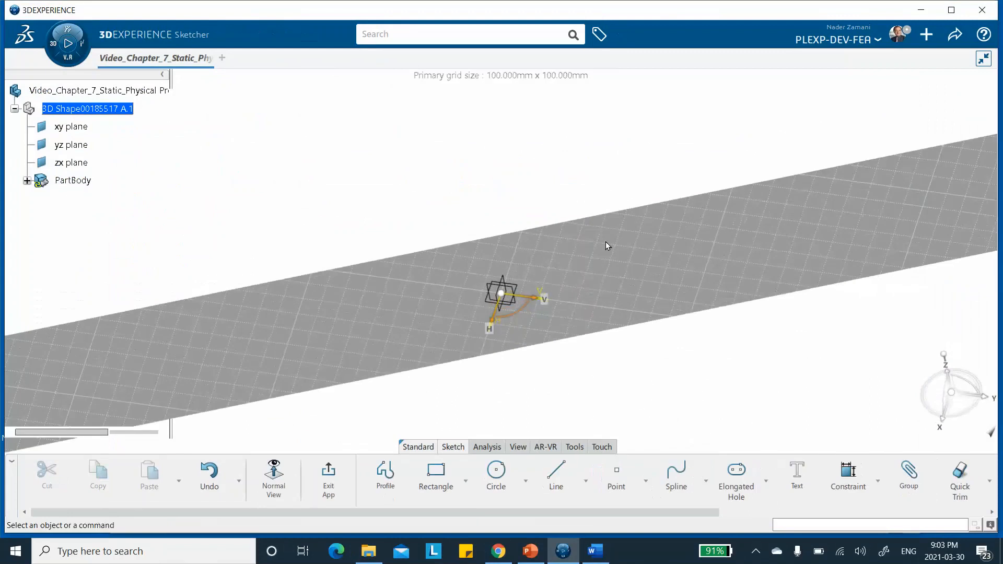
- Sketch a centered rectangle at the origin, about 100 mm along V and 80 mm along H
{"action": "left_click", "coordinate": [465, 481]}
{"action": "left_click", "coordinate": [460, 343]}
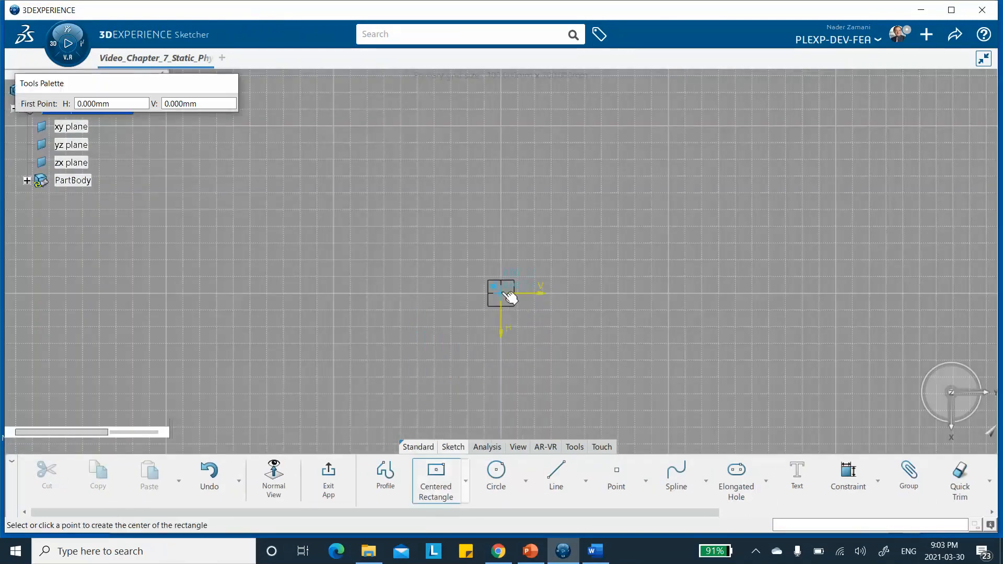
{"action": "left_click", "coordinate": [500, 292]}
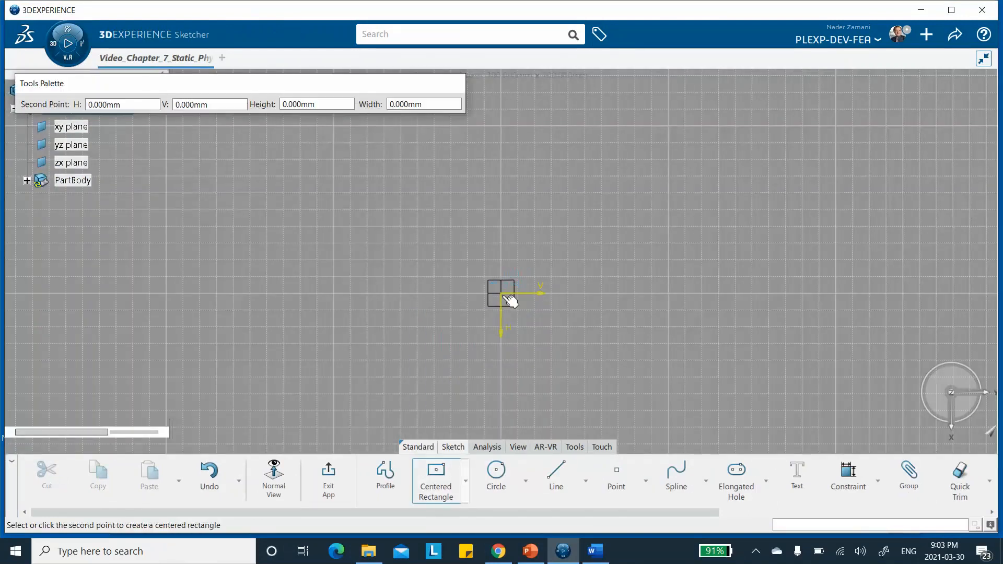
{"action": "left_click", "coordinate": [585, 359]}
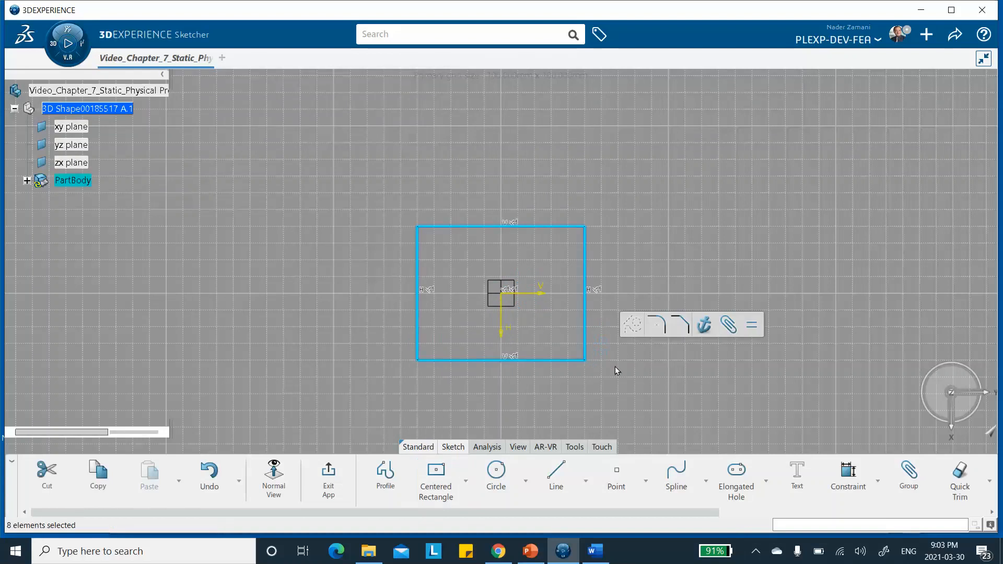
- Dimension the rectangle's side parallel to the H axis and set its length to 500 mm
{"action": "left_click", "coordinate": [847, 474]}
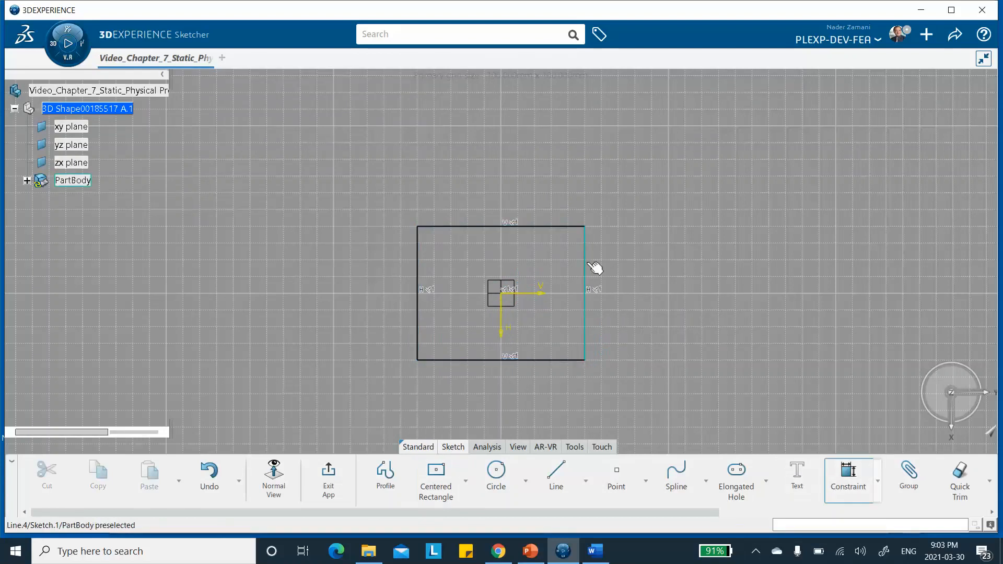
{"action": "left_click", "coordinate": [594, 267]}
{"action": "left_click", "coordinate": [627, 278]}
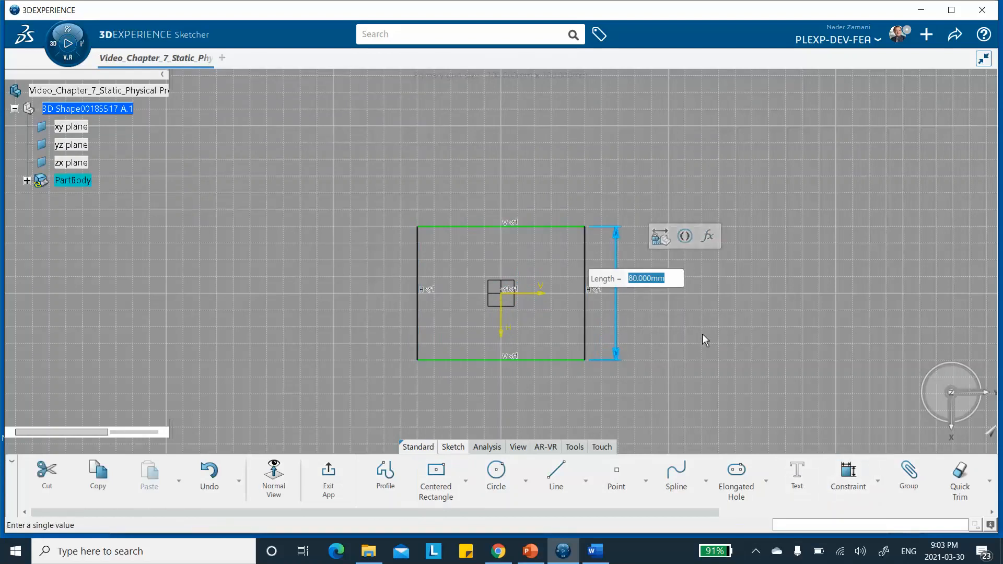
{"action": "type", "text": "500"}
{"action": "key", "text": "Return"}
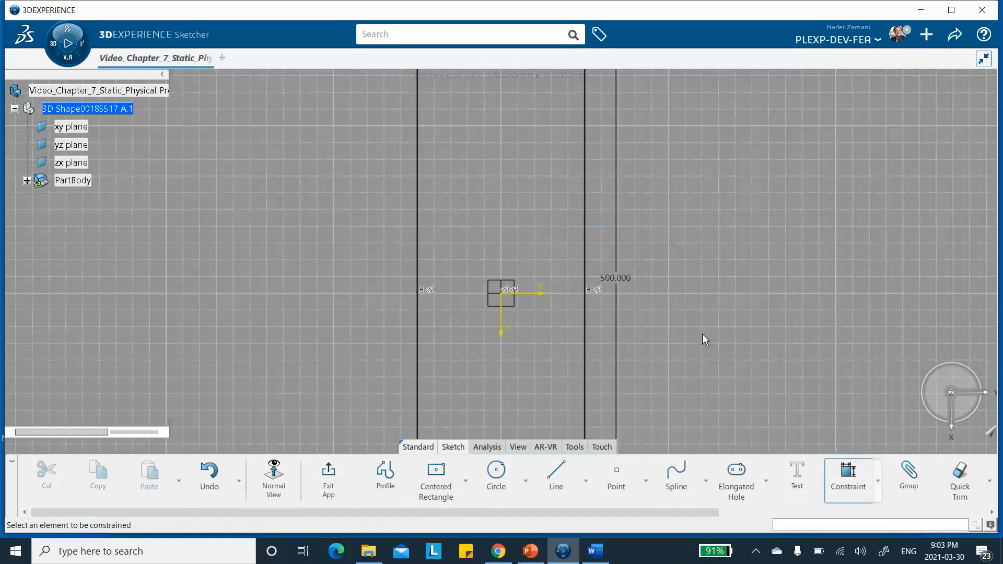
- Dimension the rectangle's side parallel to the V axis and set its length to 500 mm
{"action": "middle_click_drag", "start_coordinate": [597, 218], "coordinate": [606, 313]}
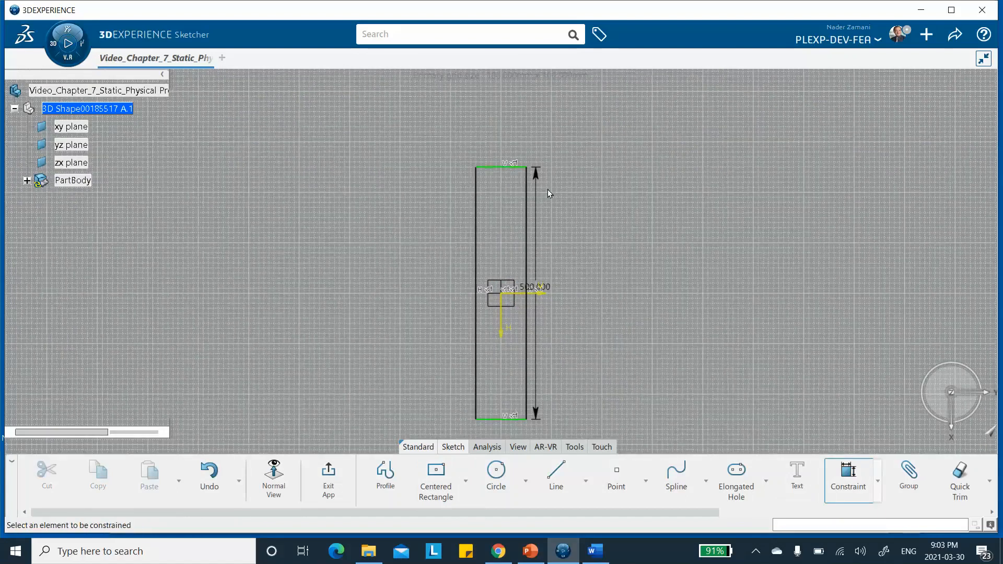
{"action": "left_click", "coordinate": [497, 167]}
{"action": "left_click", "coordinate": [509, 143]}
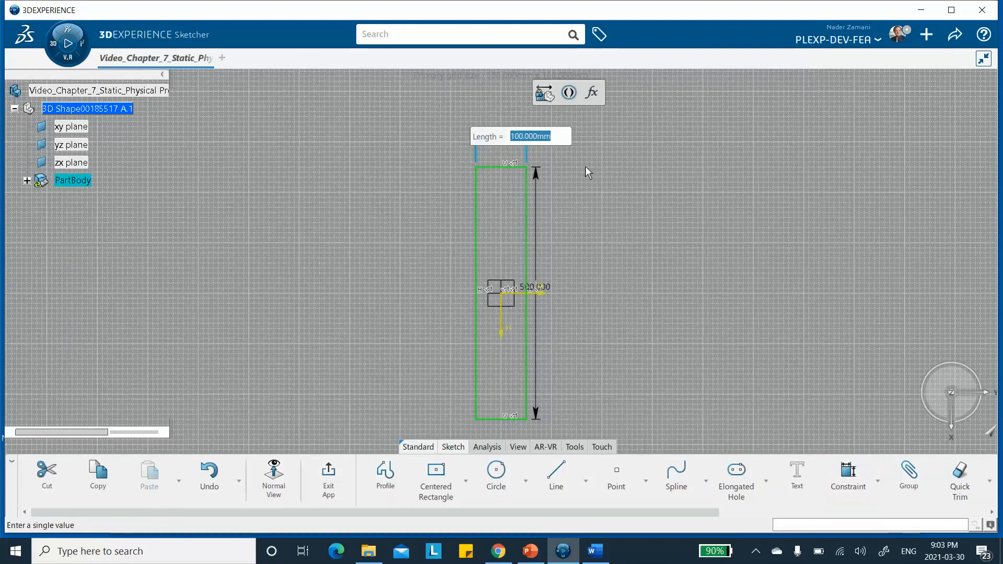
{"action": "type", "text": "500"}
{"action": "key", "text": "Return"}
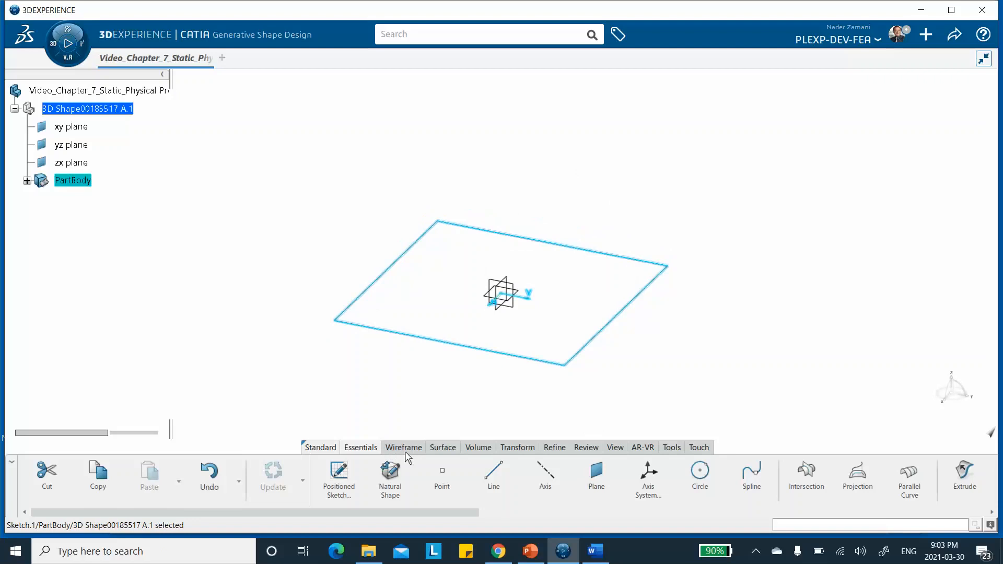
- Create a Fill surface bounded by the square sketch, keeping the default fill settings
{"action": "left_click", "coordinate": [438, 447]}
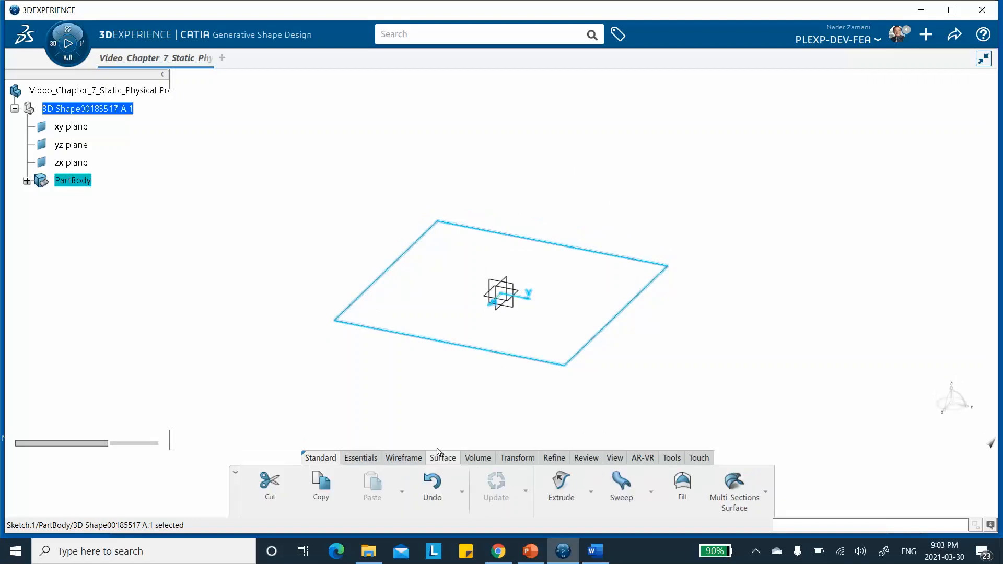
{"action": "left_click", "coordinate": [683, 485]}
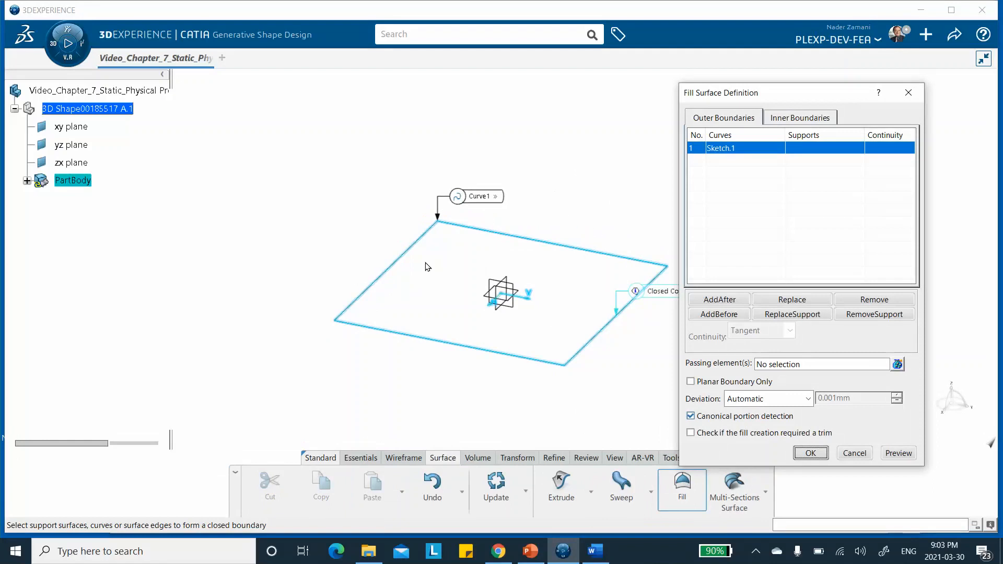
{"action": "left_click", "coordinate": [810, 453]}
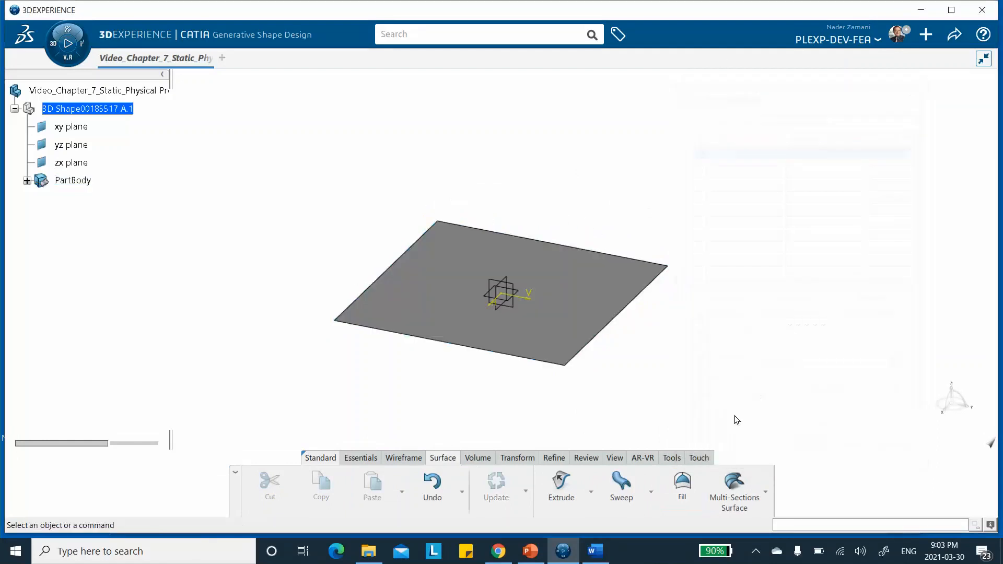
- Add a standard axis system with default origin and axes, set as current, and save the model
{"action": "middle_click_drag", "start_coordinate": [560, 197], "coordinate": [575, 143]}
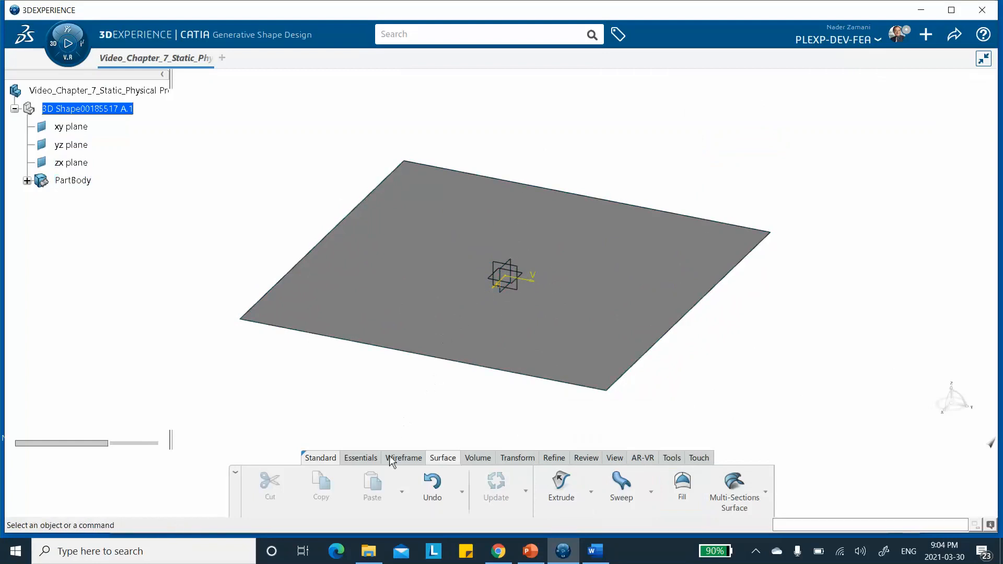
{"action": "left_click", "coordinate": [361, 457]}
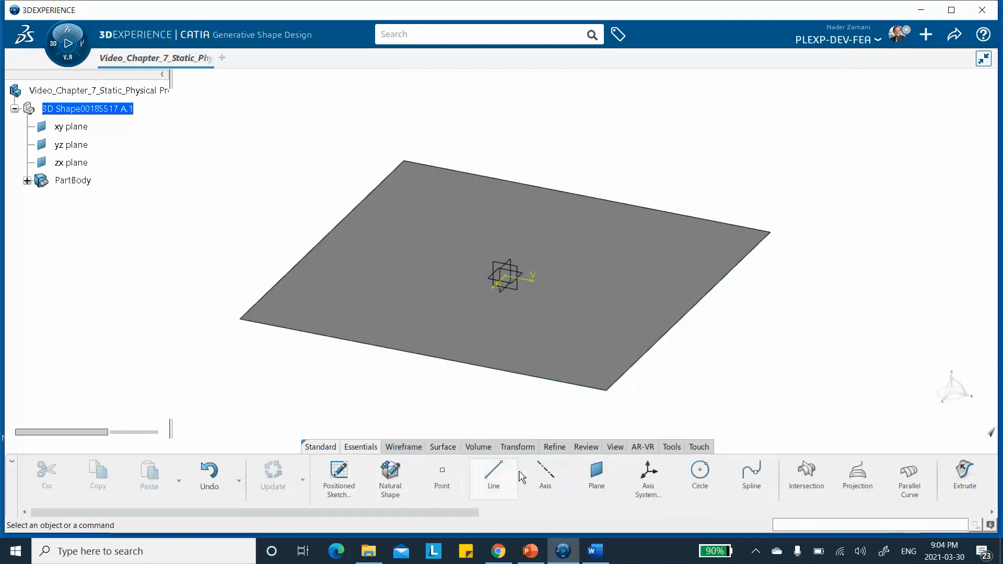
{"action": "left_click", "coordinate": [648, 475]}
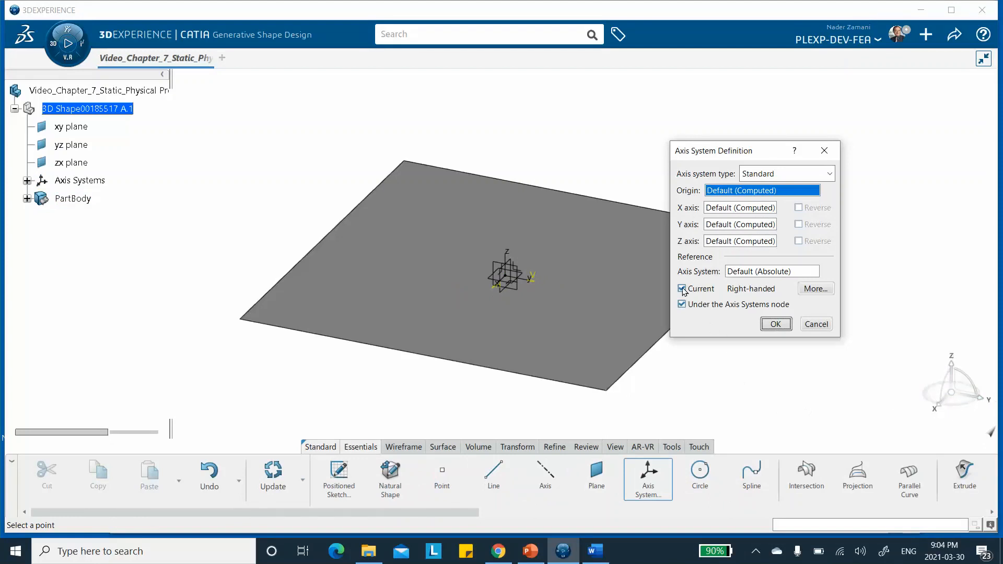
{"action": "left_click", "coordinate": [776, 324]}
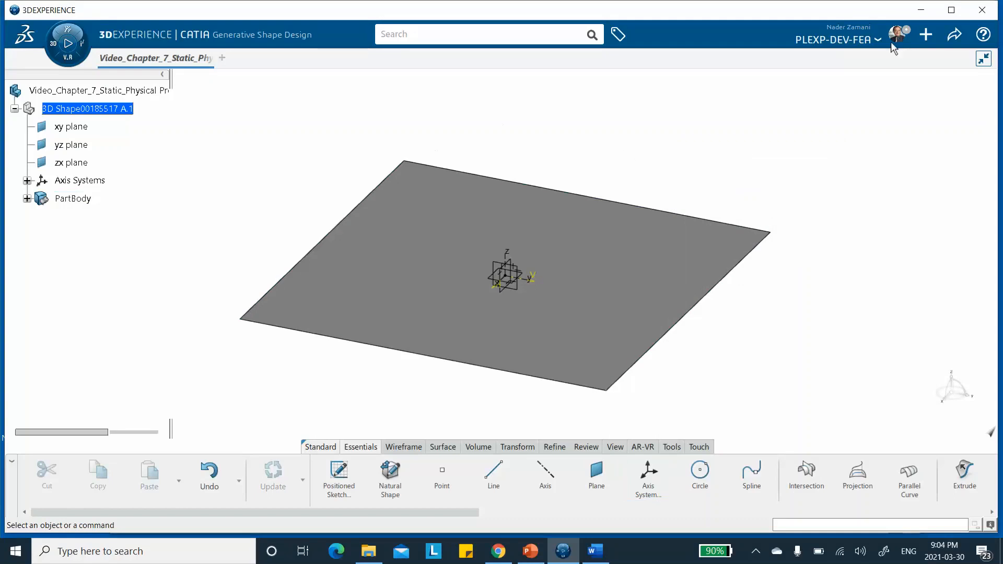
{"action": "left_click", "coordinate": [947, 38]}
{"action": "left_click", "coordinate": [896, 59]}
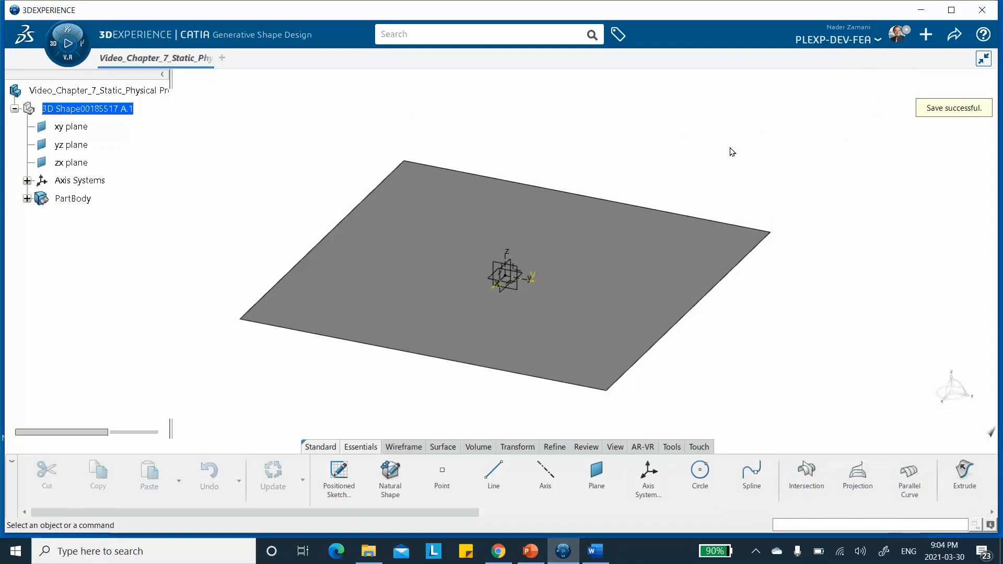
- Create a core material titled Video_chapter_7_Static with composite and simulation domains, plus one covering material with the default title
{"action": "left_click", "coordinate": [672, 447]}
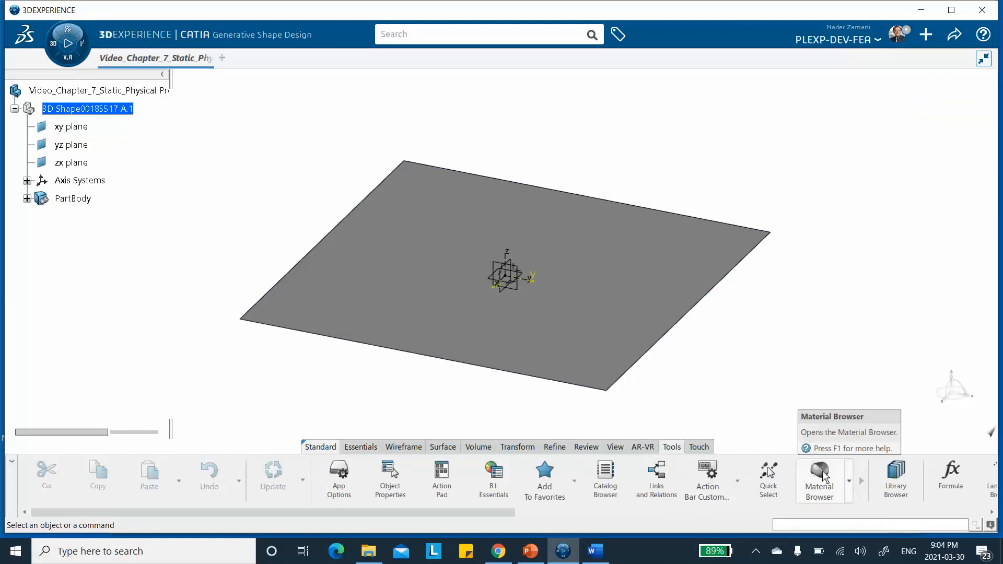
{"action": "left_click", "coordinate": [849, 481]}
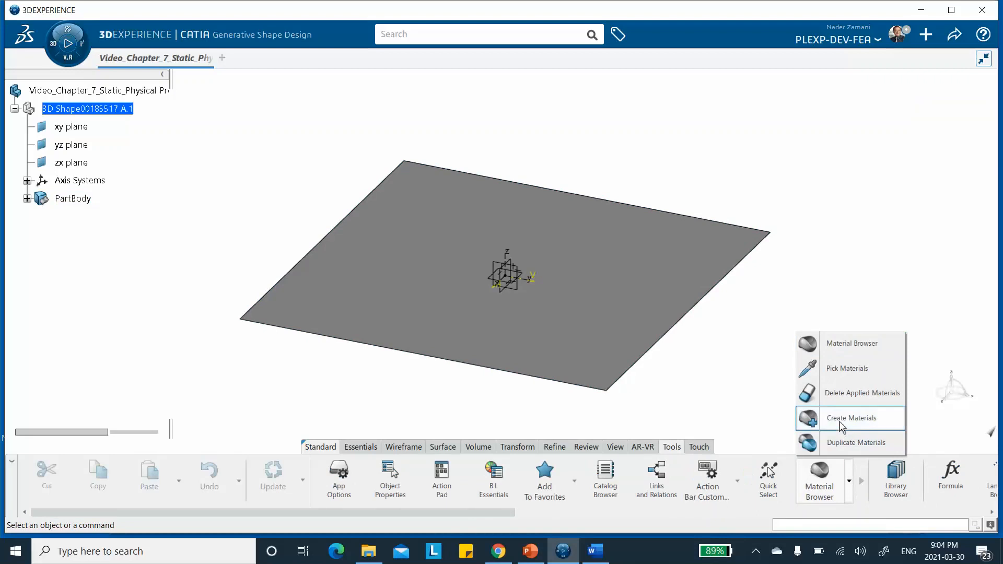
{"action": "left_click", "coordinate": [806, 418]}
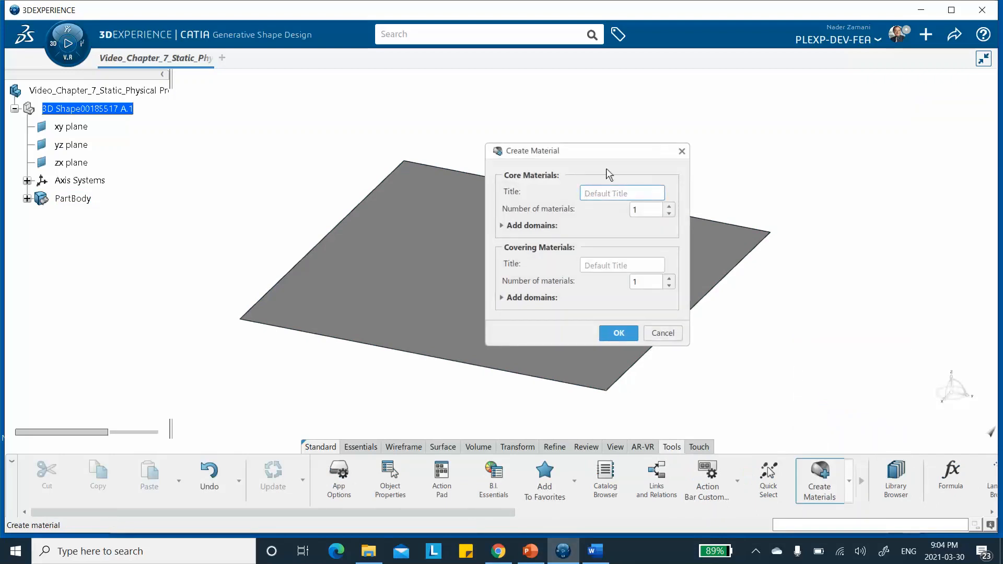
{"action": "type", "text": "Video_chapter_7_Stati"}
{"action": "type", "text": "chapter_7_Static"}
{"action": "left_click", "coordinate": [501, 226]}
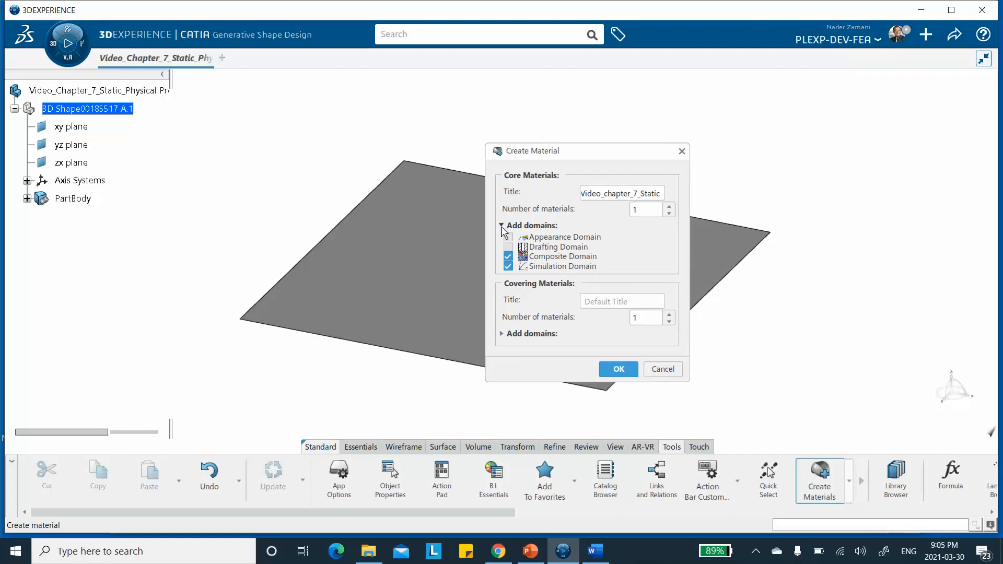
{"action": "left_click", "coordinate": [622, 371]}
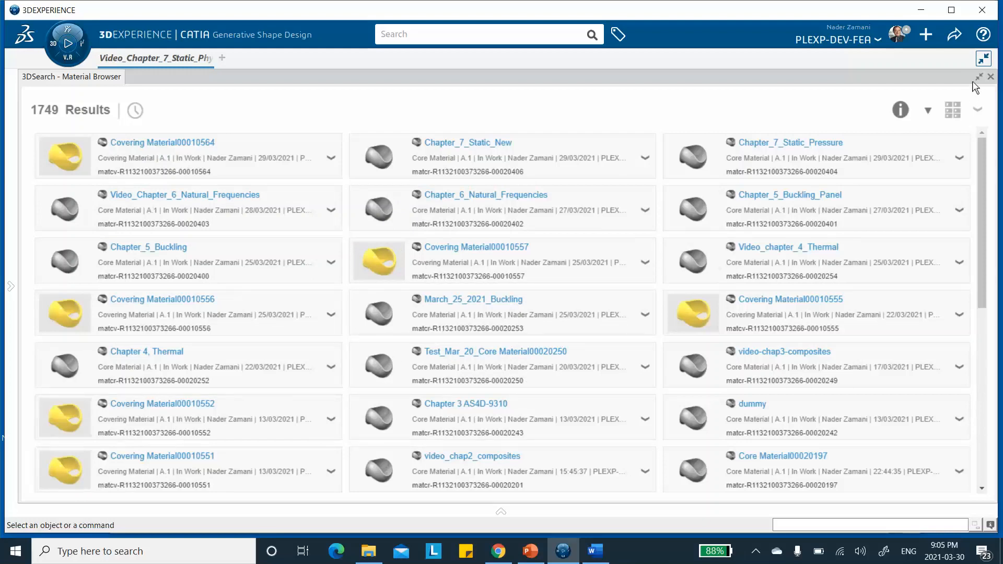
- Save the work, then close and reopen the Material Browser to refresh its list of materials
{"action": "left_click", "coordinate": [979, 111]}
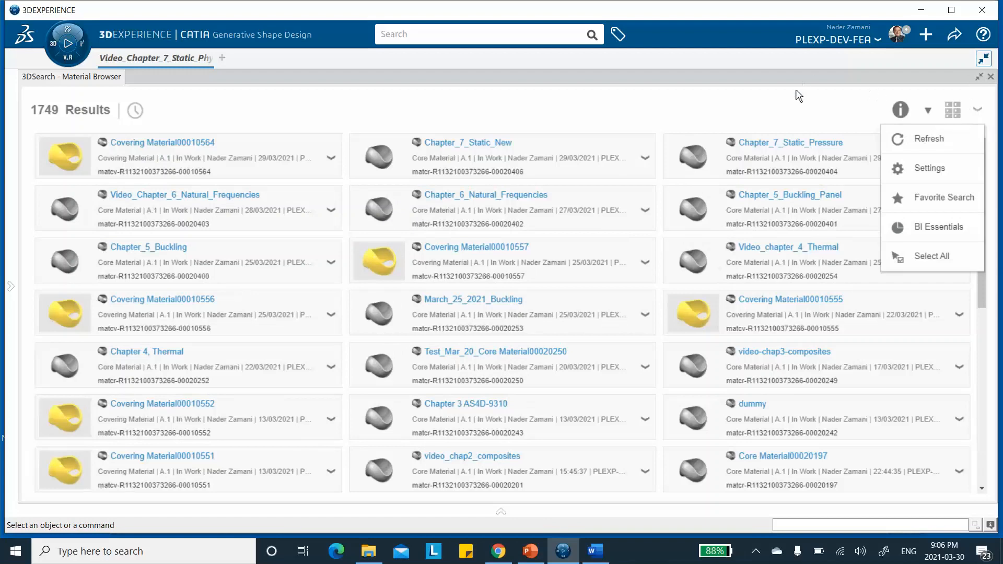
{"action": "left_click", "coordinate": [810, 91]}
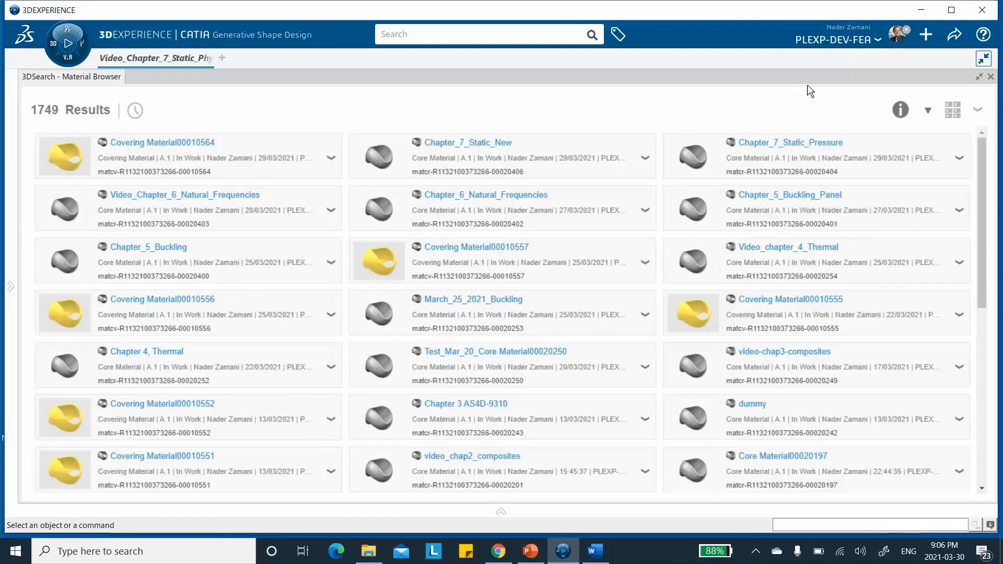
{"action": "left_click", "coordinate": [953, 36]}
{"action": "left_click", "coordinate": [886, 60]}
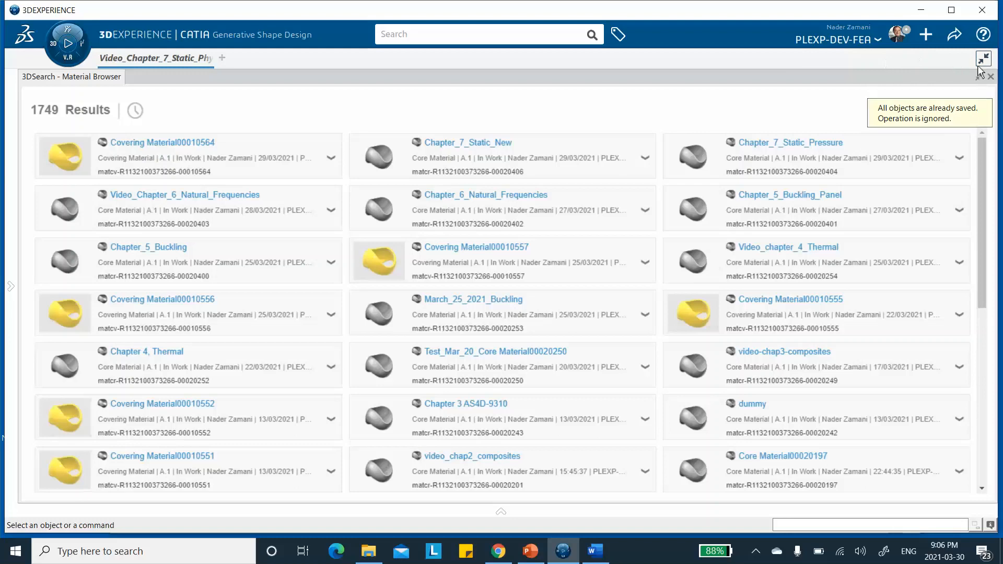
{"action": "left_click", "coordinate": [990, 78]}
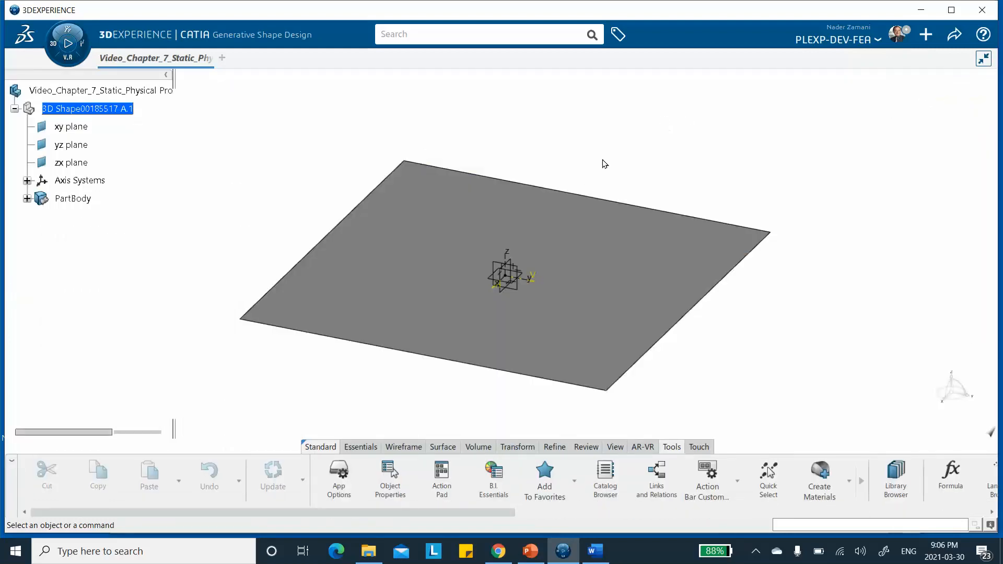
{"action": "left_click", "coordinate": [849, 483]}
{"action": "left_click", "coordinate": [830, 342]}
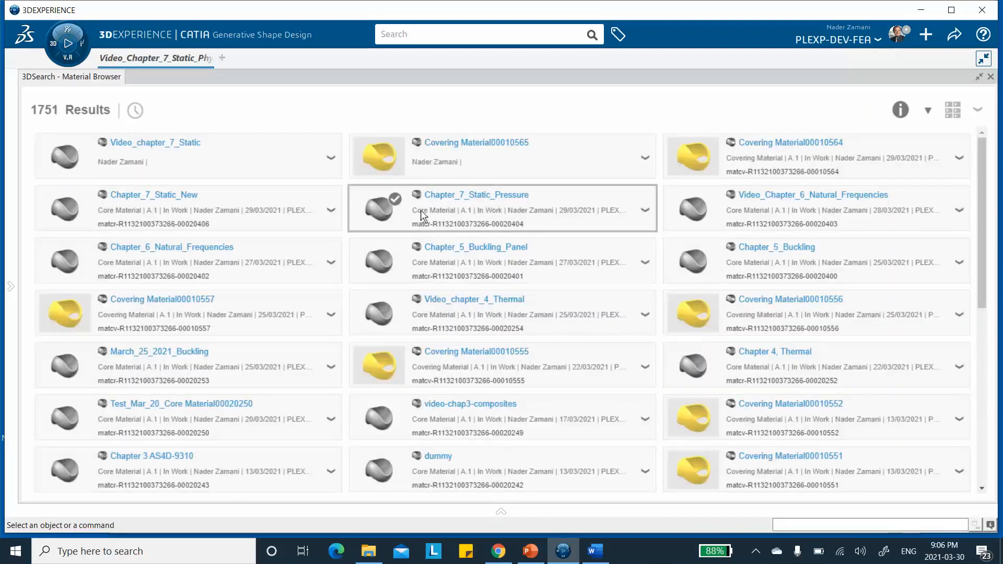
- Set the composite domain of Video_chapter_7_Static to Uni-directional material type with a cured thickness of 1.25 mm
{"action": "right_click", "coordinate": [175, 150]}
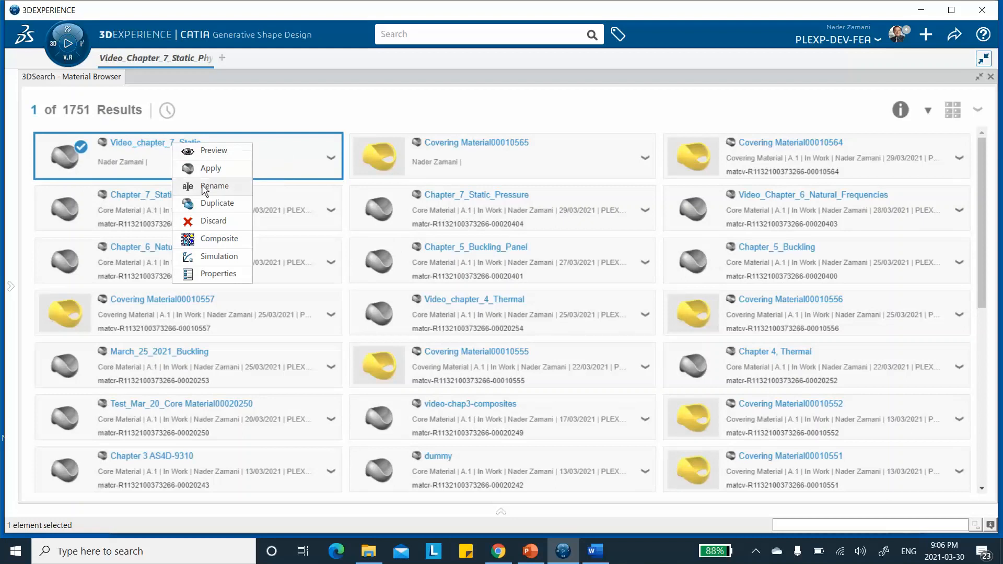
{"action": "left_click", "coordinate": [218, 239]}
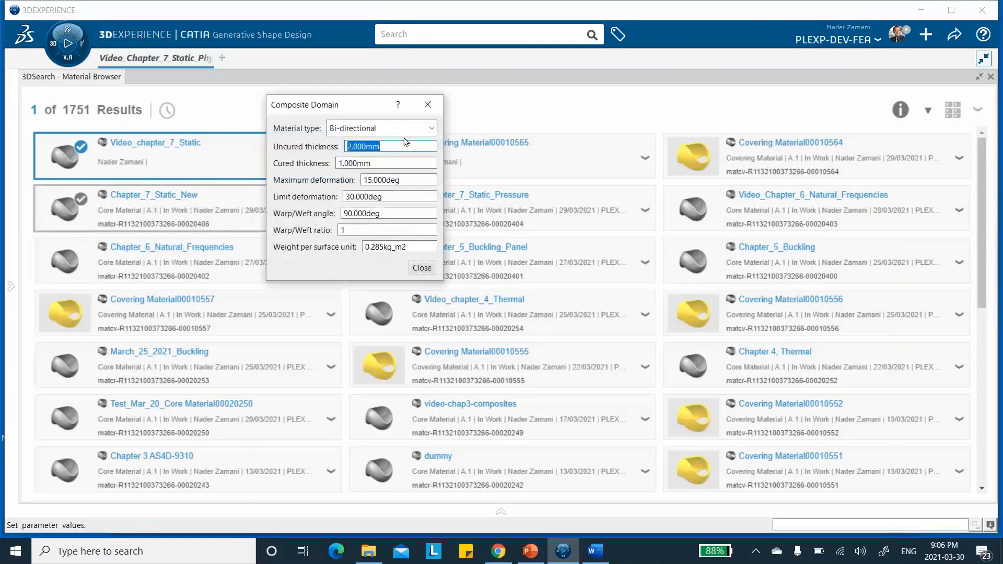
{"action": "left_click", "coordinate": [431, 131]}
{"action": "left_click", "coordinate": [423, 140]}
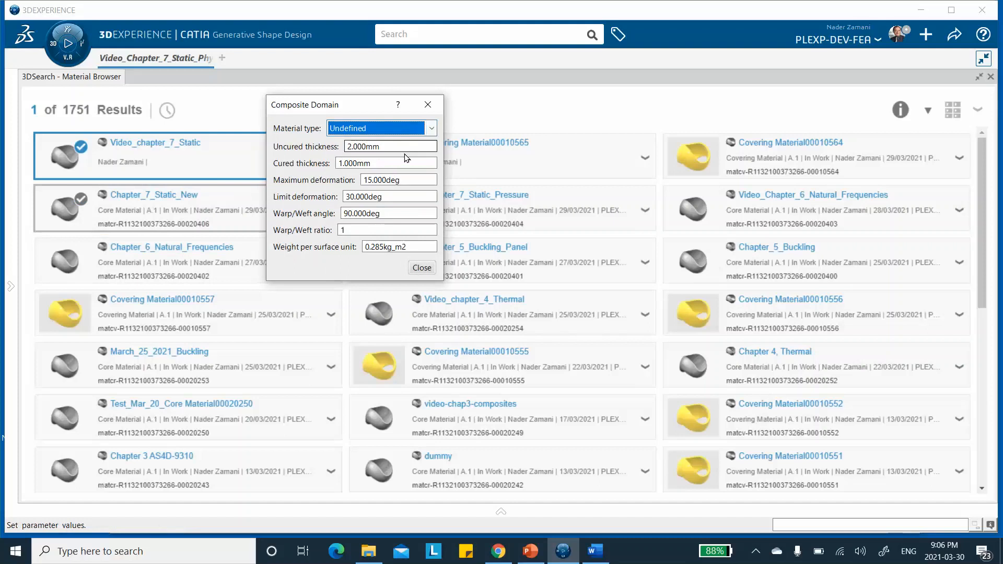
{"action": "left_click", "coordinate": [429, 130]}
{"action": "left_click", "coordinate": [410, 157]}
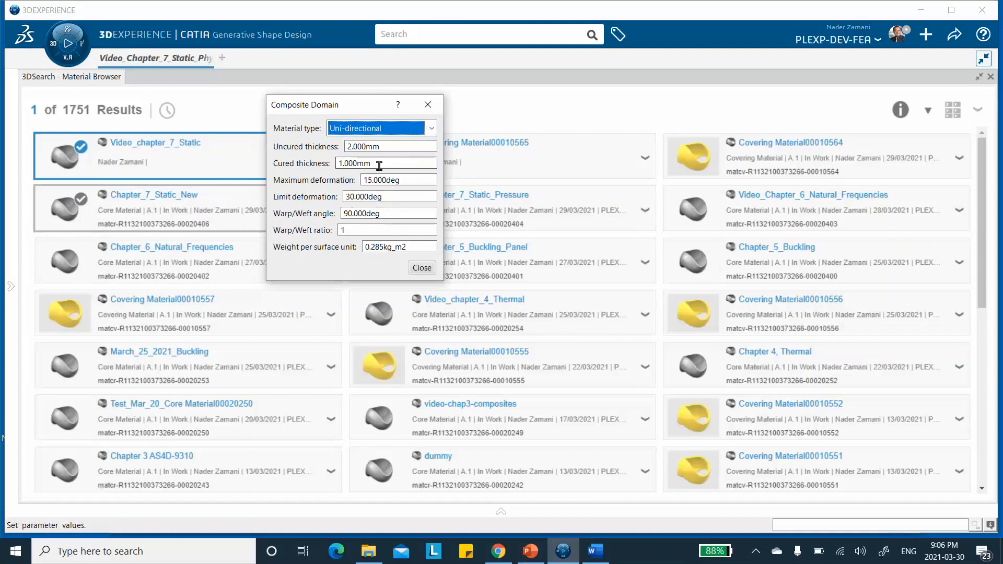
{"action": "left_click_drag", "start_coordinate": [376, 163], "coordinate": [316, 162]}
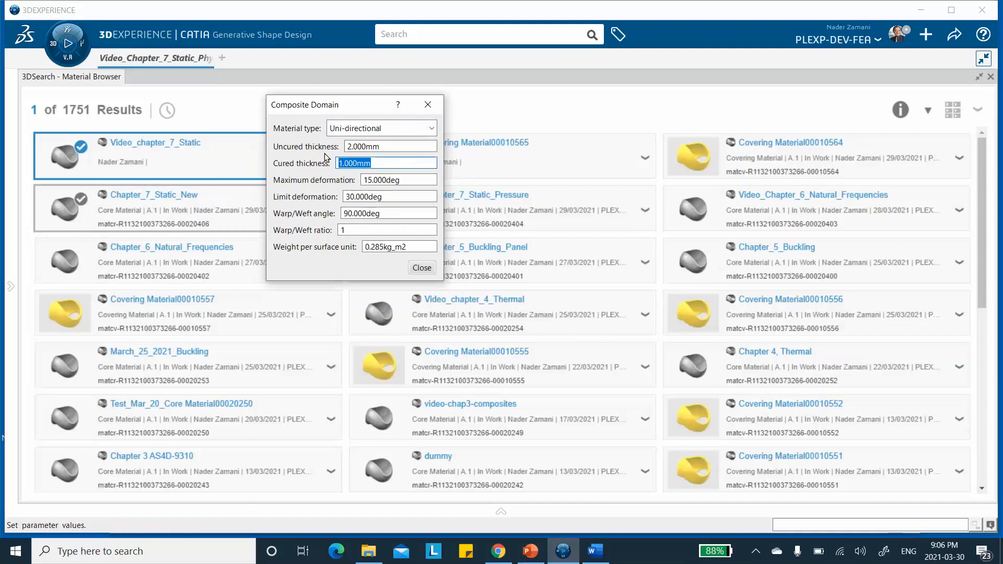
{"action": "type", "text": "1.25"}
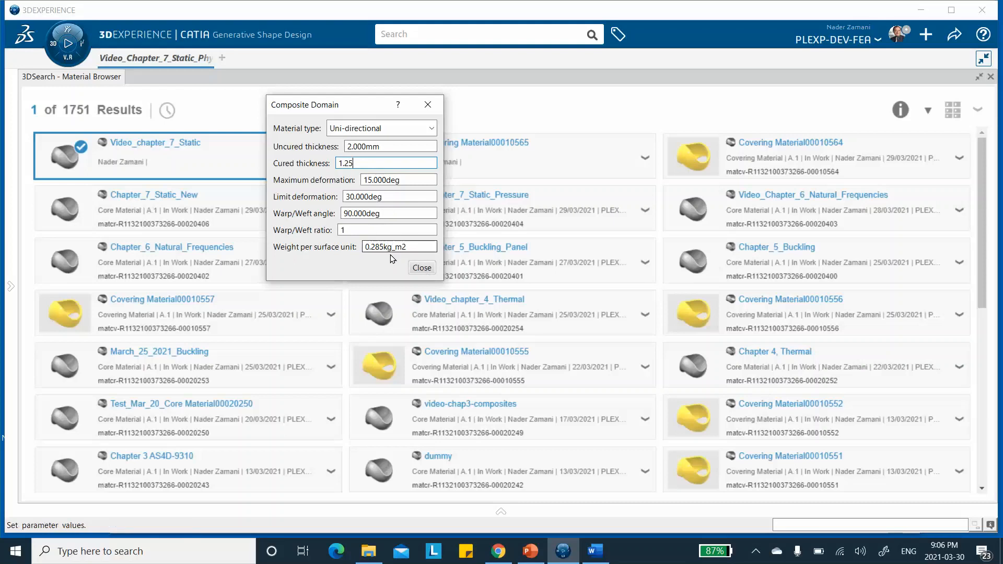
{"action": "left_click", "coordinate": [422, 268]}
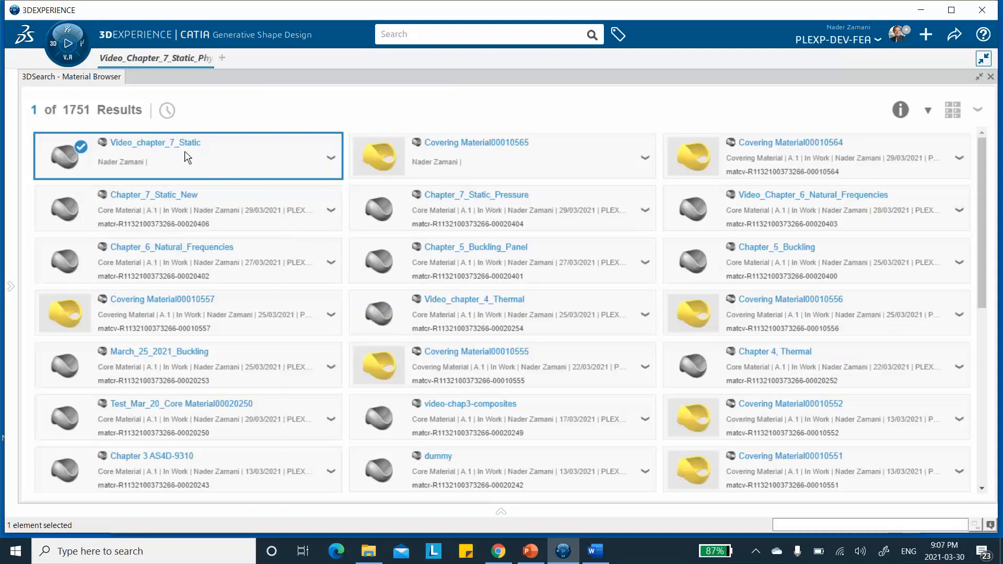
- In the simulation domain of Video_chapter_7_Static, enable the Abaqus Multiphysics mechanical Elastic behavior and set its type to Lamina
{"action": "right_click", "coordinate": [174, 142]}
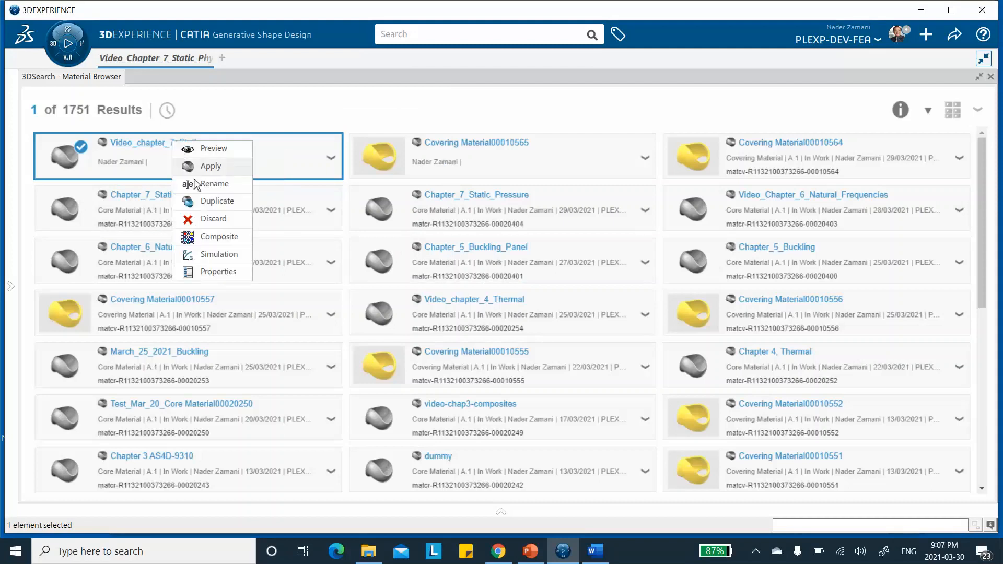
{"action": "left_click", "coordinate": [214, 257]}
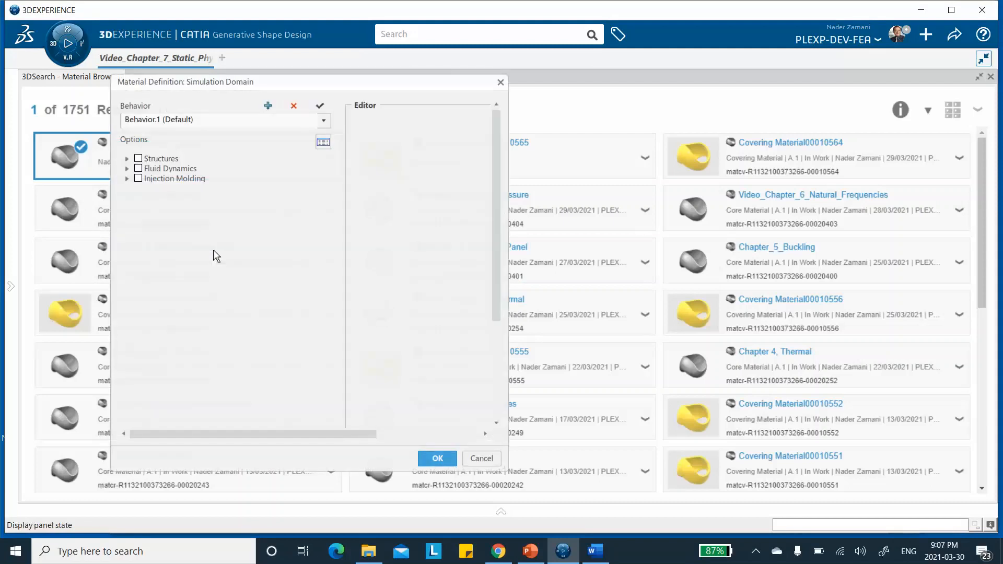
{"action": "left_click", "coordinate": [127, 159]}
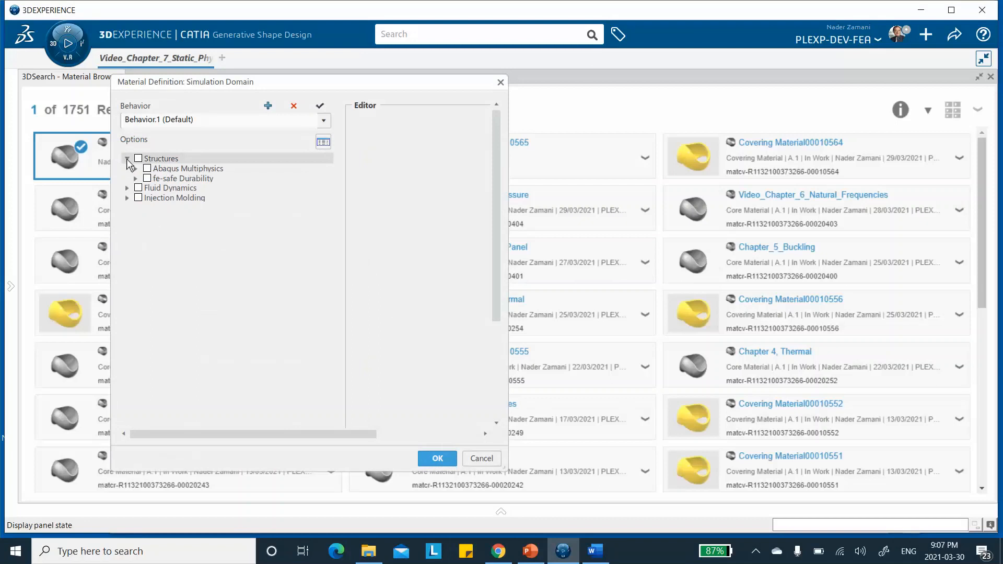
{"action": "left_click", "coordinate": [135, 168]}
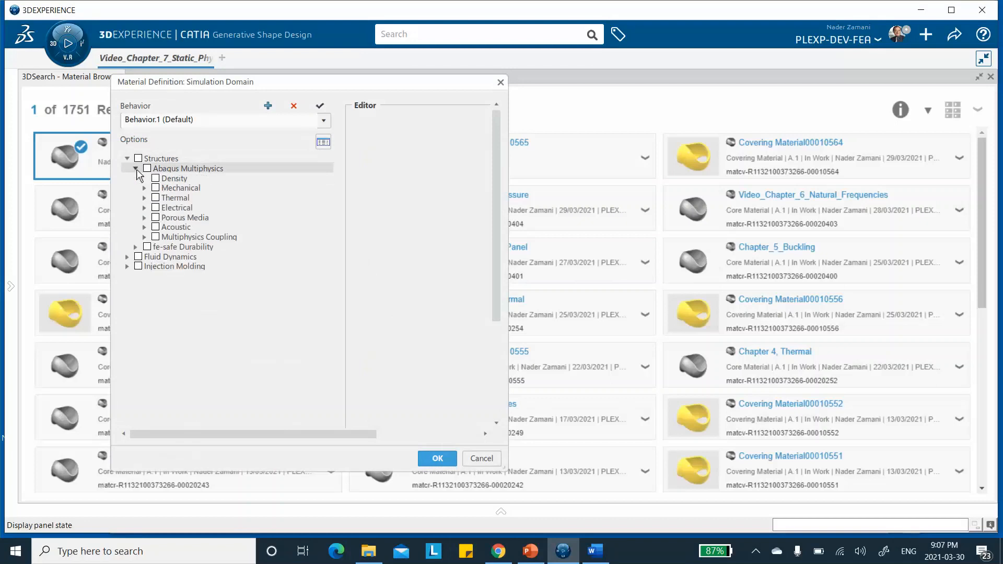
{"action": "left_click", "coordinate": [144, 188]}
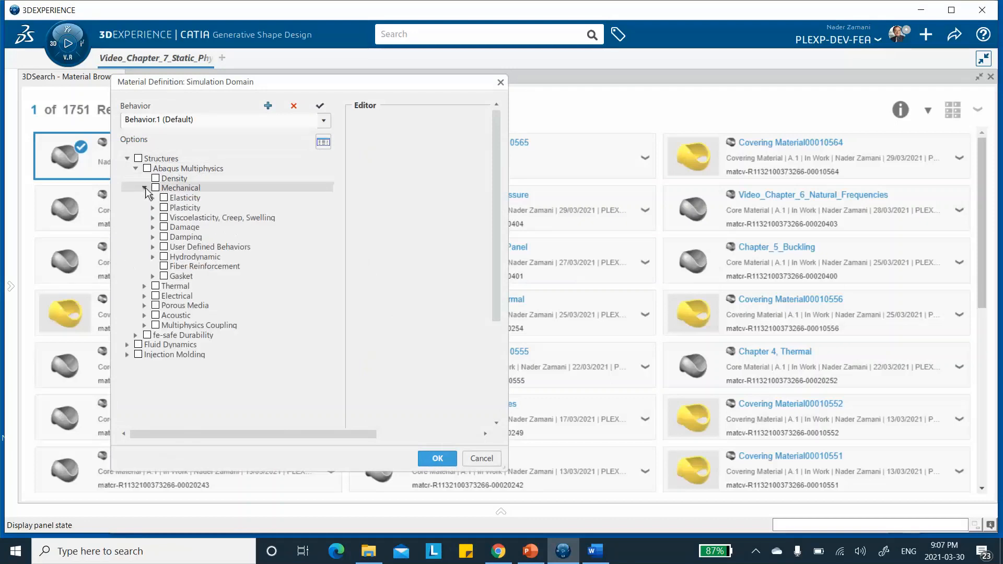
{"action": "left_click", "coordinate": [153, 197]}
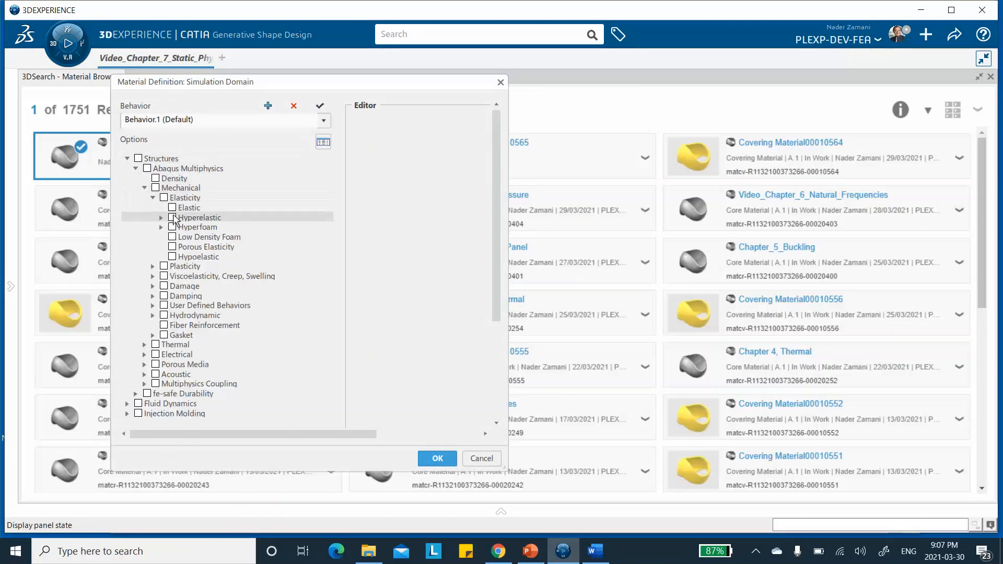
{"action": "left_click", "coordinate": [172, 207]}
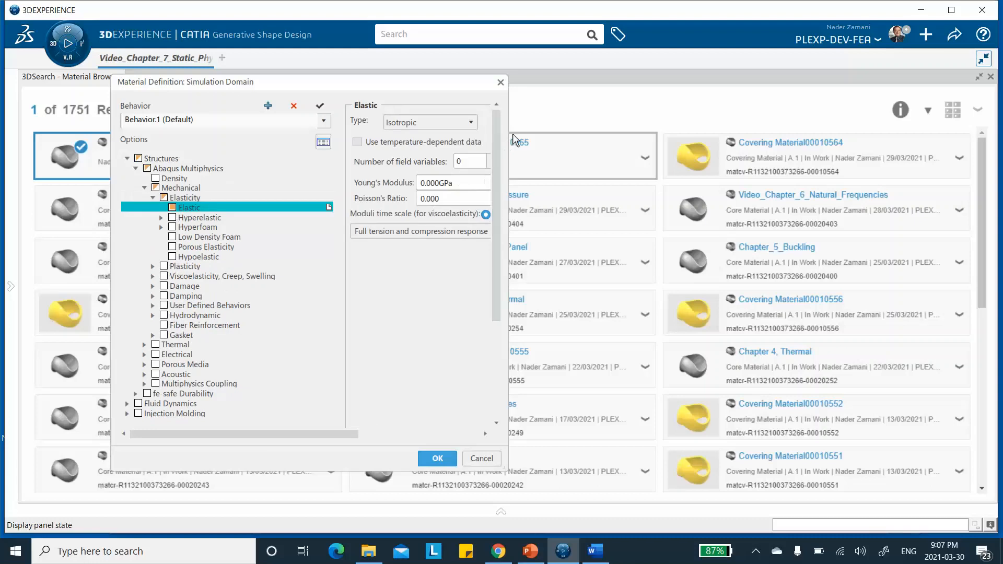
{"action": "left_click_drag", "start_coordinate": [507, 125], "coordinate": [597, 119]}
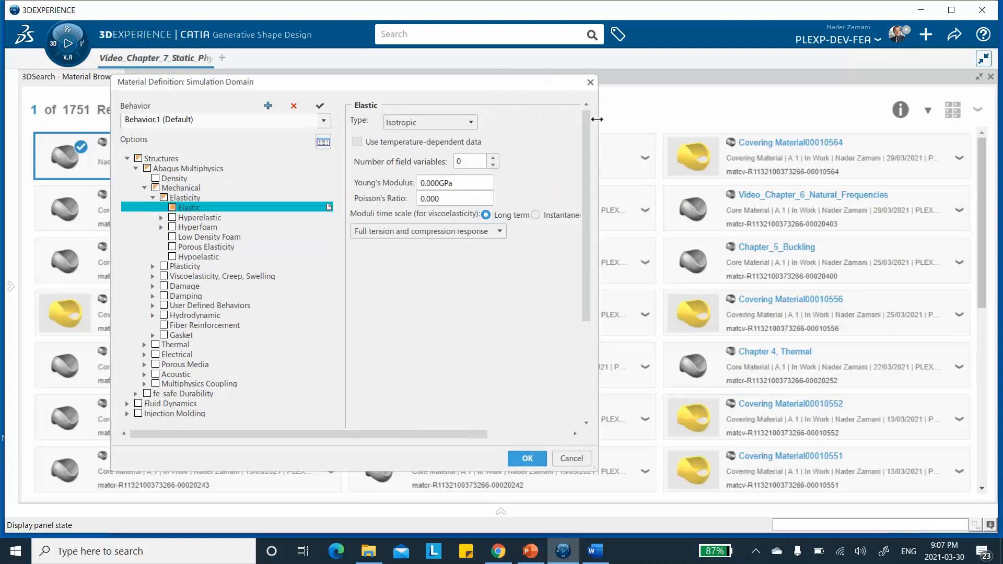
{"action": "left_click", "coordinate": [470, 123]}
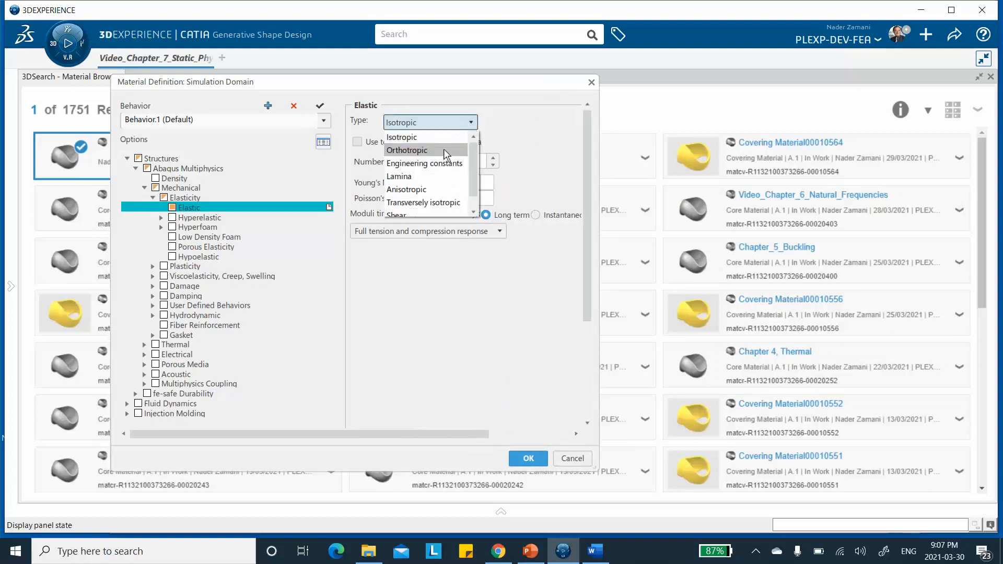
{"action": "left_click", "coordinate": [427, 177]}
- Set the lamina's elastic constants E1 to 148 GPa, E2 to 10.5 GPa and Nu12 to 0.3
{"action": "double_click", "coordinate": [400, 177]}
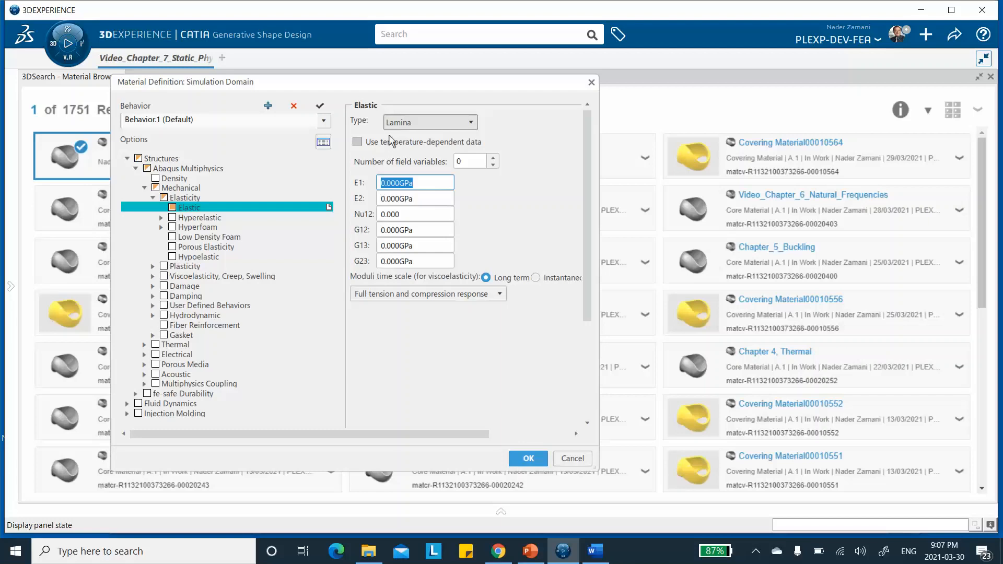
{"action": "type", "text": "148"}
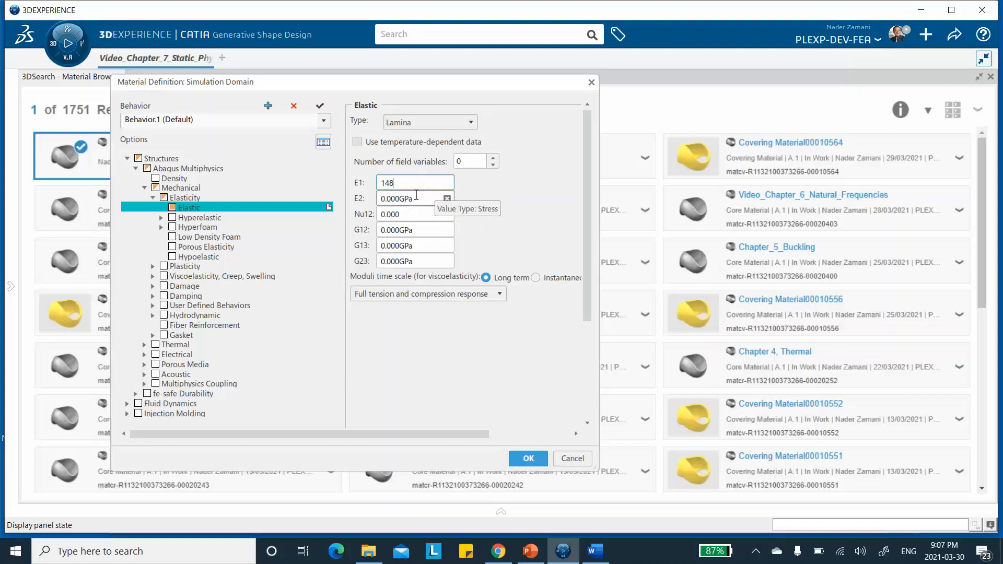
{"action": "left_click", "coordinate": [416, 197]}
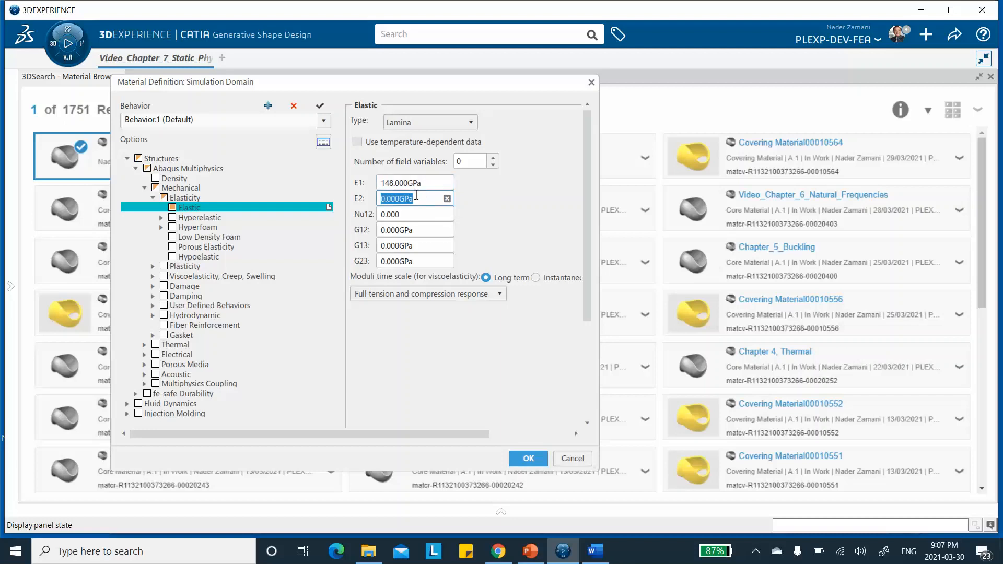
{"action": "type", "text": "10.5"}
{"action": "left_click", "coordinate": [406, 214]}
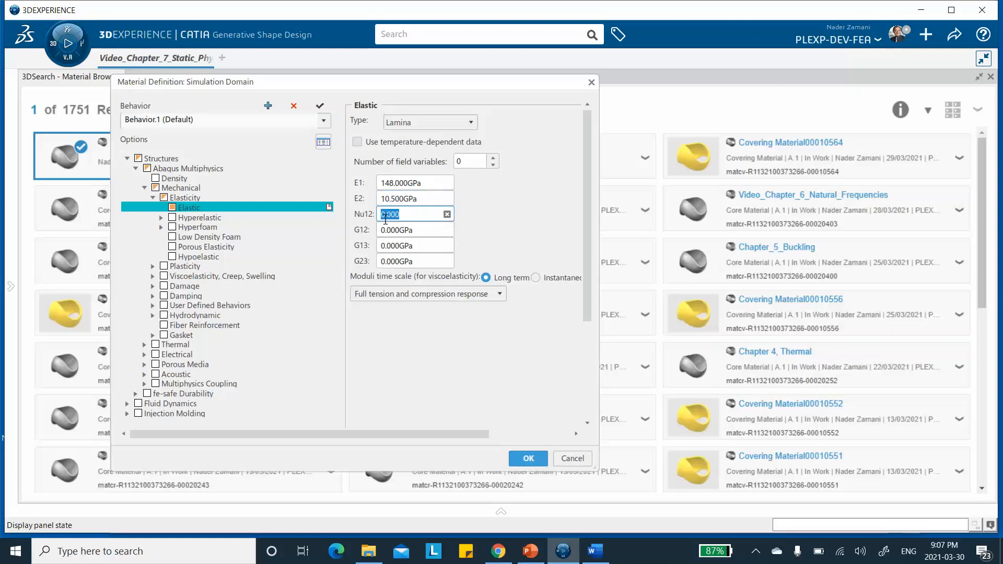
{"action": "type", "text": ".3"}
- Set the lamina's shear moduli G12 and G13 to 5.61 GPa each
{"action": "left_click", "coordinate": [417, 229]}
{"action": "type", "text": "5"}
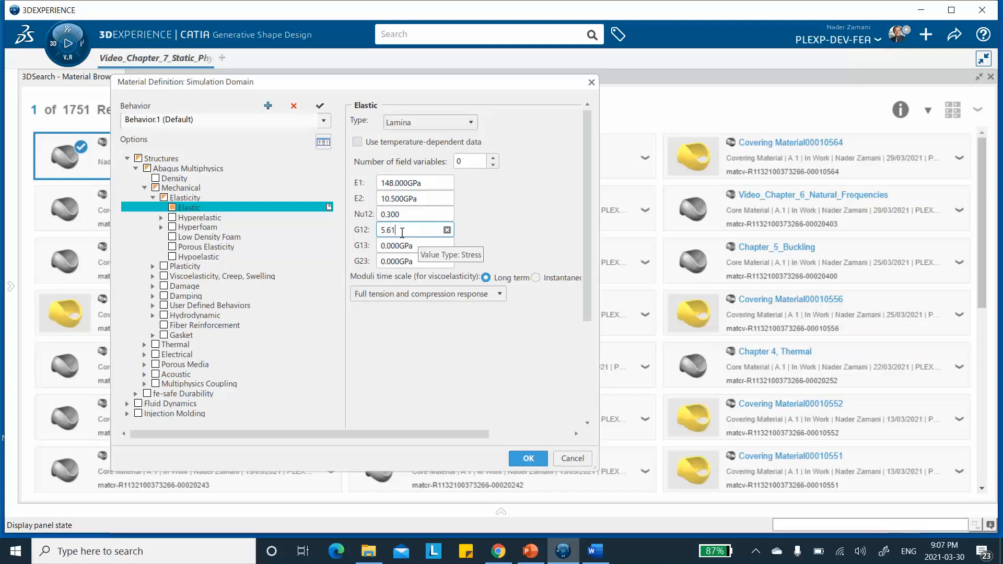
{"action": "type", "text": ".61"}
{"action": "left_click", "coordinate": [419, 240]}
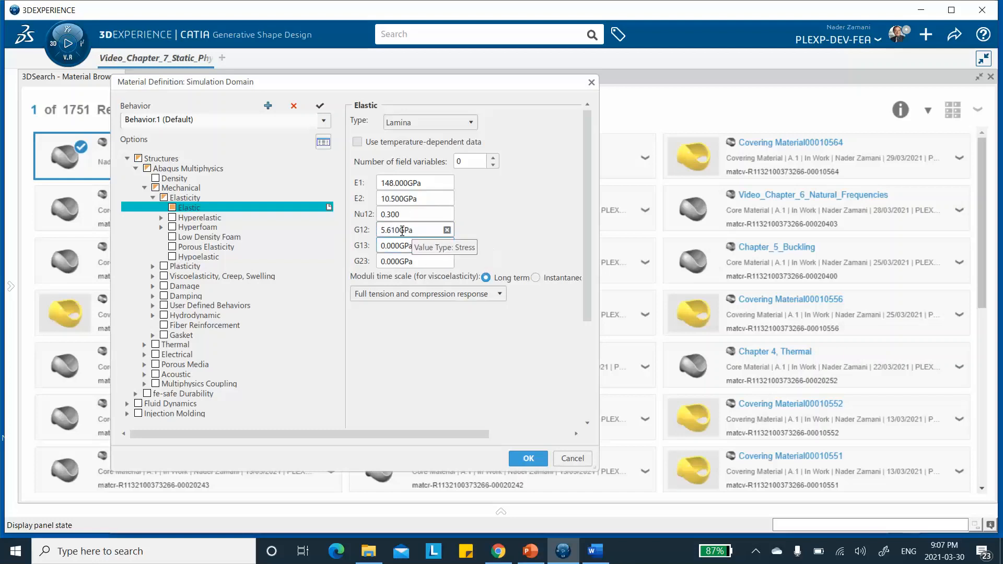
{"action": "double_click", "coordinate": [401, 231]}
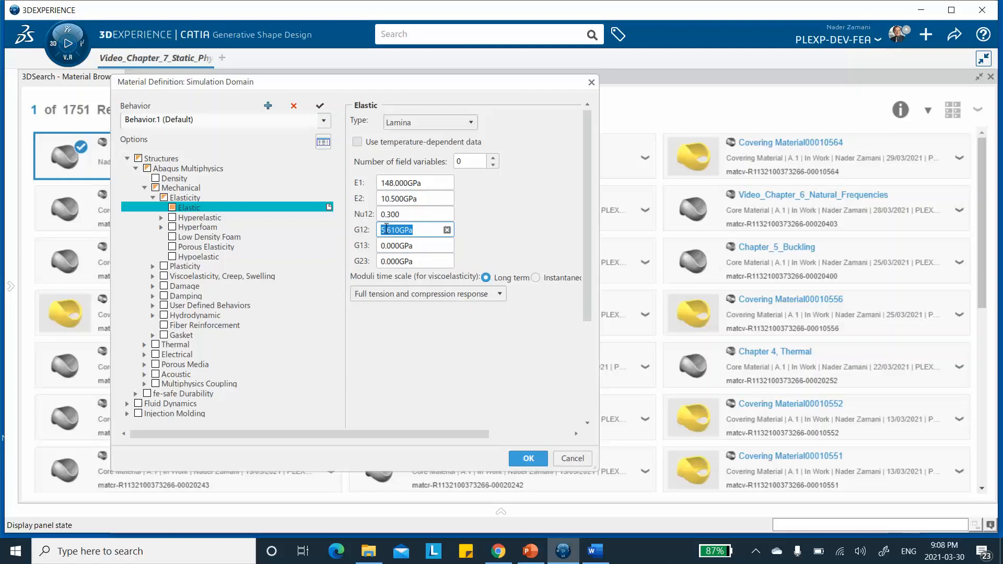
{"action": "double_click", "coordinate": [416, 246]}
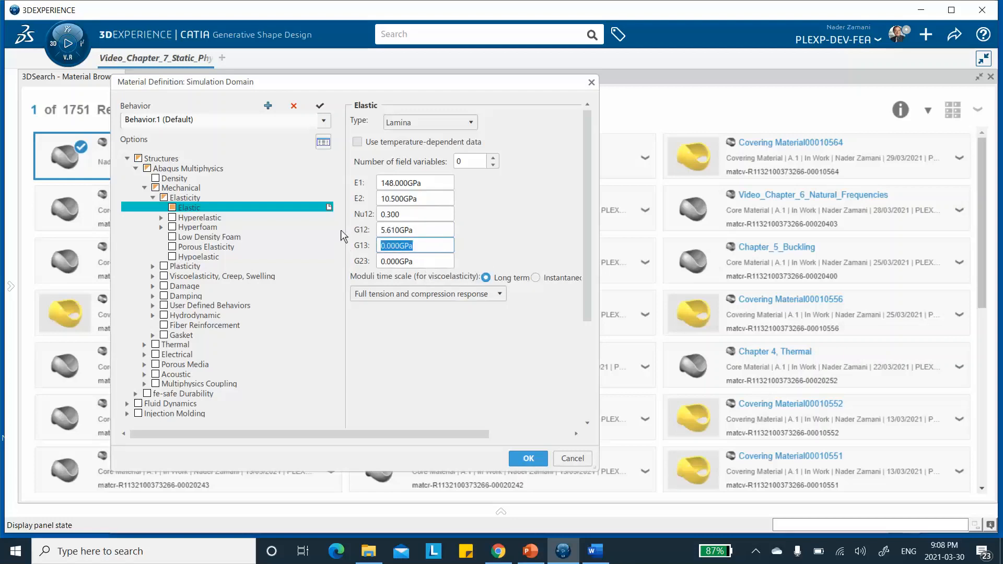
{"action": "type", "text": "5.61"}
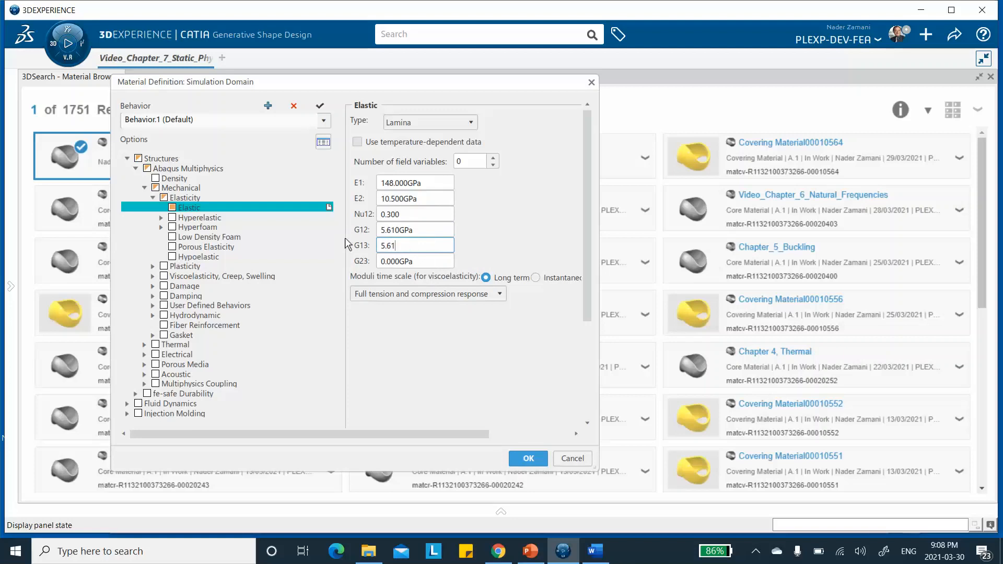
- Set the lamina's shear modulus G23 to 2.8 GPa and accept the simulation domain definition
{"action": "left_click", "coordinate": [420, 265]}
{"action": "left_click", "coordinate": [417, 264]}
{"action": "double_click", "coordinate": [416, 262]}
{"action": "type", "text": "2"}
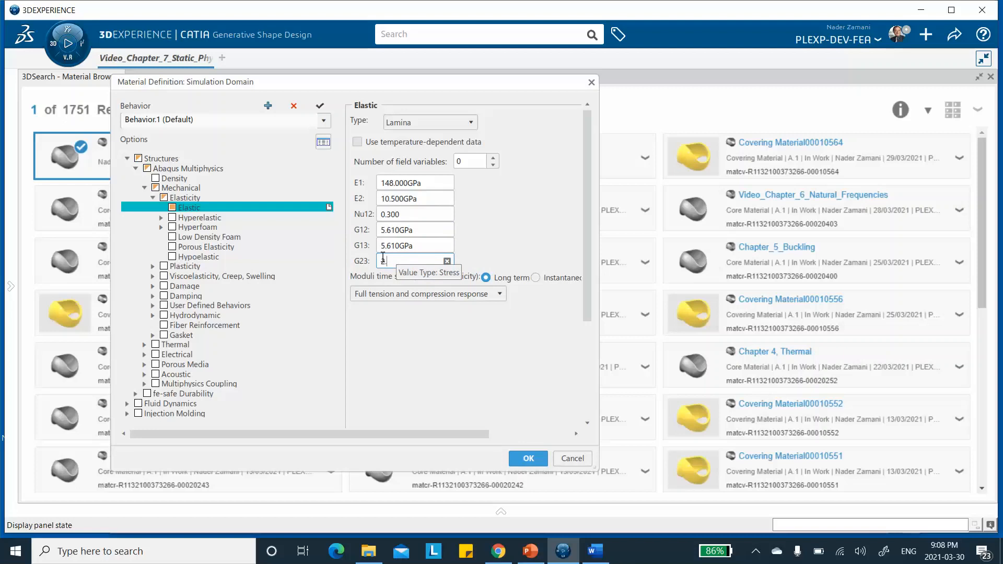
{"action": "type", "text": ".8"}
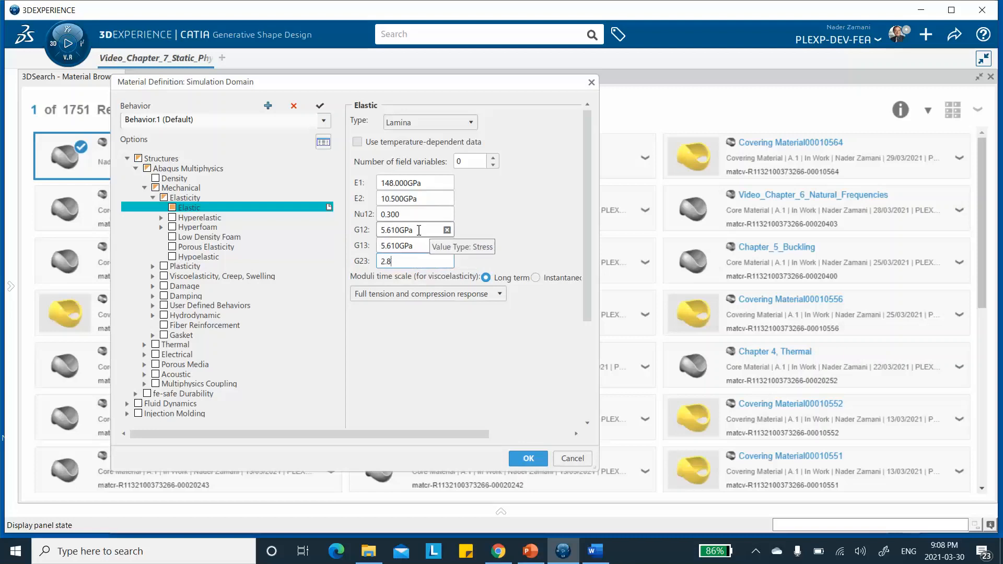
{"action": "left_click", "coordinate": [472, 162]}
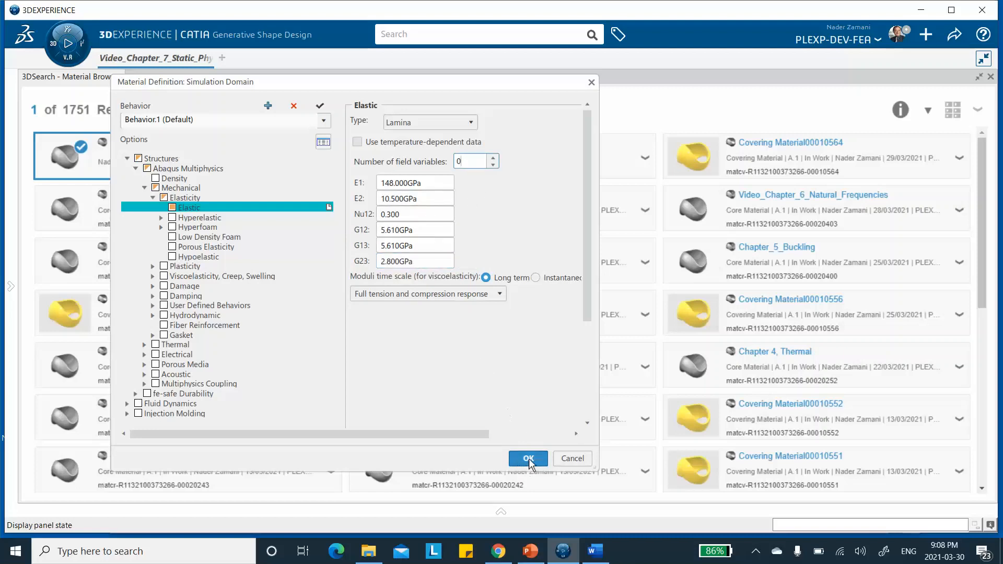
{"action": "left_click", "coordinate": [528, 458]}
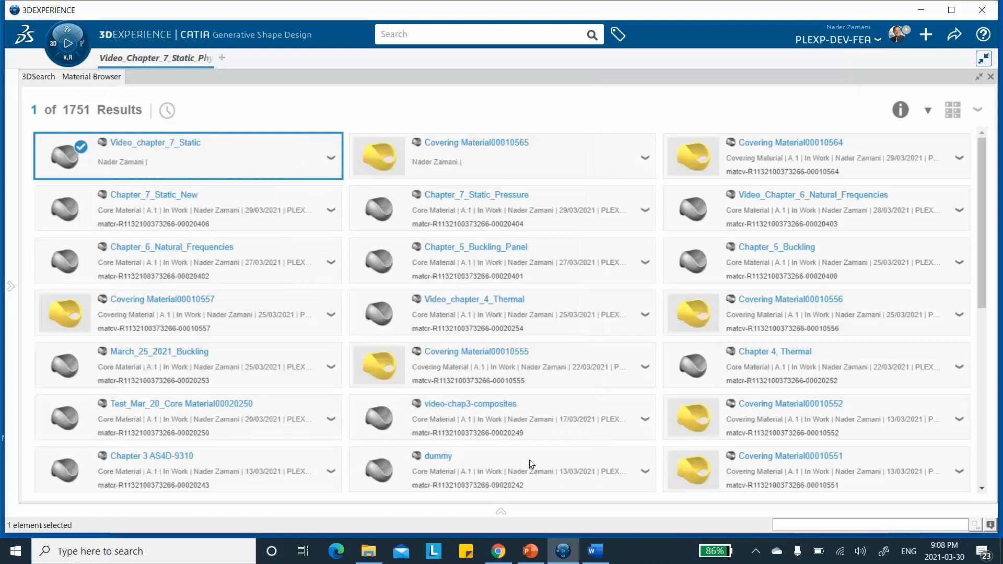
- Apply the Video_chapter_7_Static core material to the root physical product and validate the assignment
{"action": "right_click", "coordinate": [159, 150]}
{"action": "left_click", "coordinate": [195, 169]}
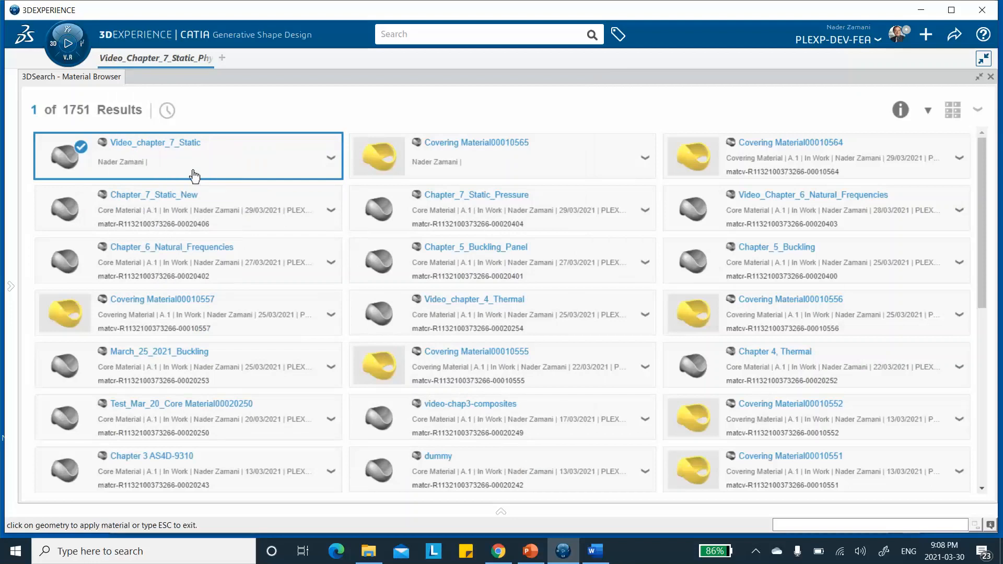
{"action": "left_click", "coordinate": [991, 77]}
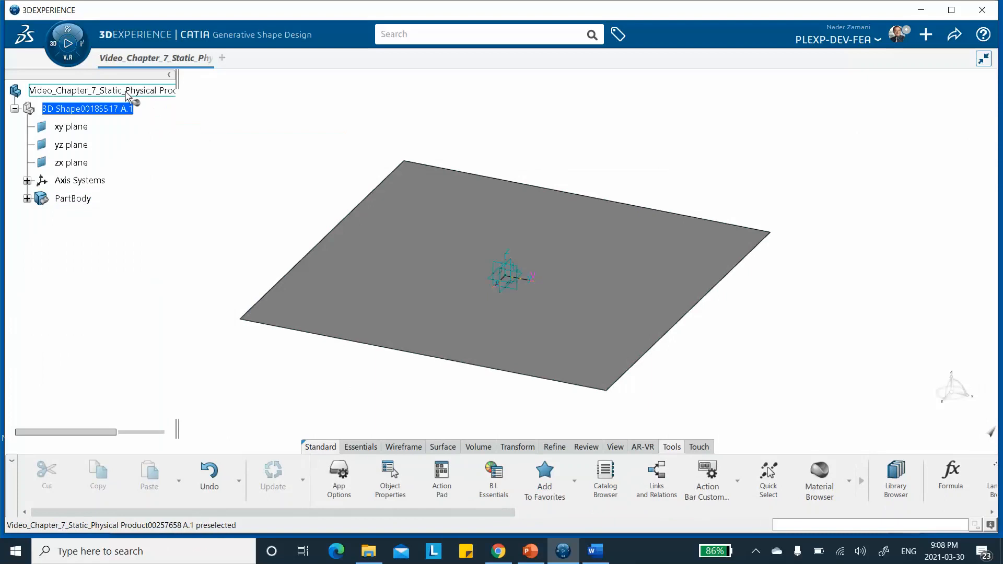
{"action": "left_click", "coordinate": [94, 93]}
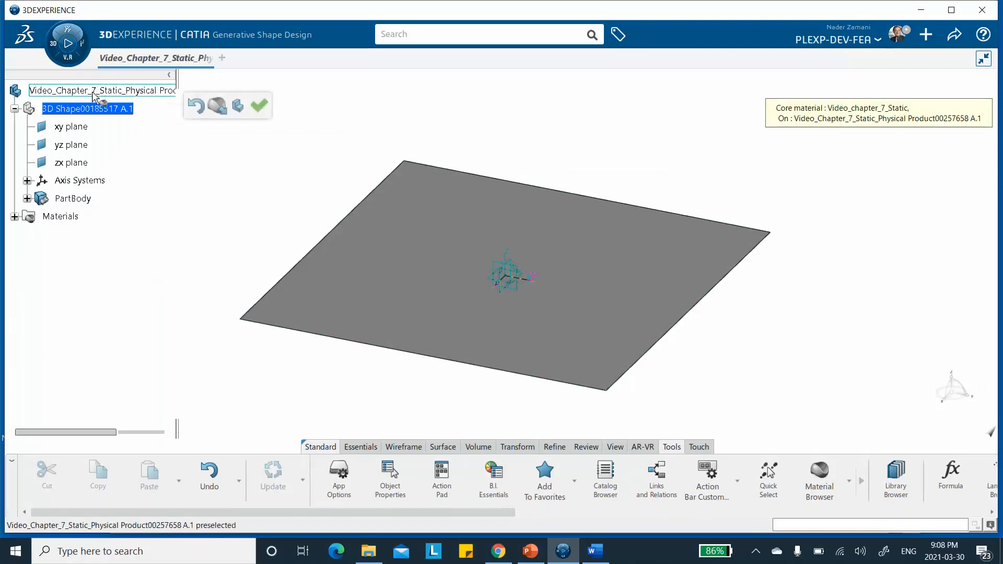
{"action": "left_click", "coordinate": [14, 216]}
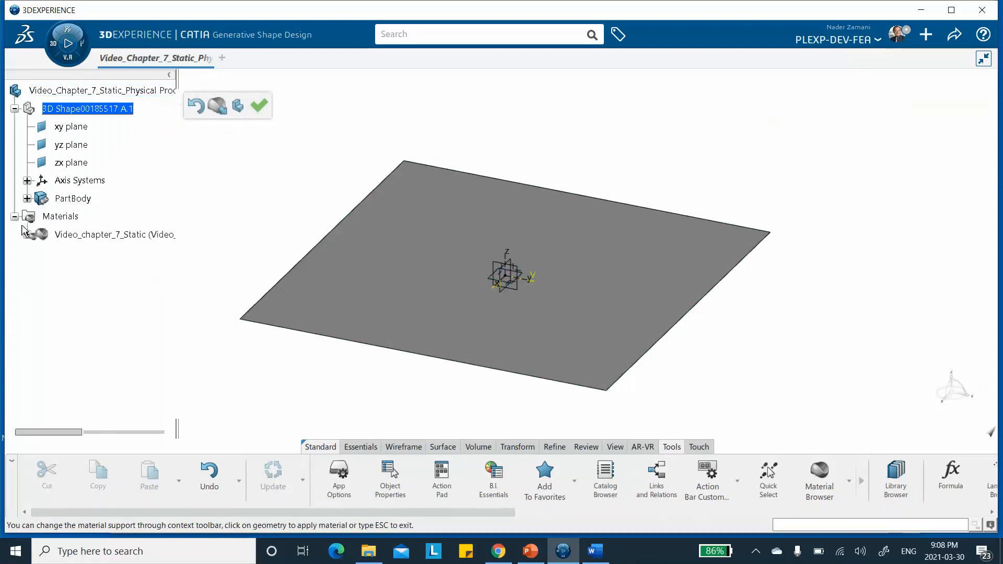
{"action": "left_click", "coordinate": [263, 112]}
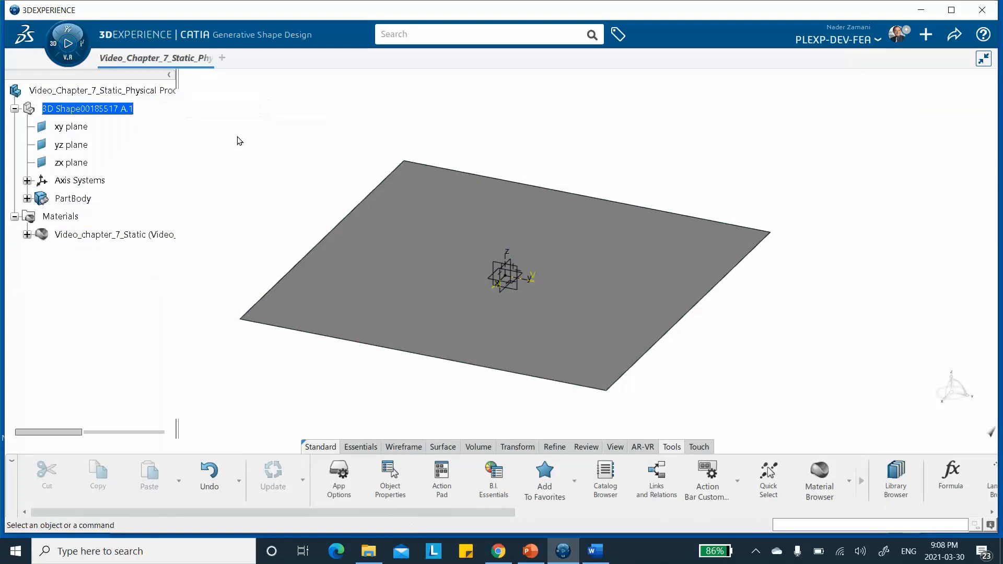
- Expand the applied material's composites and simulation domains in the tree and save the work
{"action": "left_click", "coordinate": [27, 234]}
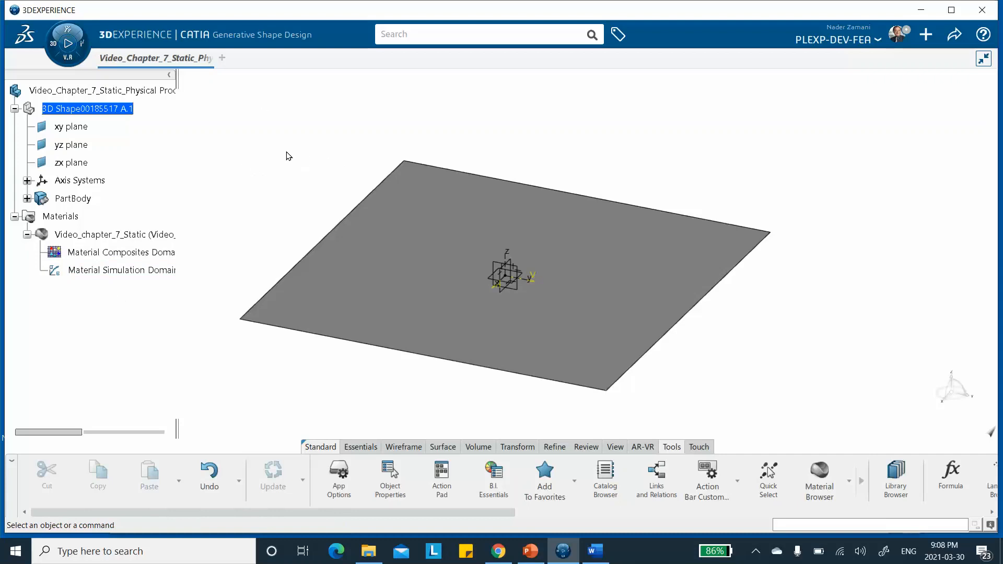
{"action": "left_click", "coordinate": [954, 34]}
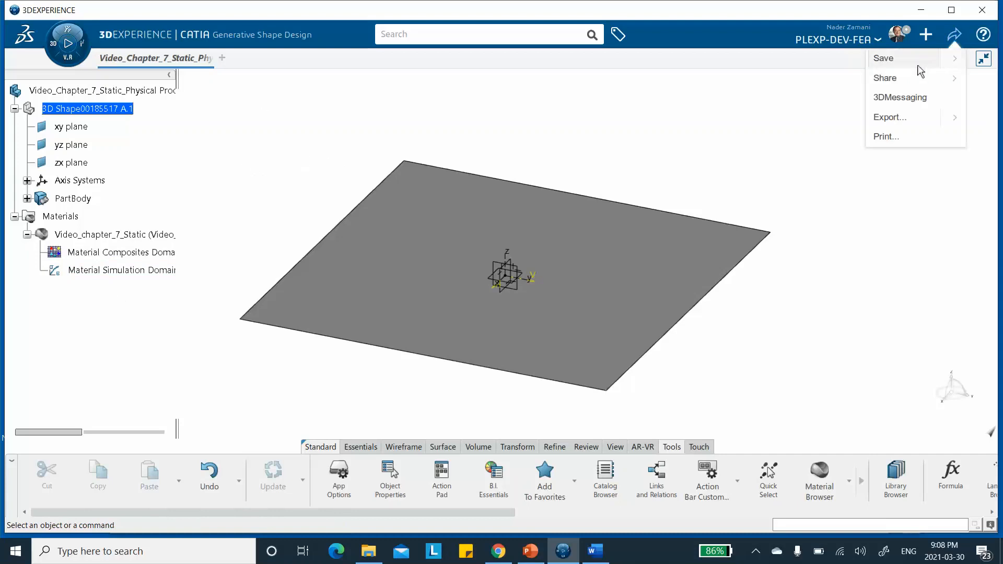
{"action": "left_click", "coordinate": [889, 59]}
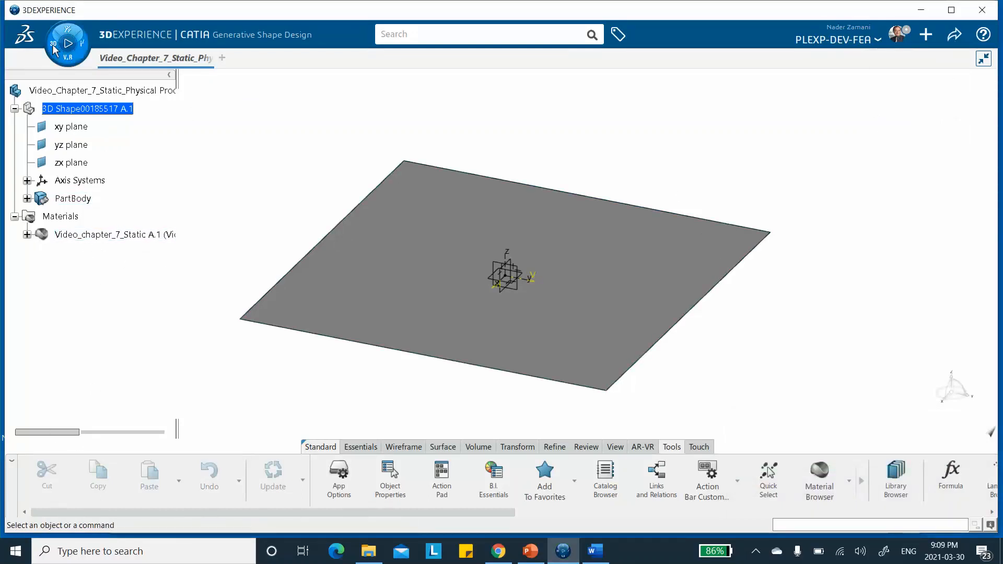
- Open the Material Definition app to review the materials in session, then return to the physical product's model
{"action": "left_click", "coordinate": [68, 58]}
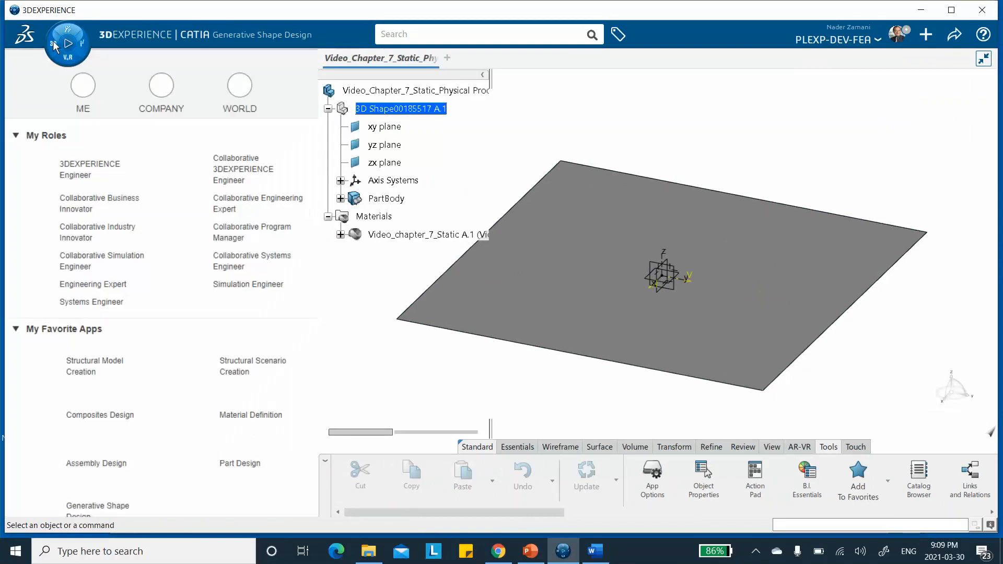
{"action": "scroll", "coordinate": [256, 342], "scroll_direction": "down", "scroll_amount": 5}
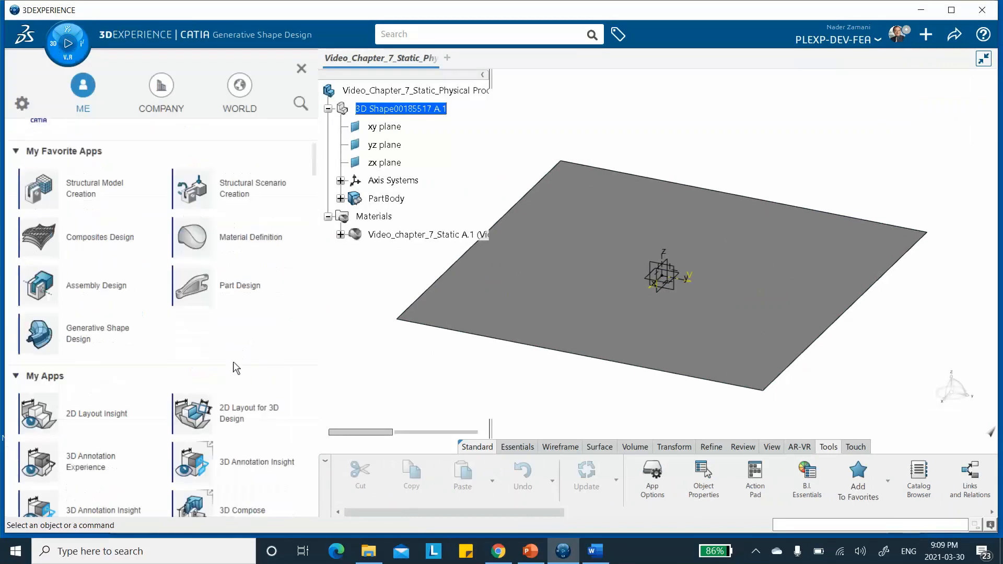
{"action": "left_click", "coordinate": [226, 242]}
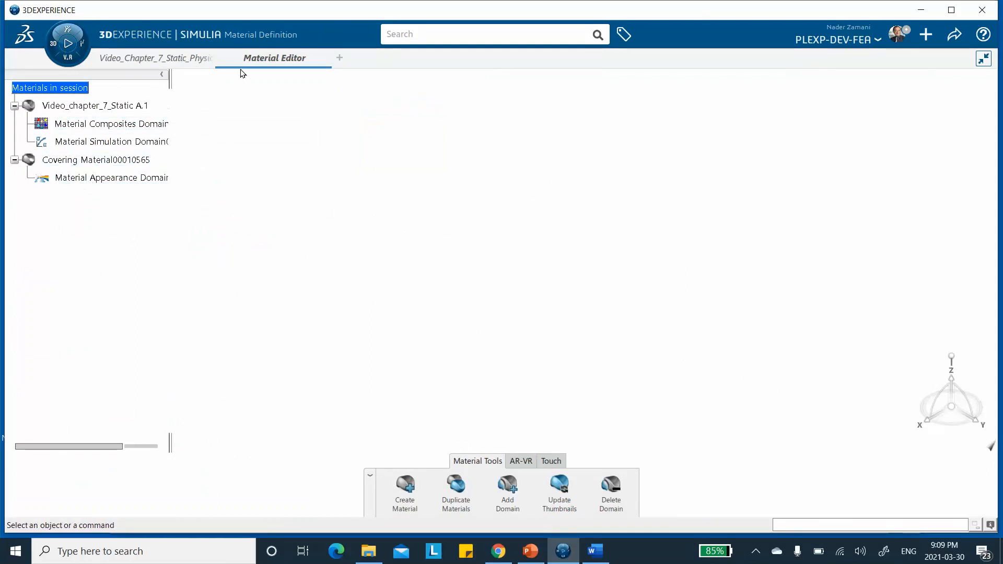
{"action": "mouse_move", "coordinate": [167, 63]}
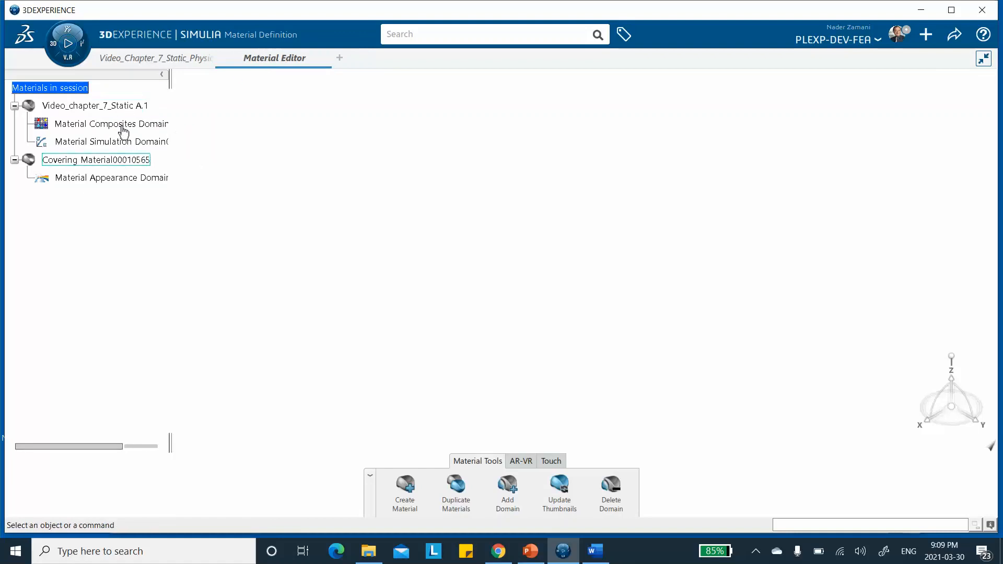
{"action": "left_click", "coordinate": [152, 59]}
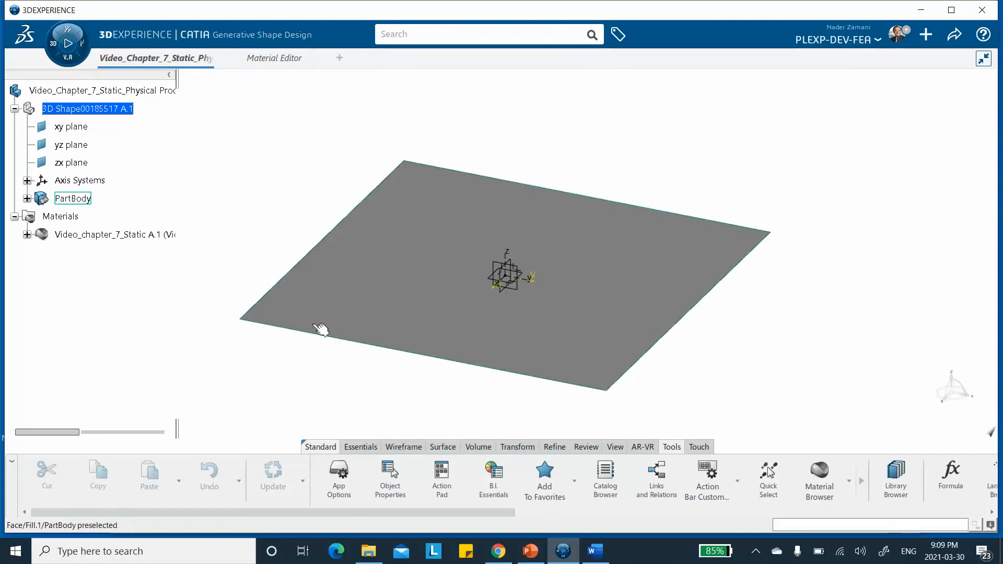
- Switch to the Composites Design app and add the in-session Video_chapter_7_Static material to the composites parameters from the database
{"action": "left_click", "coordinate": [55, 51]}
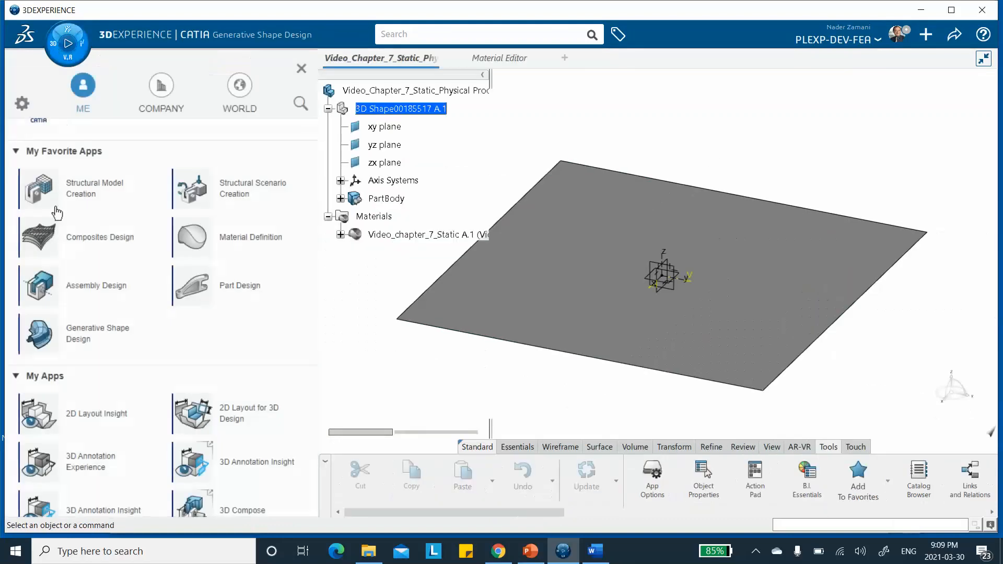
{"action": "left_click", "coordinate": [85, 245]}
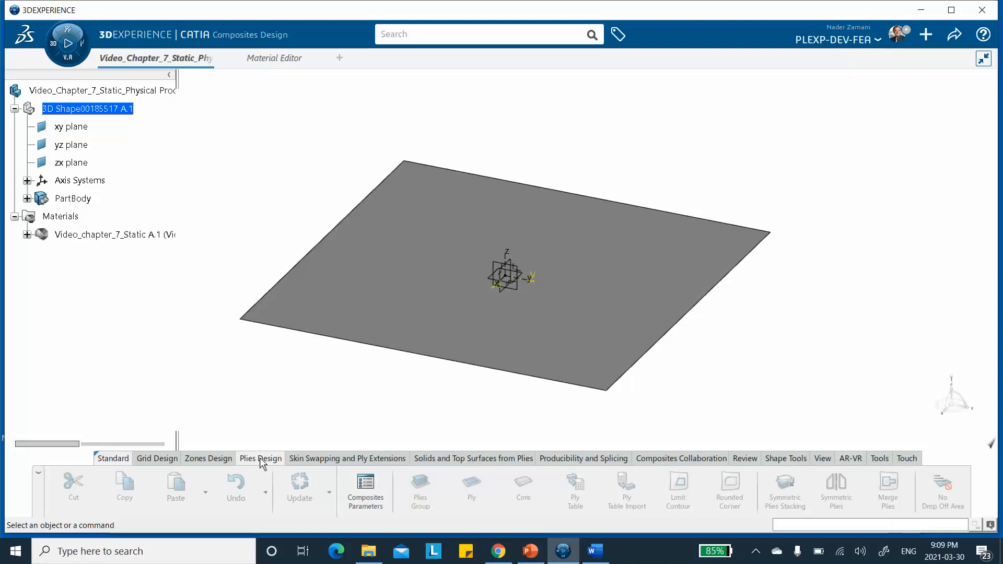
{"action": "left_click", "coordinate": [365, 493]}
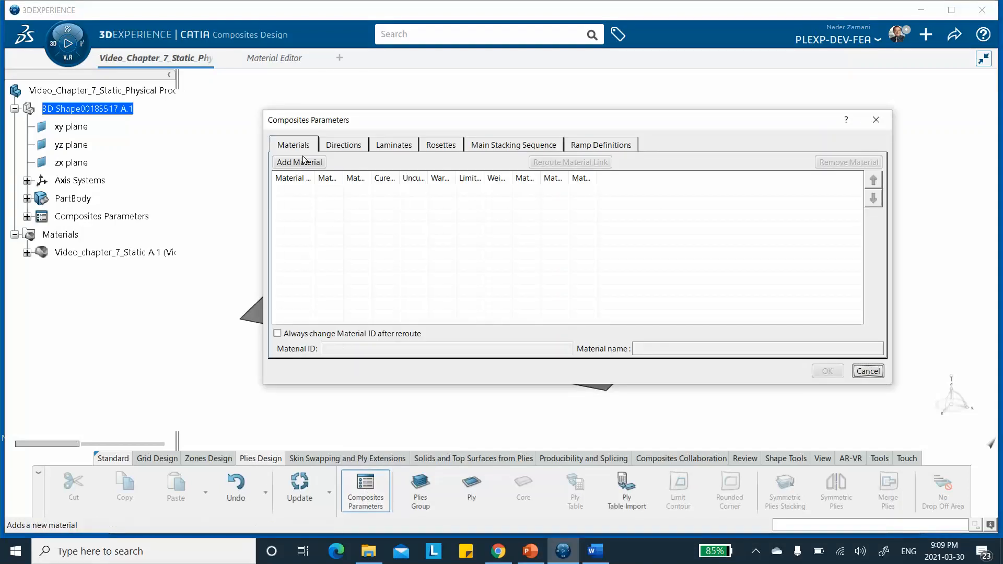
{"action": "left_click", "coordinate": [302, 161]}
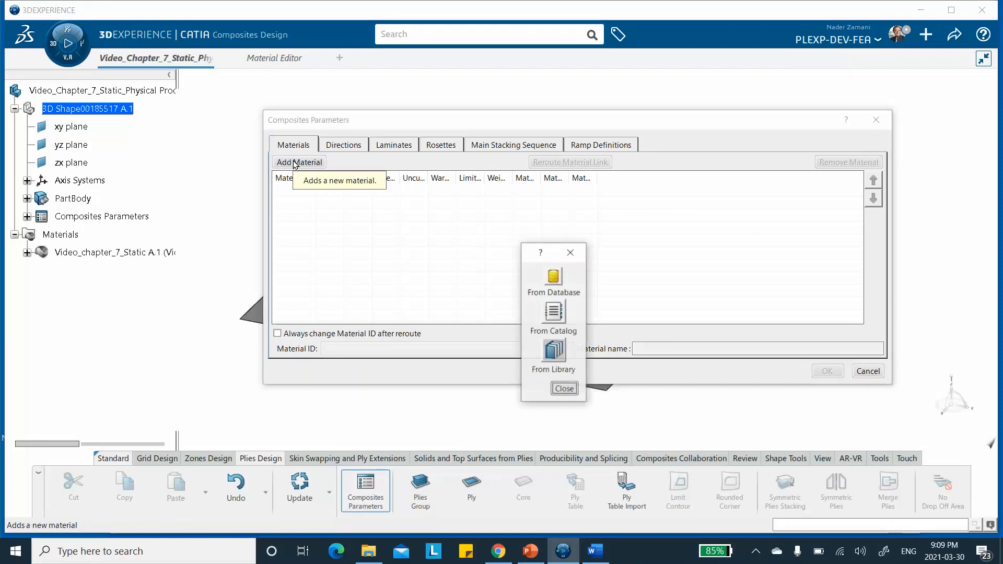
{"action": "left_click", "coordinate": [555, 277]}
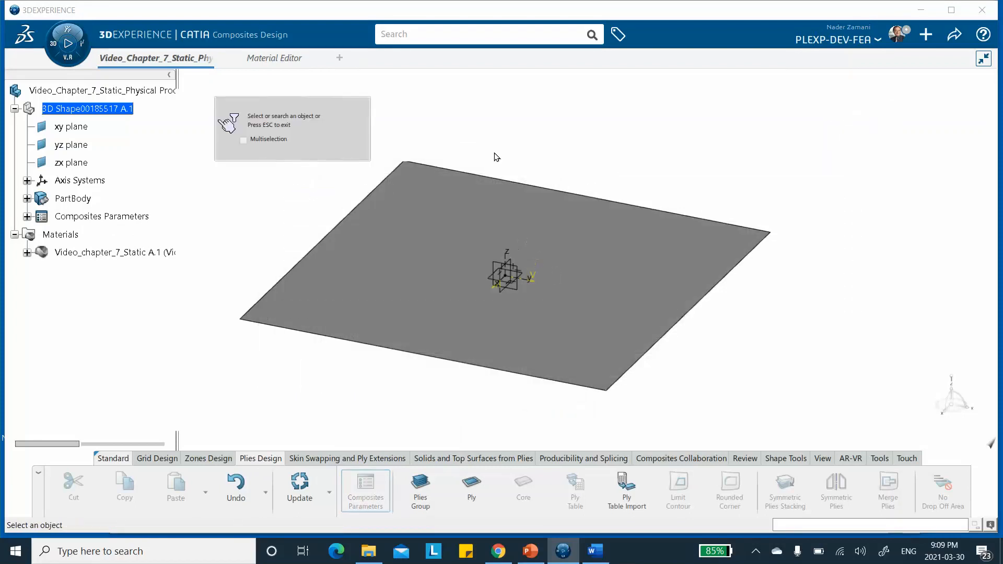
{"action": "left_click", "coordinate": [263, 58]}
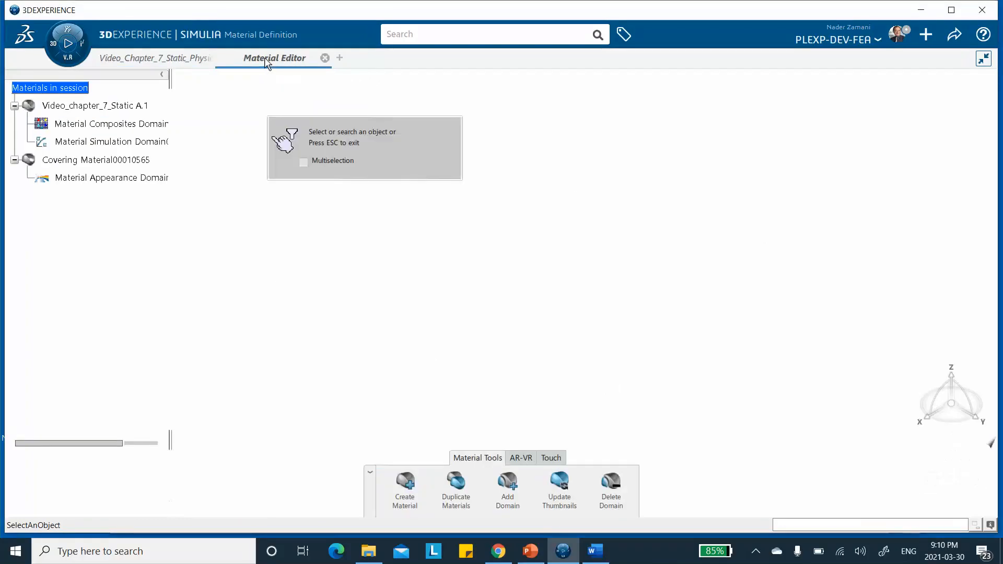
{"action": "left_click", "coordinate": [107, 106]}
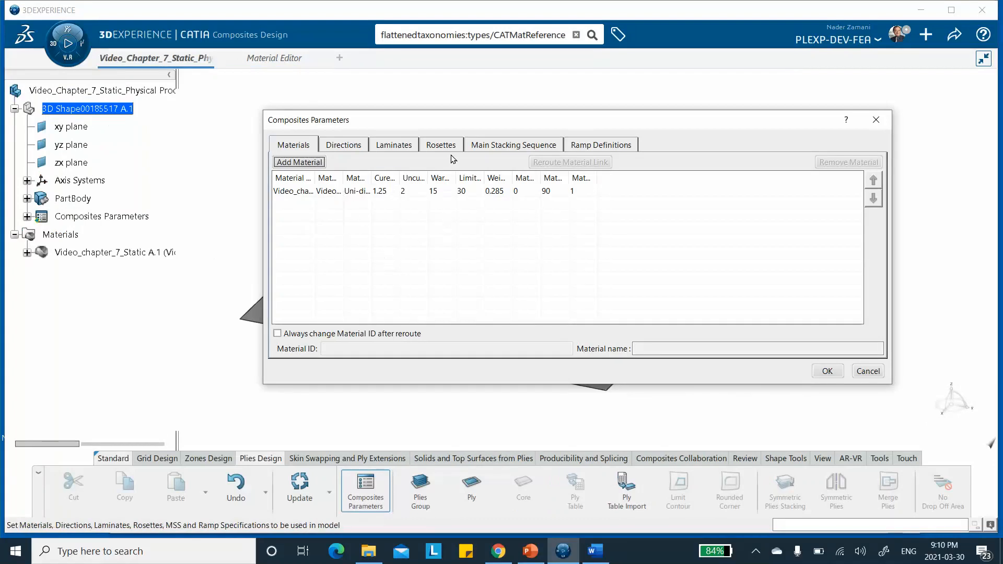
- Add a Cartesian rosette based on Axis System.1, check the list of directions and accept the composites parameters
{"action": "left_click", "coordinate": [439, 146]}
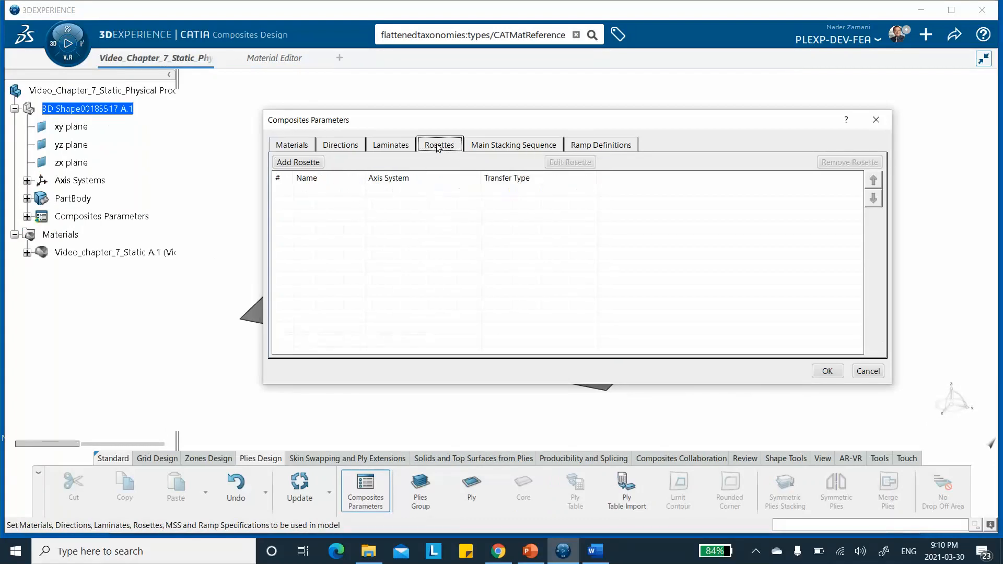
{"action": "left_click", "coordinate": [302, 162]}
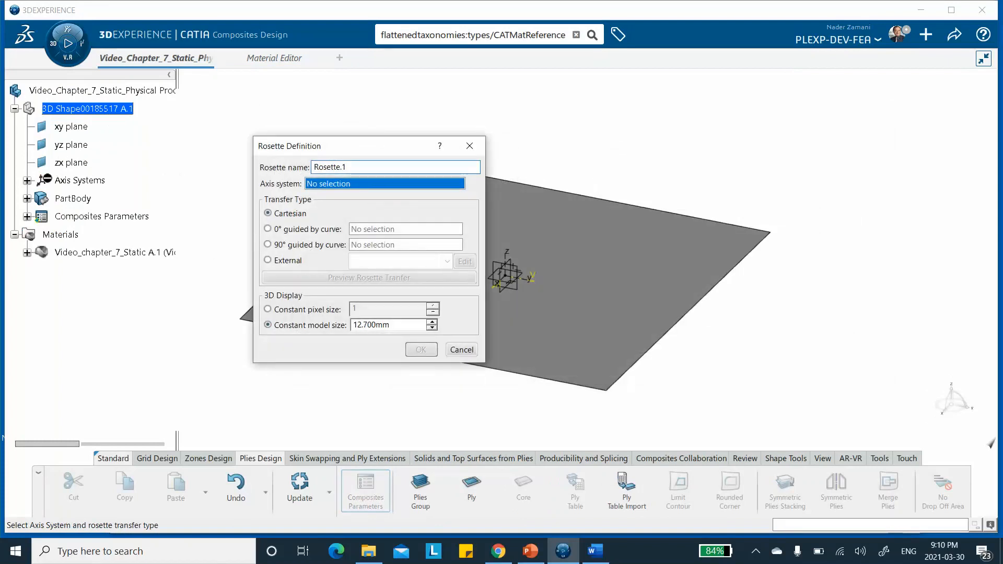
{"action": "left_click", "coordinate": [27, 181]}
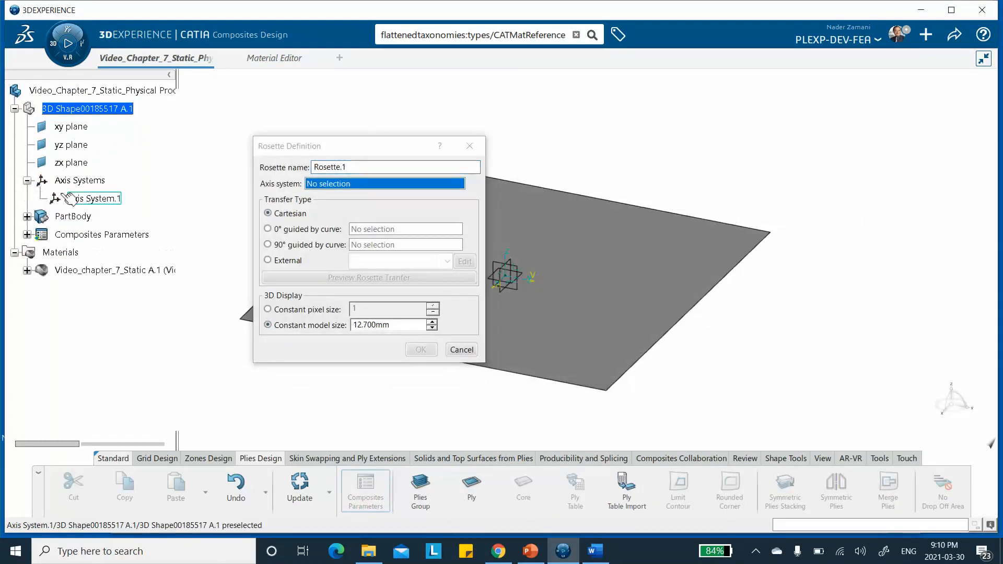
{"action": "left_click", "coordinate": [96, 199]}
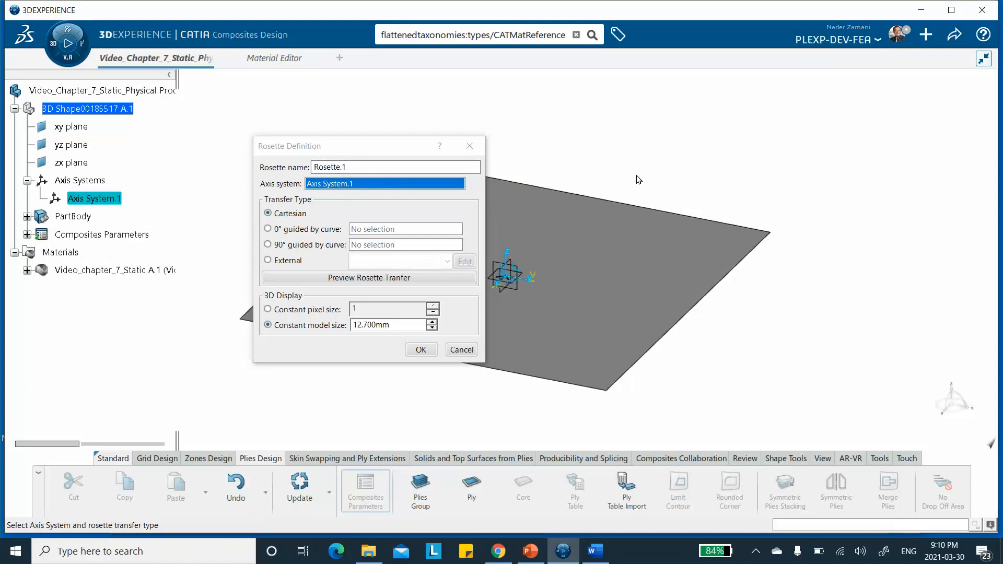
{"action": "left_click", "coordinate": [420, 350]}
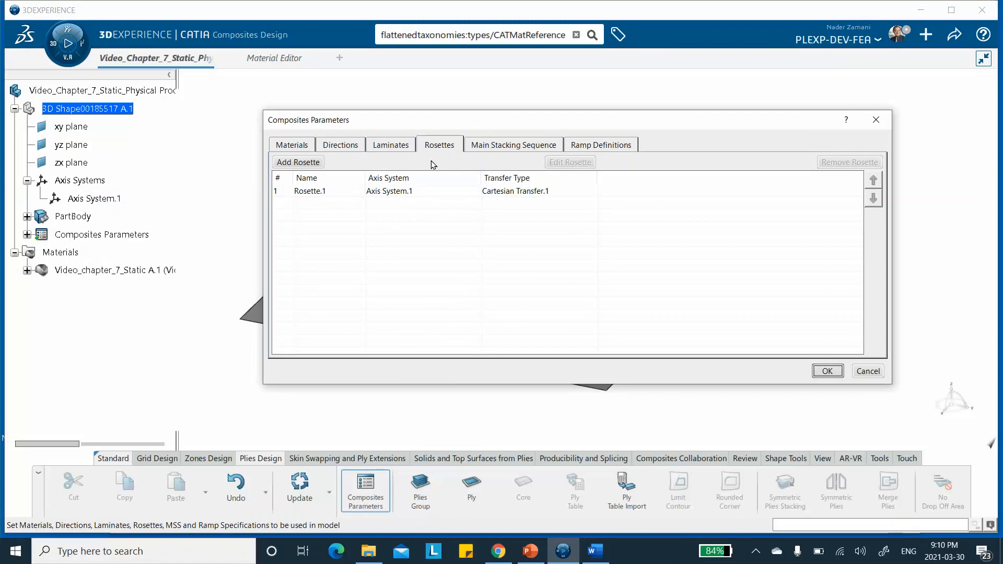
{"action": "left_click", "coordinate": [340, 145]}
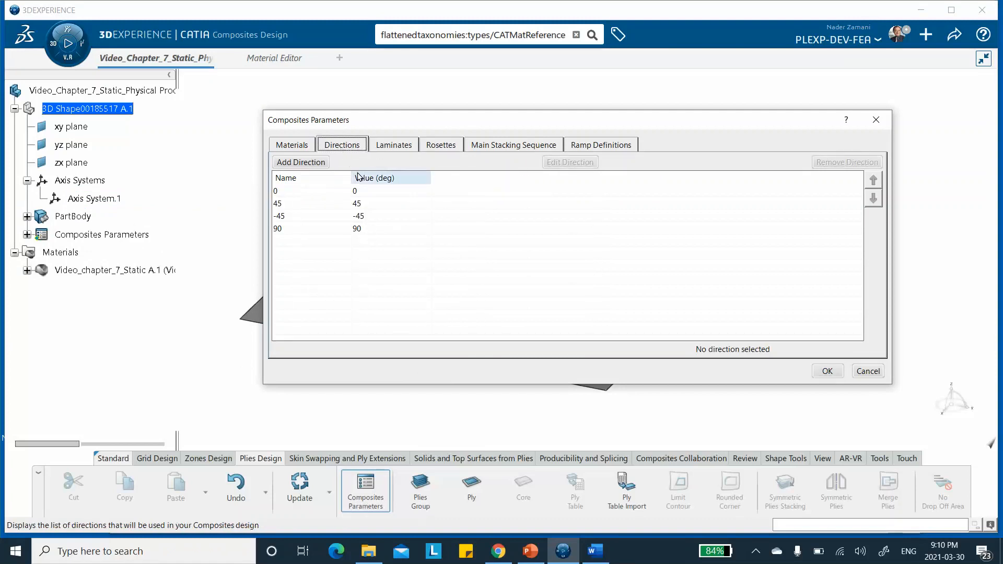
{"action": "left_click", "coordinate": [826, 371]}
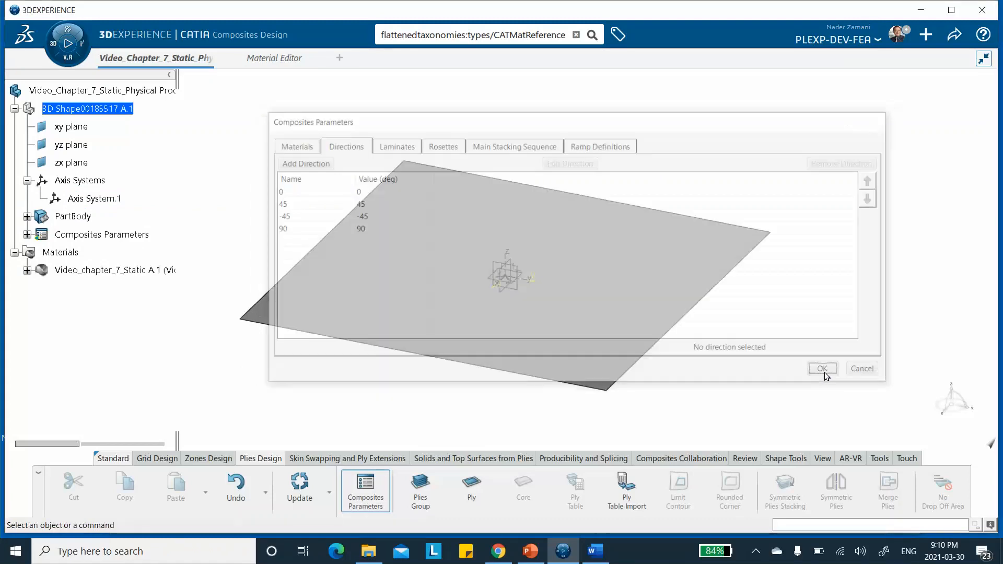
- Create a plies group on the plate's fill surface using Rosette.1, keeping the plies draping direction locked
{"action": "left_click", "coordinate": [421, 491]}
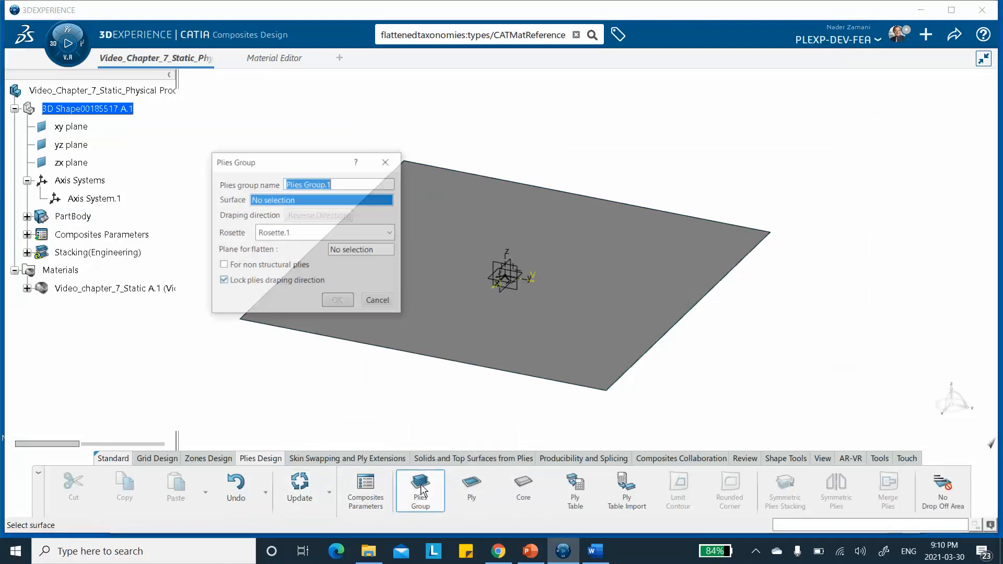
{"action": "left_click", "coordinate": [450, 226]}
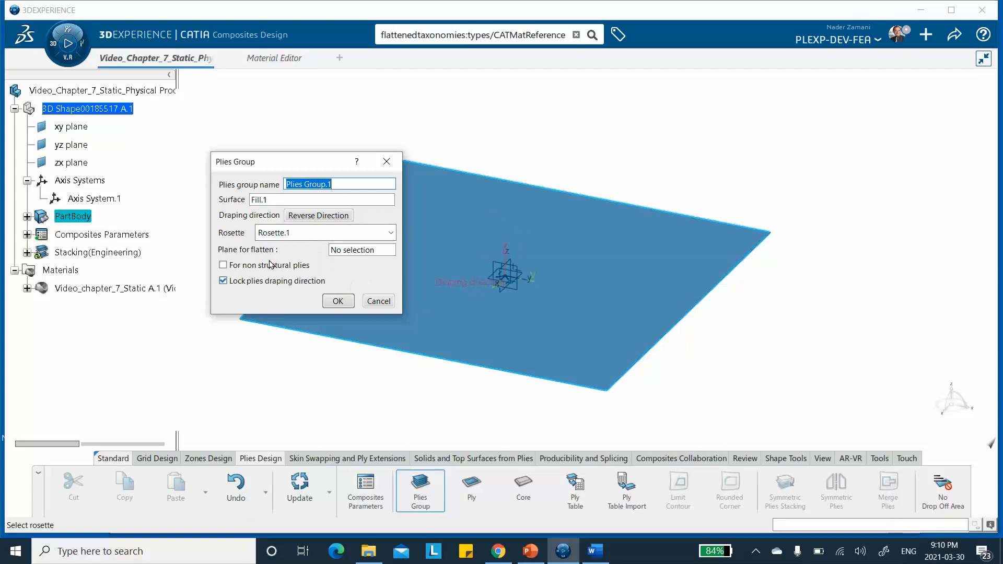
{"action": "left_click", "coordinate": [338, 302]}
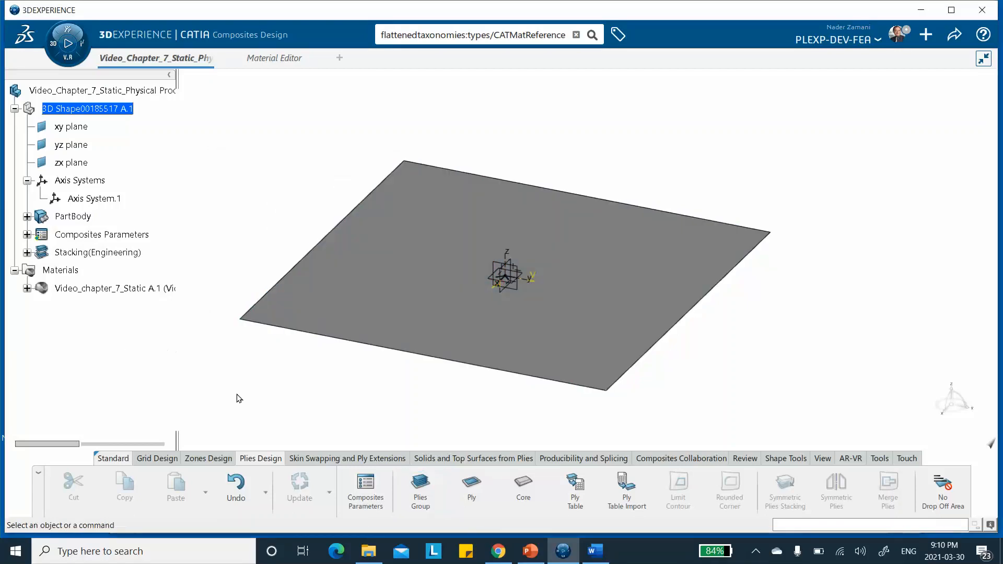
- Start a first ply in Plies Group.1 with the plate's Sketch.1 as its contour
{"action": "left_click", "coordinate": [465, 485]}
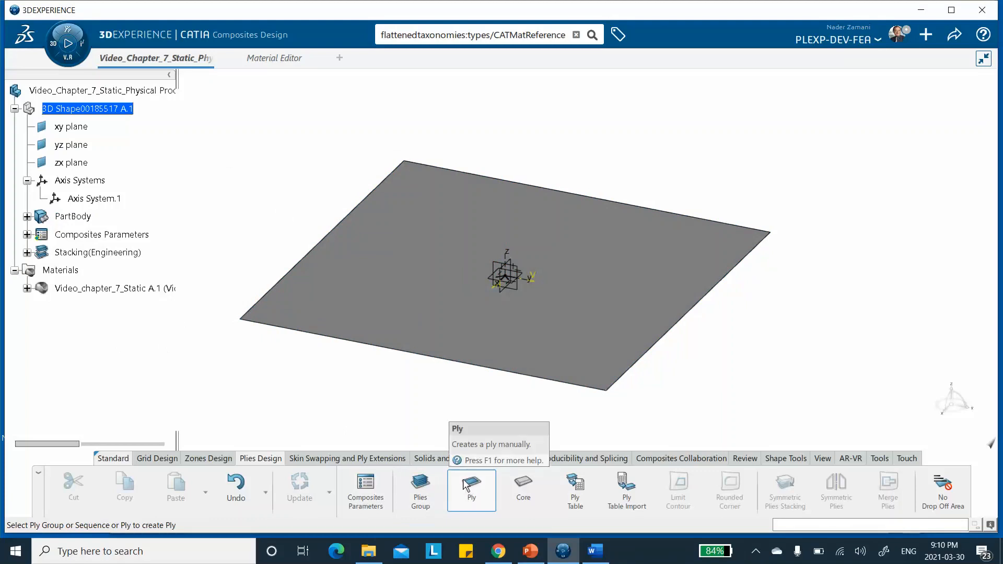
{"action": "left_click", "coordinate": [473, 494]}
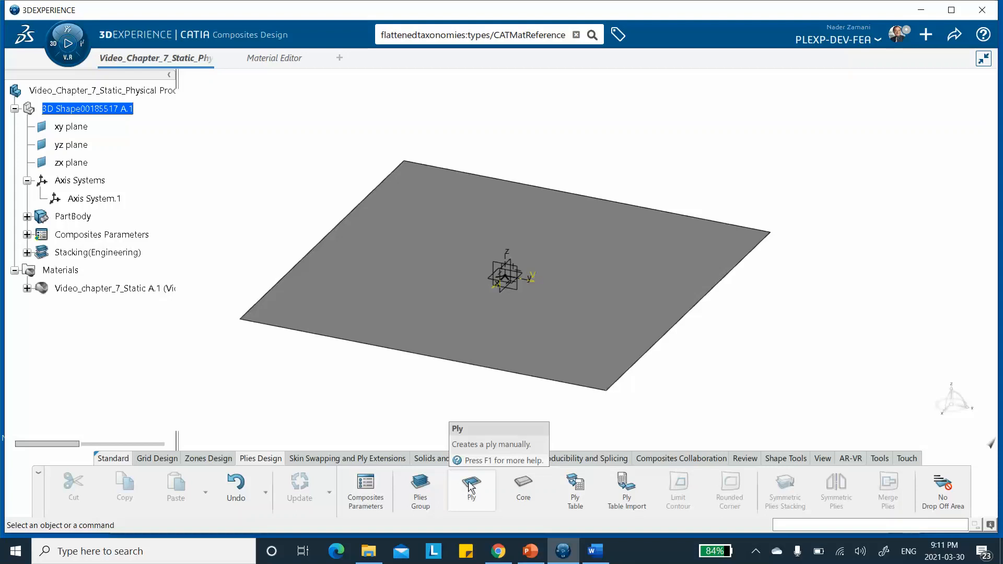
{"action": "left_click", "coordinate": [470, 487]}
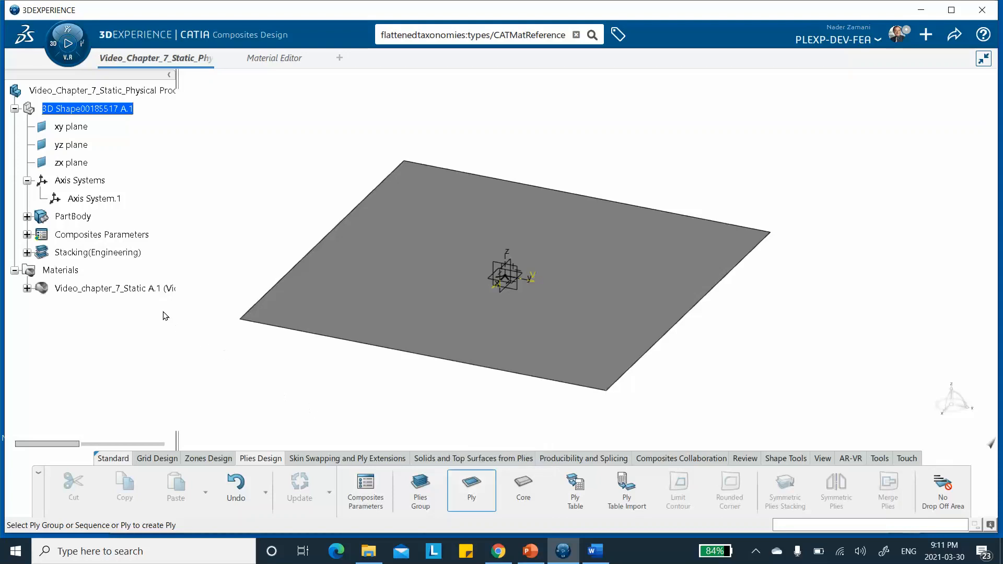
{"action": "left_click", "coordinate": [27, 253]}
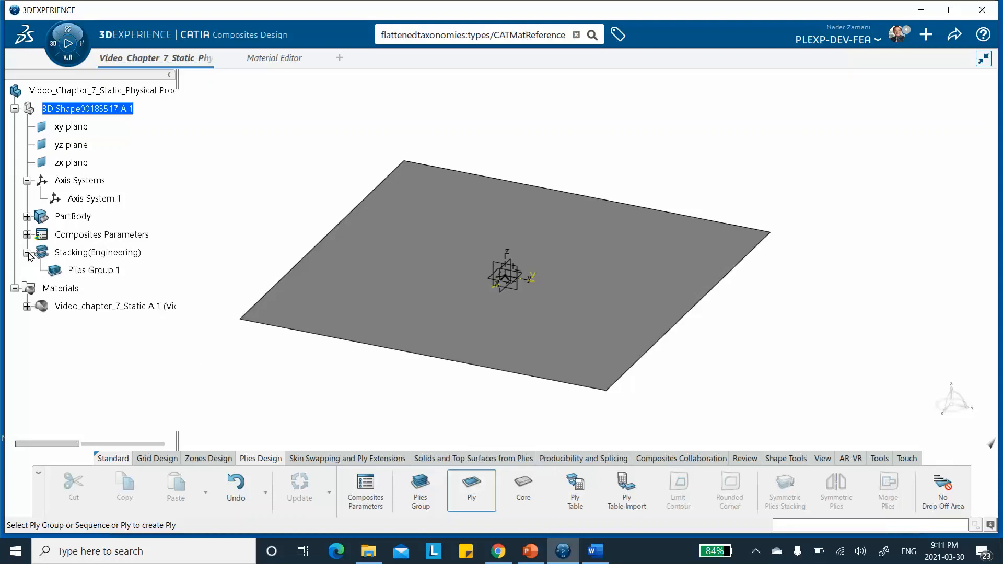
{"action": "left_click", "coordinate": [100, 270]}
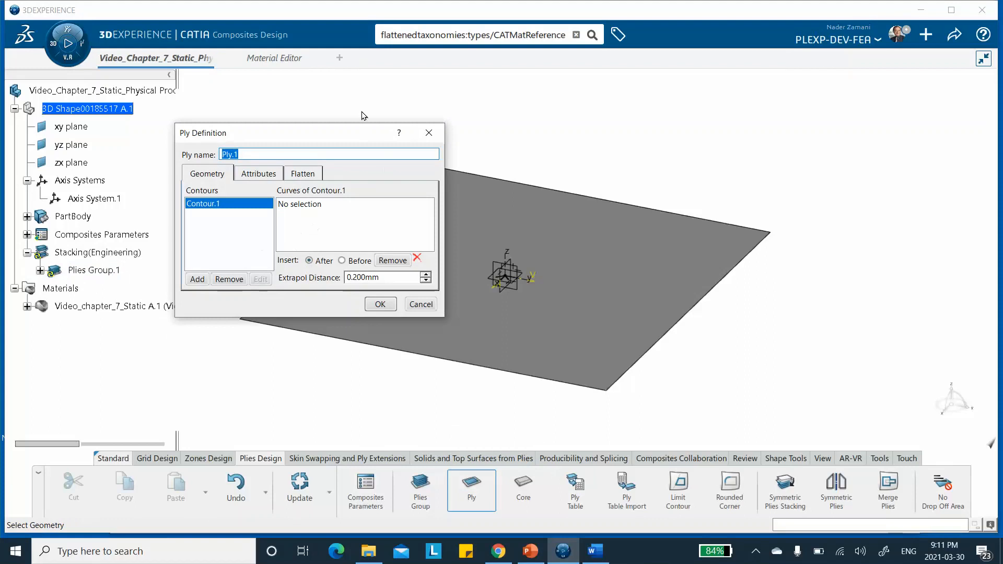
{"action": "left_click", "coordinate": [310, 209]}
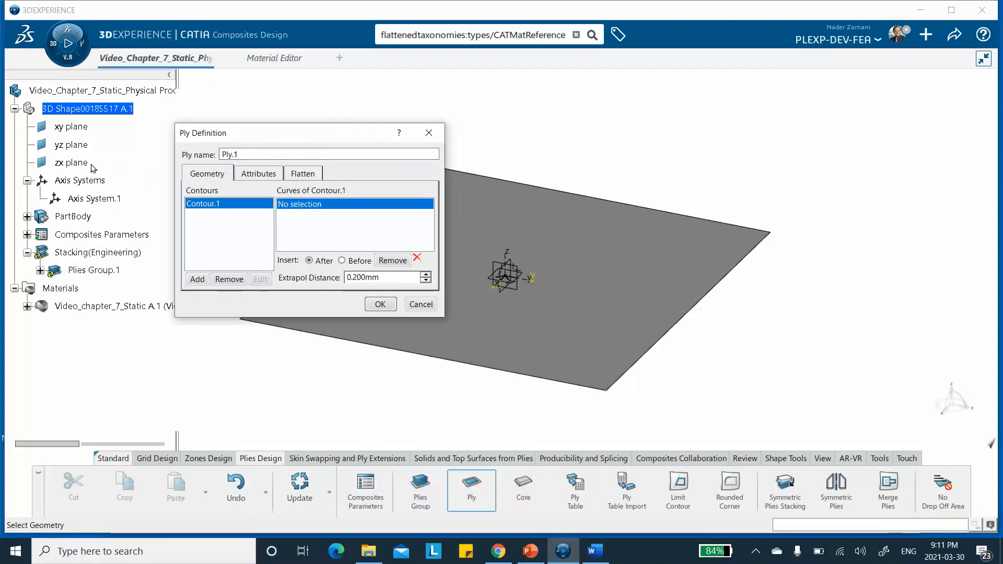
{"action": "left_click", "coordinate": [28, 217]}
{"action": "left_click", "coordinate": [82, 236]}
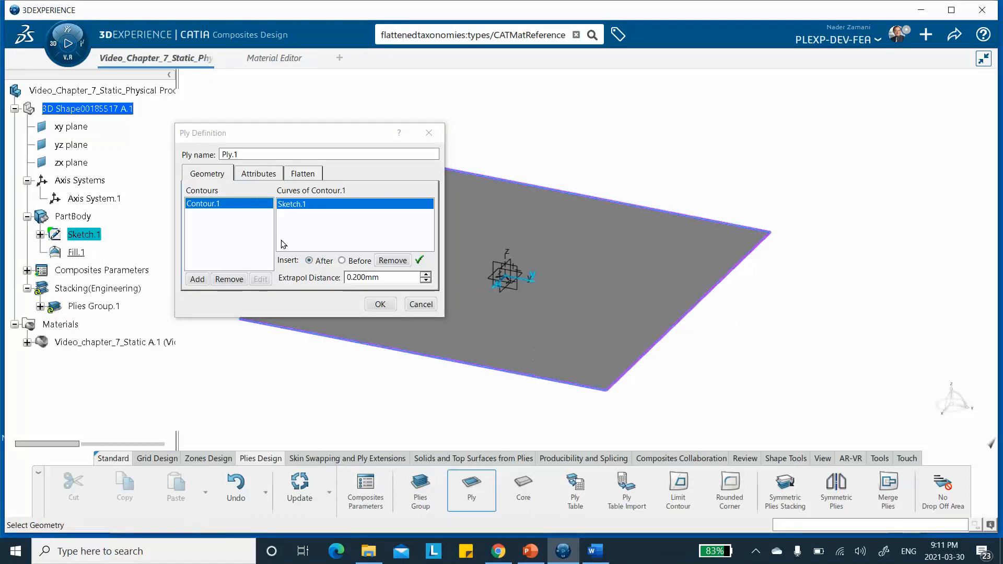
- Set the first ply's direction to 45 degrees and accept the ply definition
{"action": "left_click", "coordinate": [258, 174]}
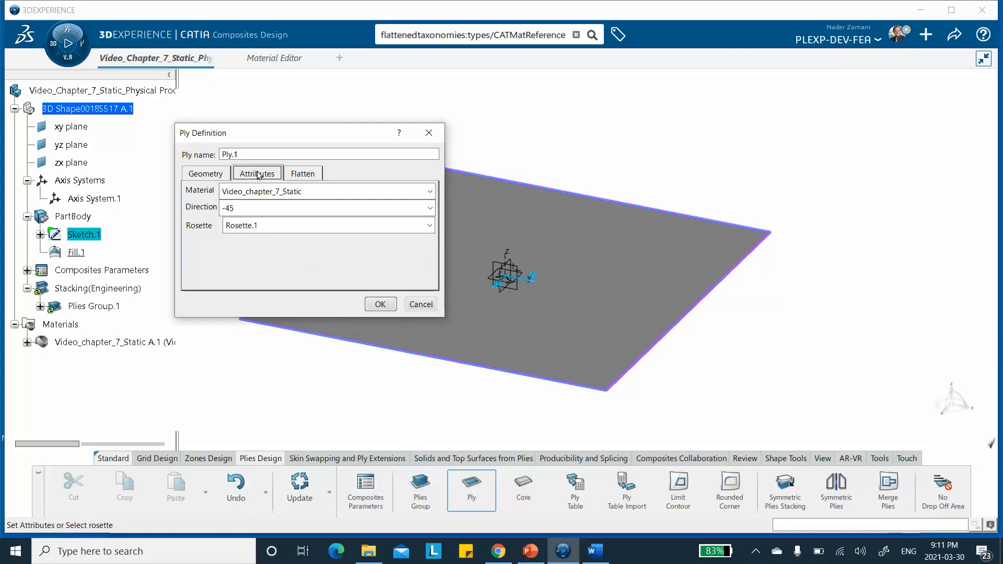
{"action": "left_click", "coordinate": [259, 207]}
{"action": "left_click", "coordinate": [262, 238]}
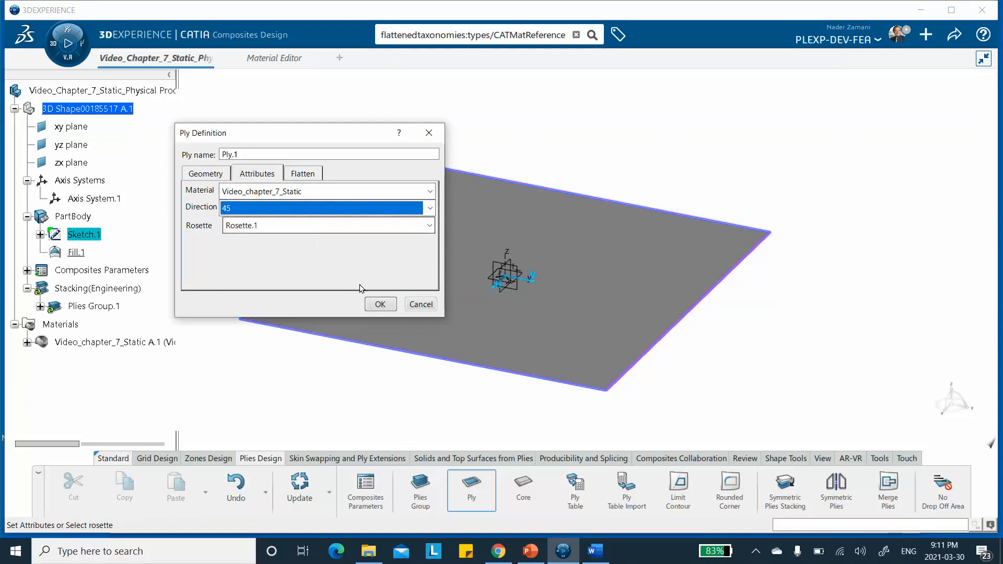
{"action": "left_click", "coordinate": [380, 304]}
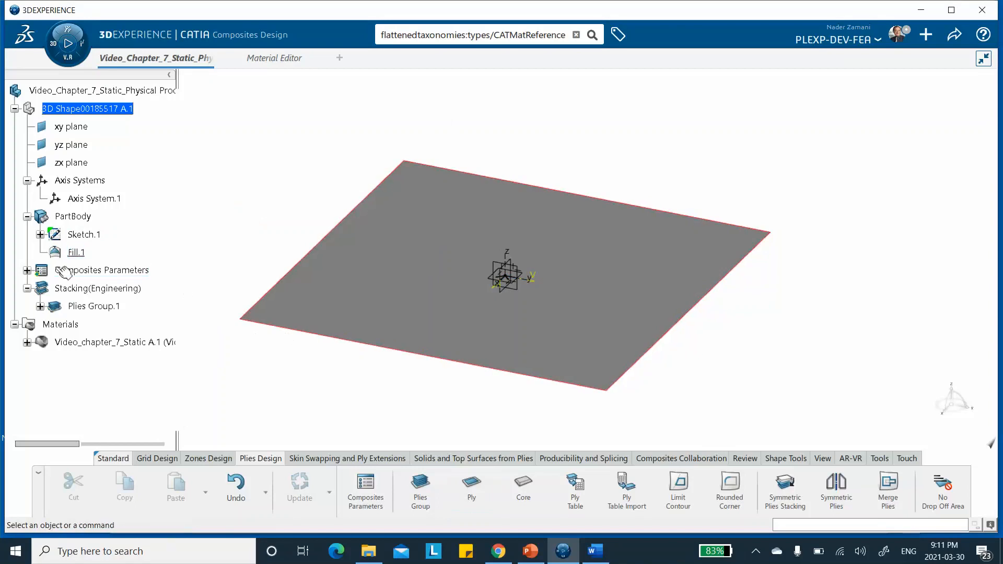
- Expand the plies group down to its first ply and start a second ply in the group with Sketch.1 as contour
{"action": "left_click", "coordinate": [40, 306]}
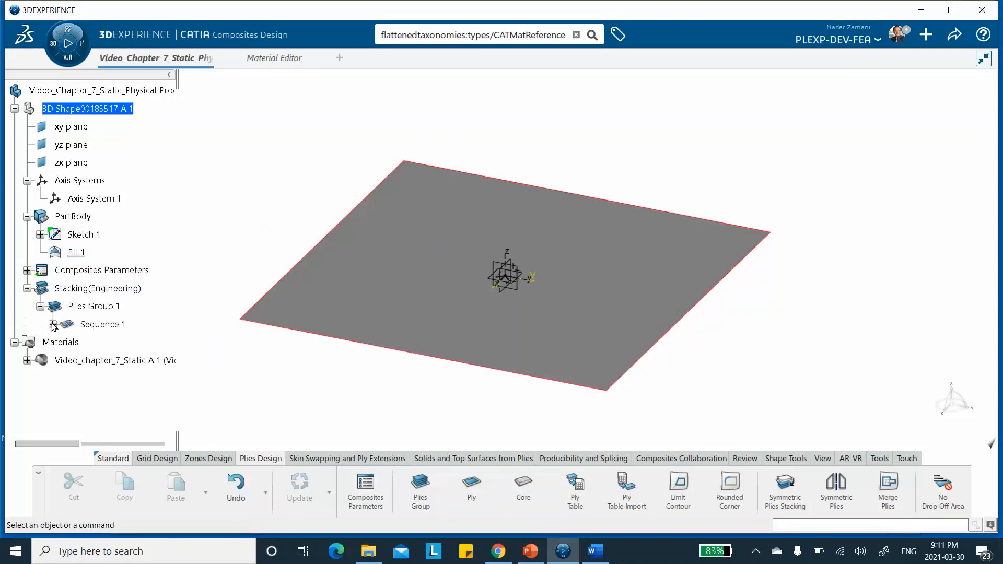
{"action": "left_click", "coordinate": [52, 325]}
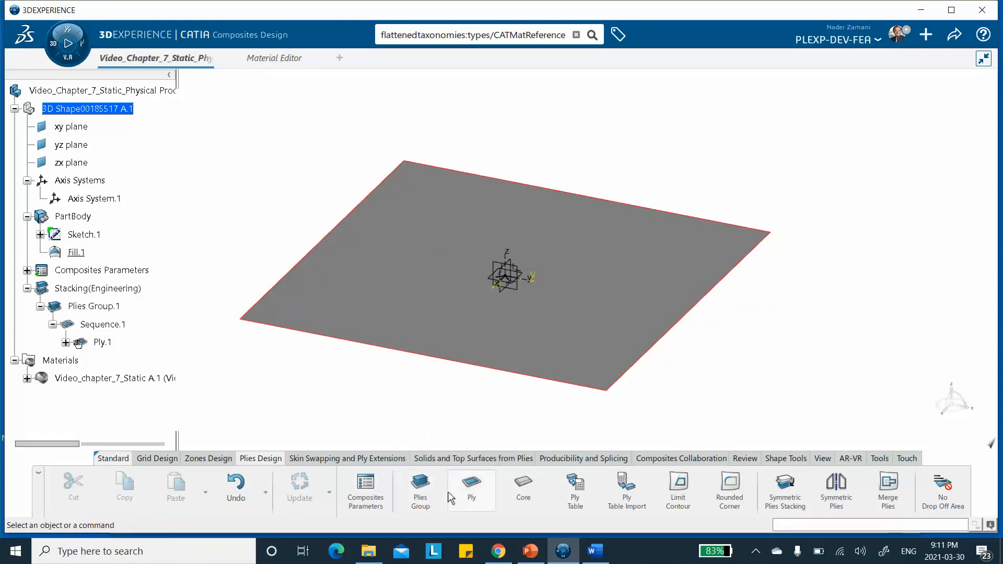
{"action": "left_click", "coordinate": [472, 491]}
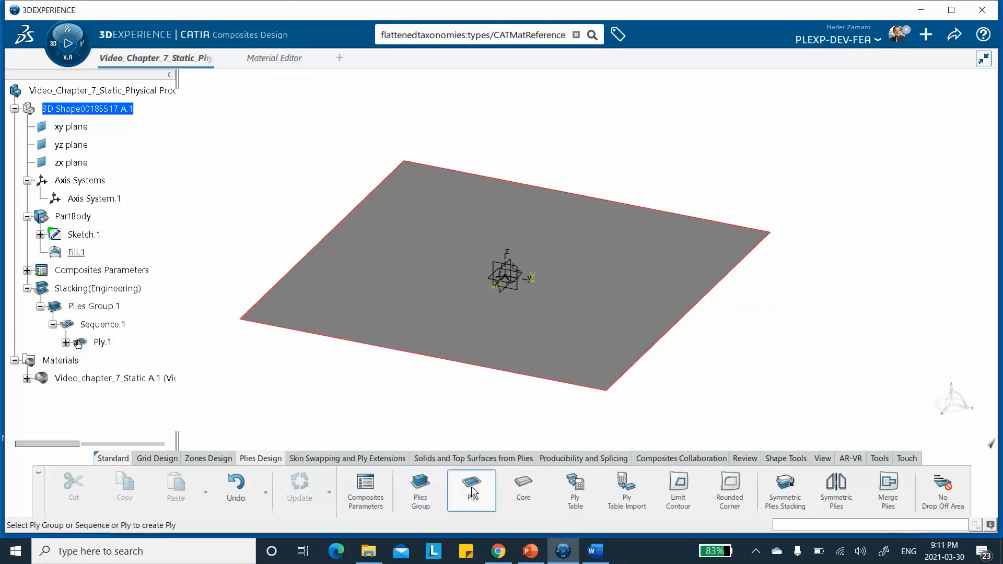
{"action": "left_click", "coordinate": [98, 305]}
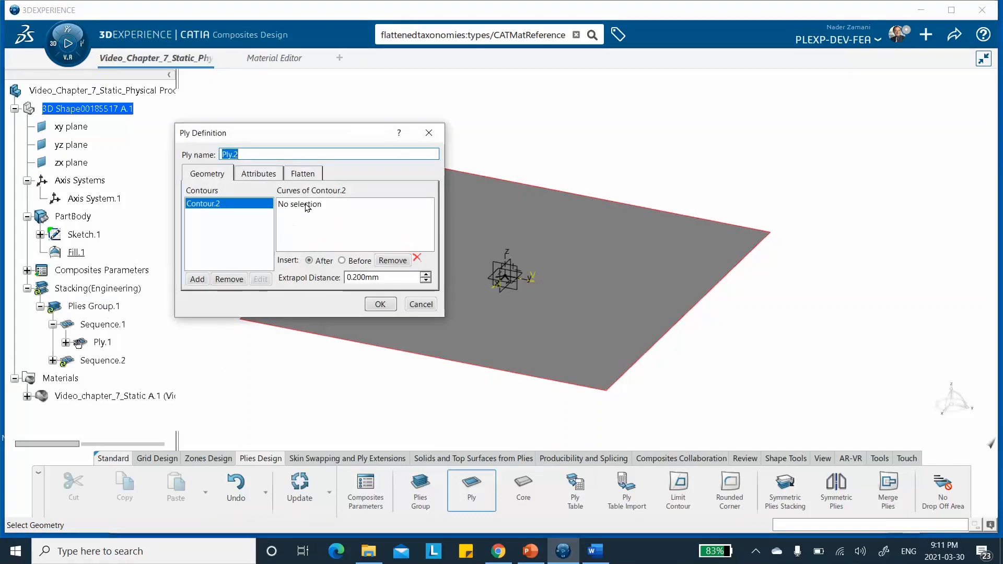
{"action": "left_click", "coordinate": [307, 205]}
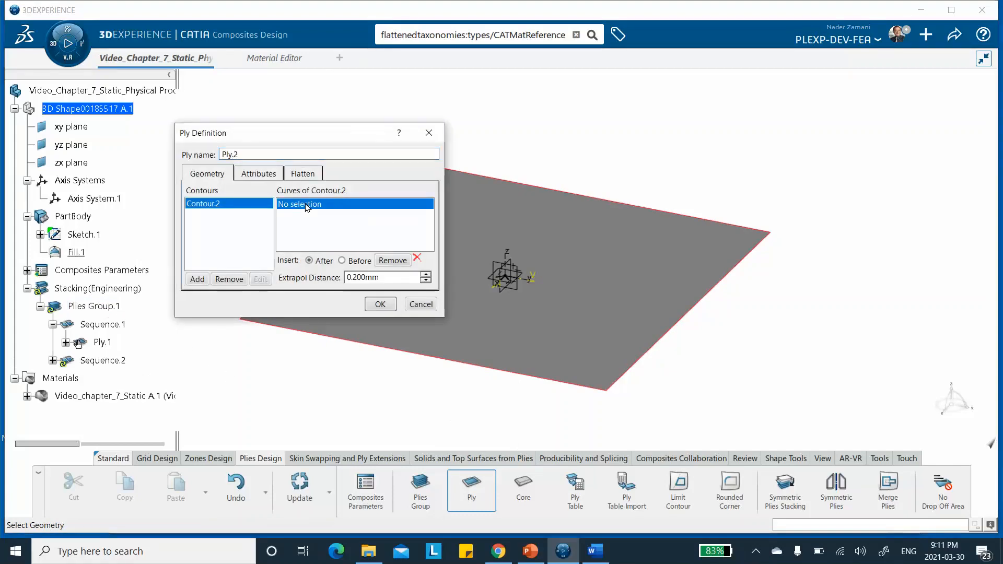
{"action": "left_click", "coordinate": [91, 236]}
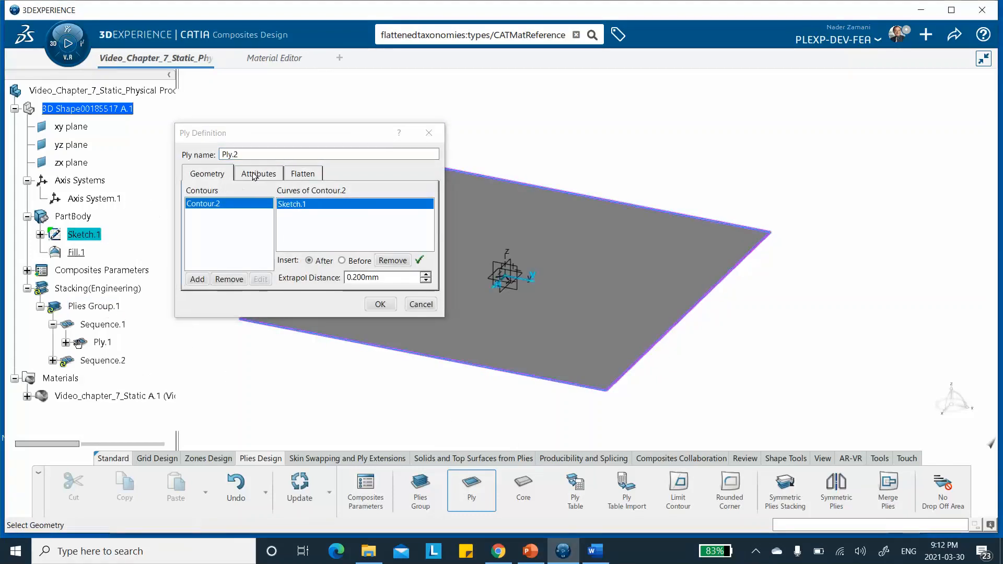
- Set the second ply's direction to -45 degrees and accept the ply definition
{"action": "left_click", "coordinate": [258, 173]}
{"action": "left_click", "coordinate": [286, 214]}
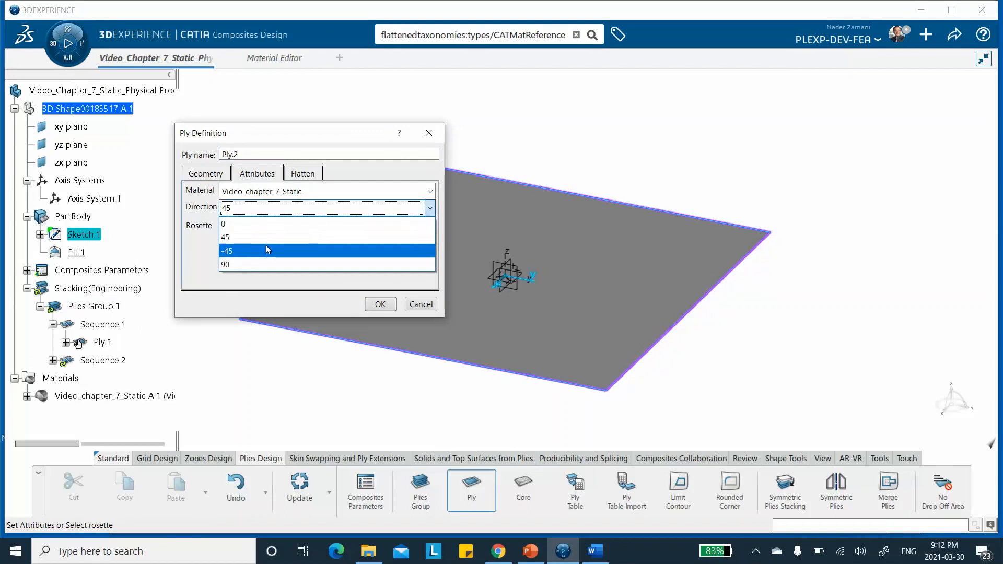
{"action": "left_click", "coordinate": [267, 249]}
{"action": "left_click", "coordinate": [380, 304]}
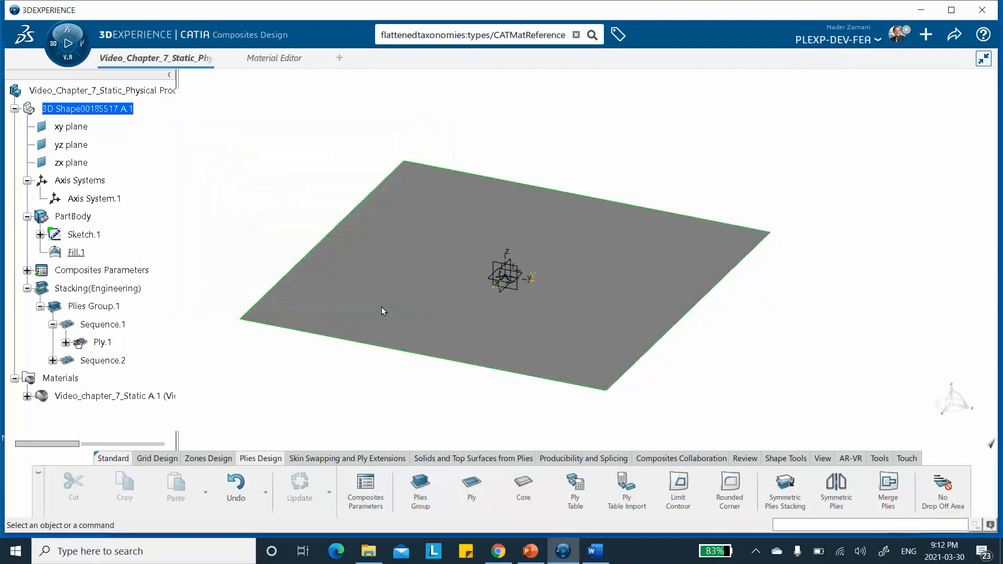
- Collapse the two ply sequences and create a non-pivot symmetric plies stacking from Plies Group.1
{"action": "left_click", "coordinate": [53, 360]}
{"action": "left_click", "coordinate": [53, 324]}
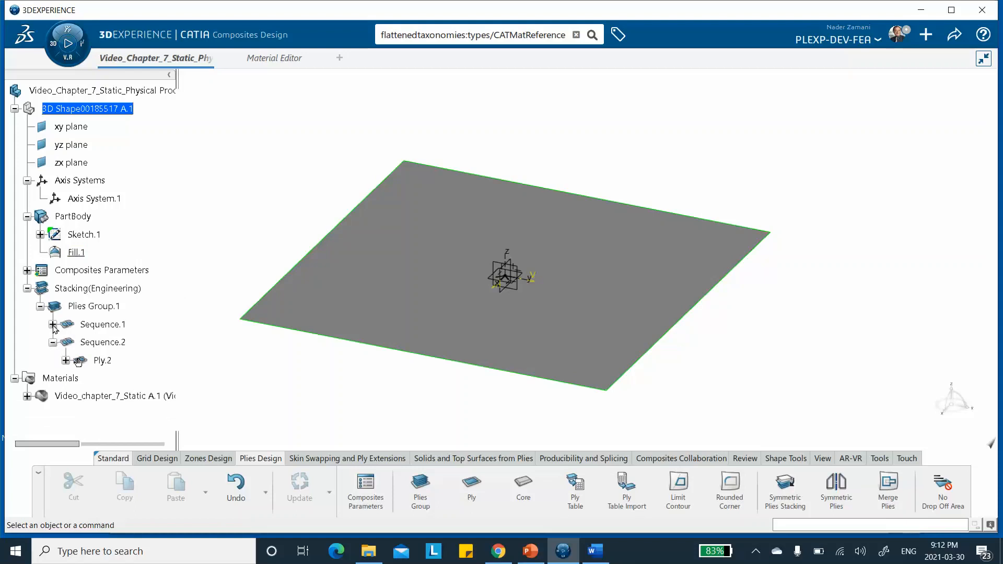
{"action": "left_click", "coordinate": [53, 342]}
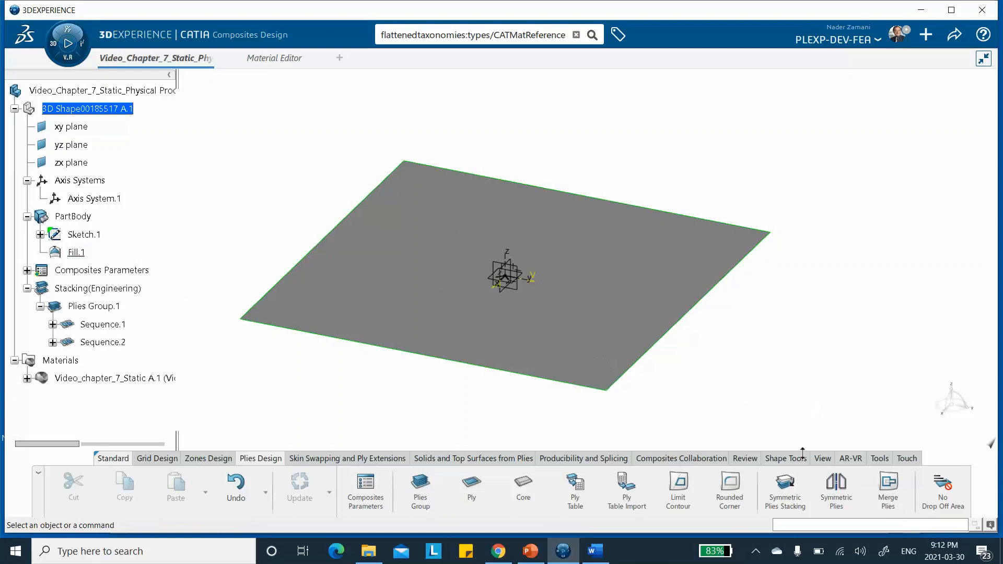
{"action": "left_click", "coordinate": [789, 491]}
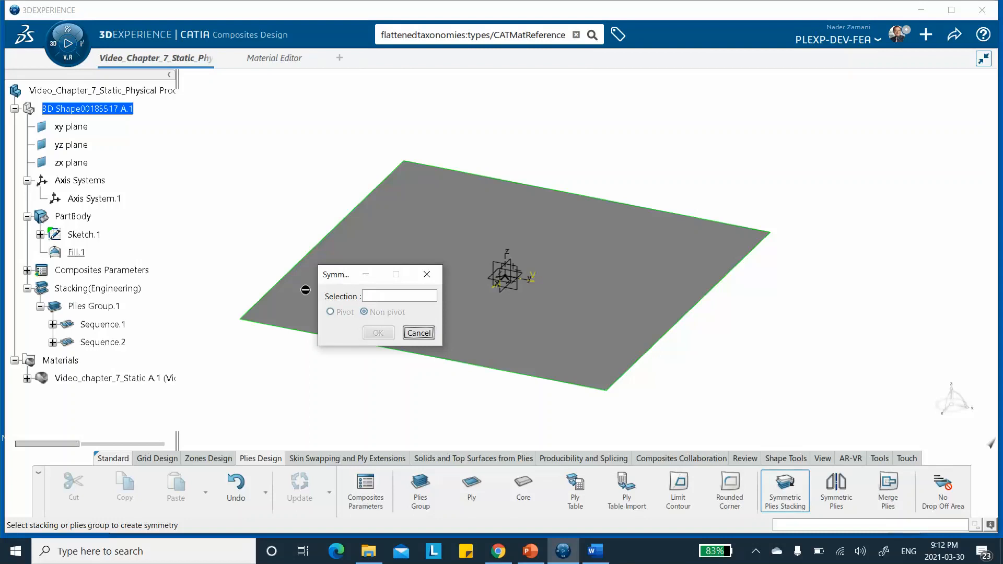
{"action": "left_click", "coordinate": [94, 307]}
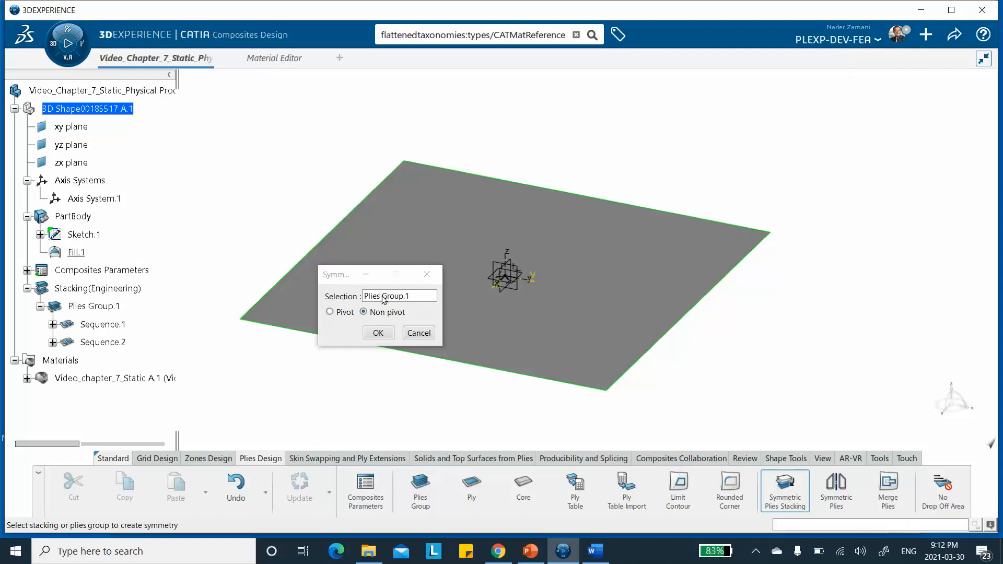
{"action": "left_click", "coordinate": [378, 333]}
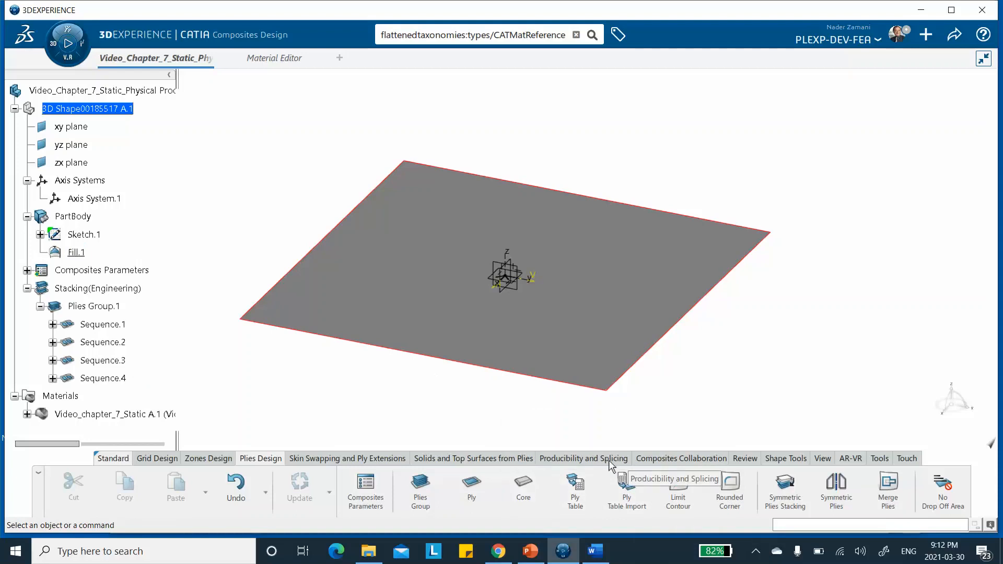
- Preview the exploded plies of Plies Group.1 at scale 100 with individual plies group offset, and close the Ply Exploder without keeping it
{"action": "left_click", "coordinate": [741, 458]}
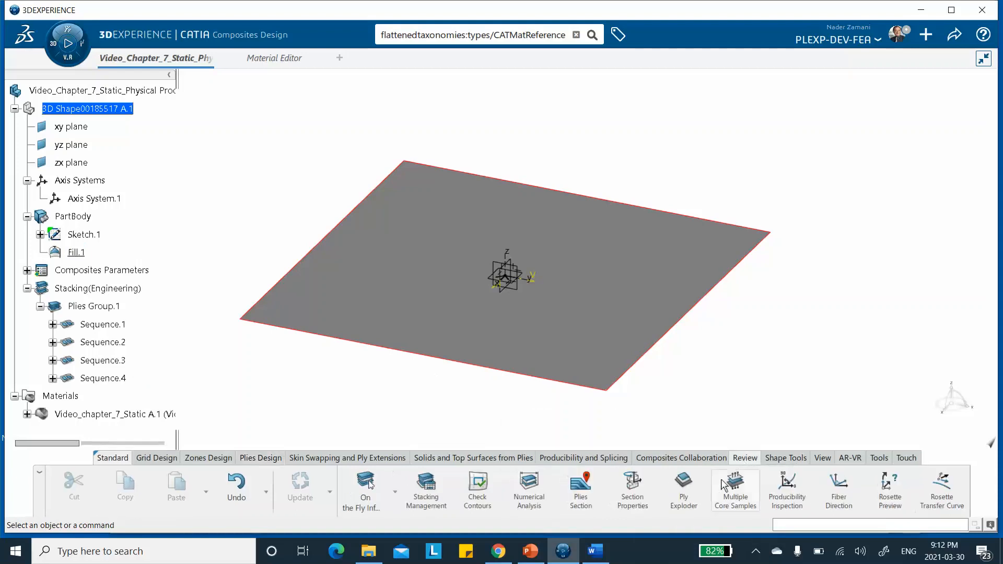
{"action": "left_click", "coordinate": [685, 494]}
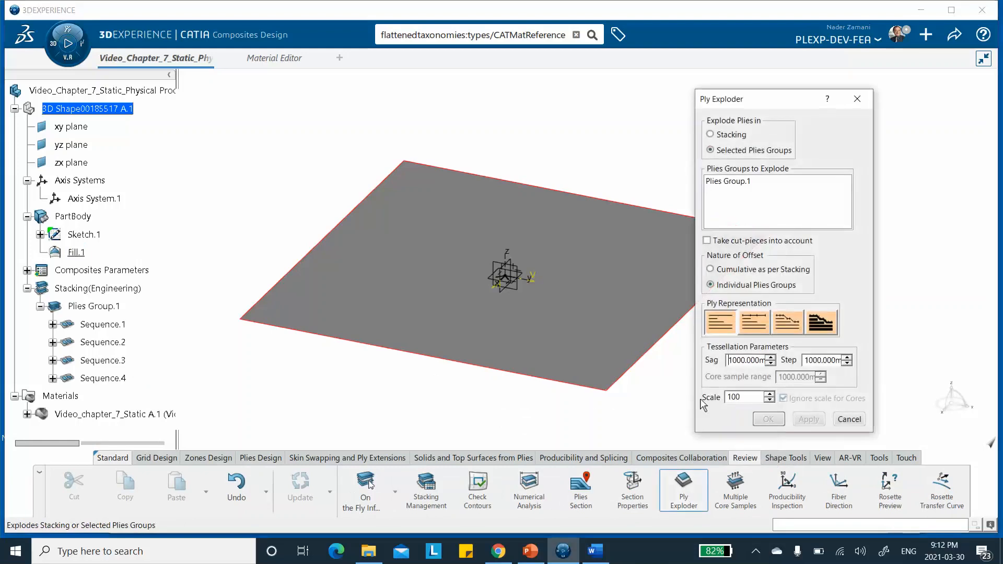
{"action": "left_click", "coordinate": [729, 183]}
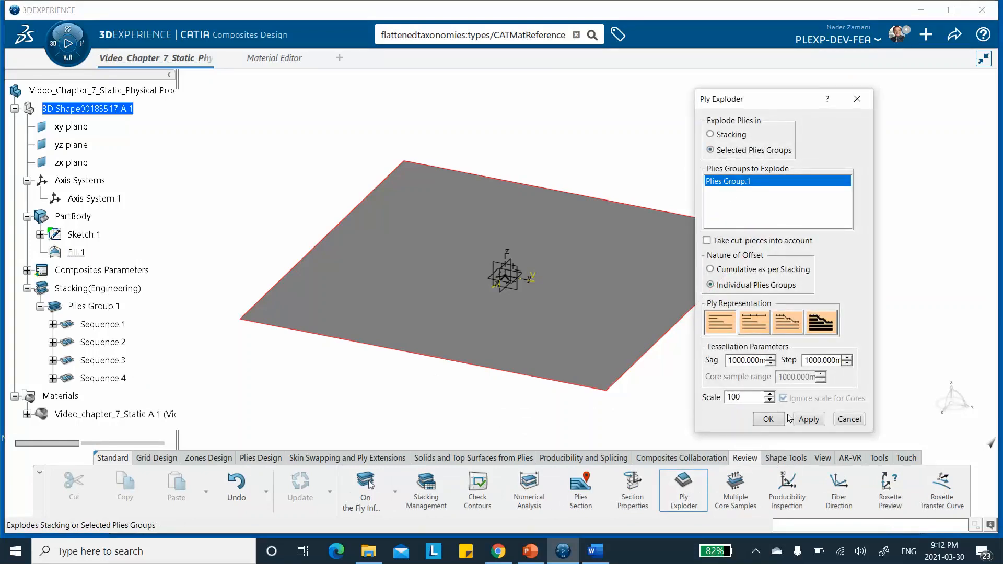
{"action": "left_click", "coordinate": [808, 419]}
{"action": "middle_click_drag", "start_coordinate": [517, 266], "coordinate": [569, 384]}
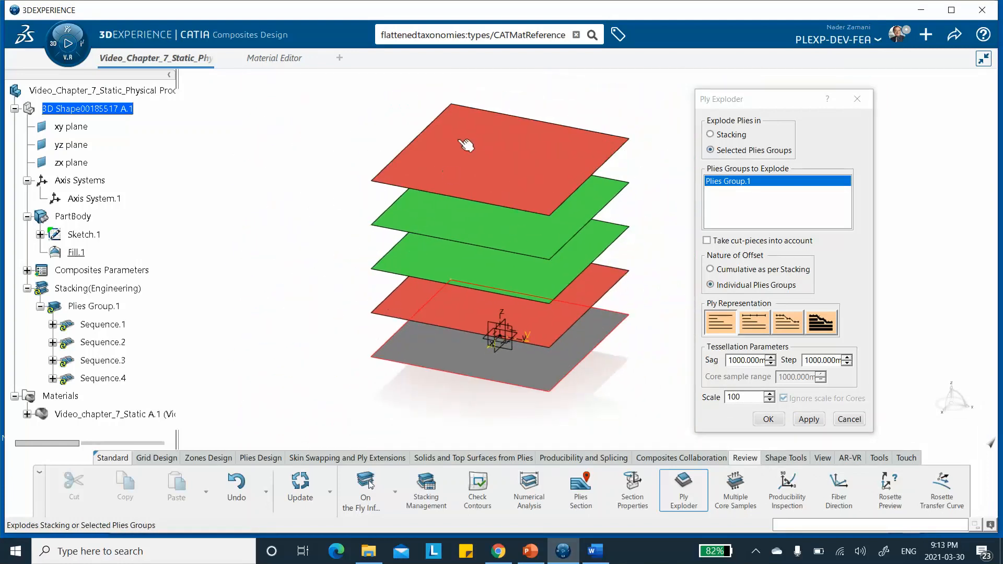
{"action": "left_click", "coordinate": [848, 419]}
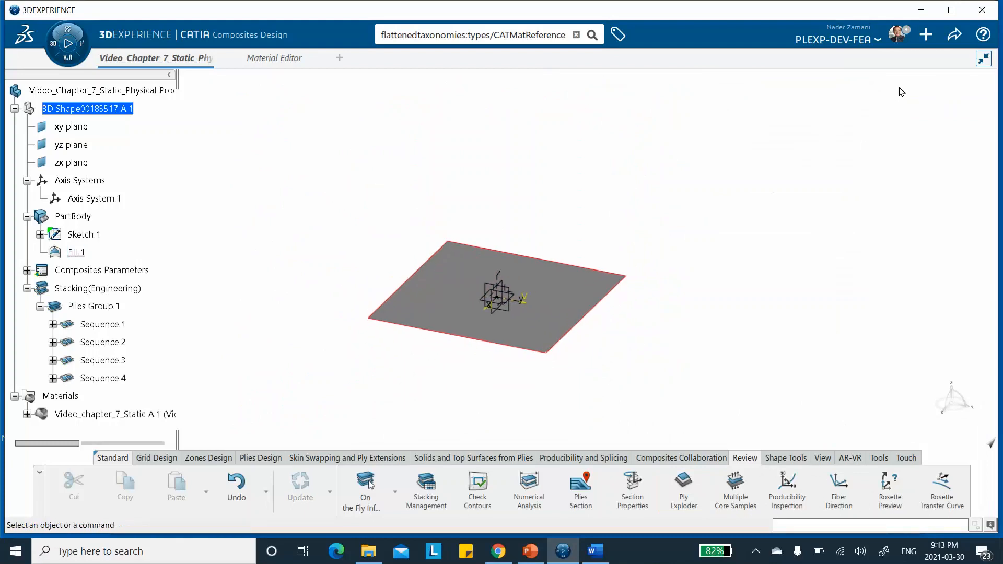
- Save the model, switch to Structural Model Creation and create a finite element model from the main bodies with automatic initialization
{"action": "left_click", "coordinate": [953, 35]}
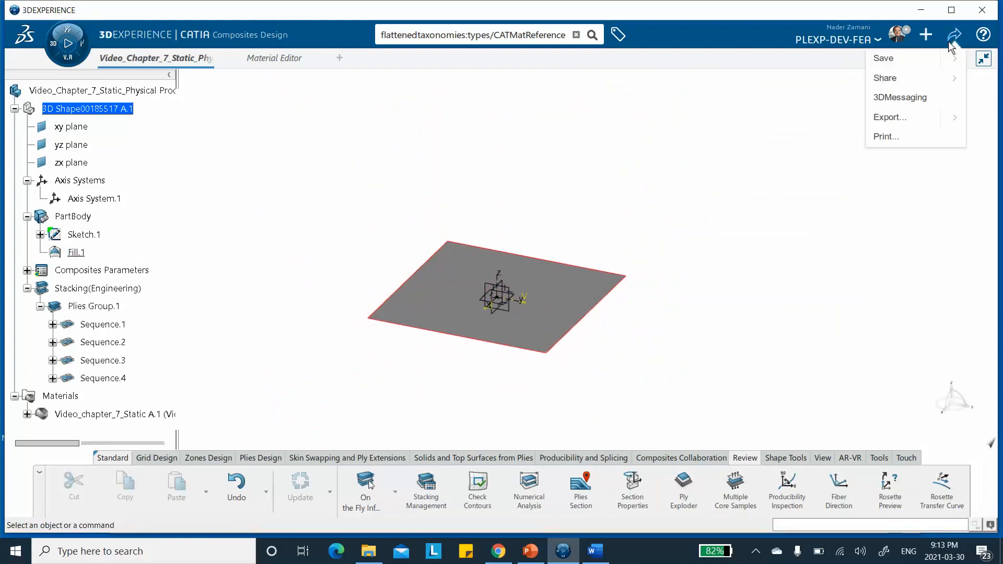
{"action": "left_click", "coordinate": [885, 61]}
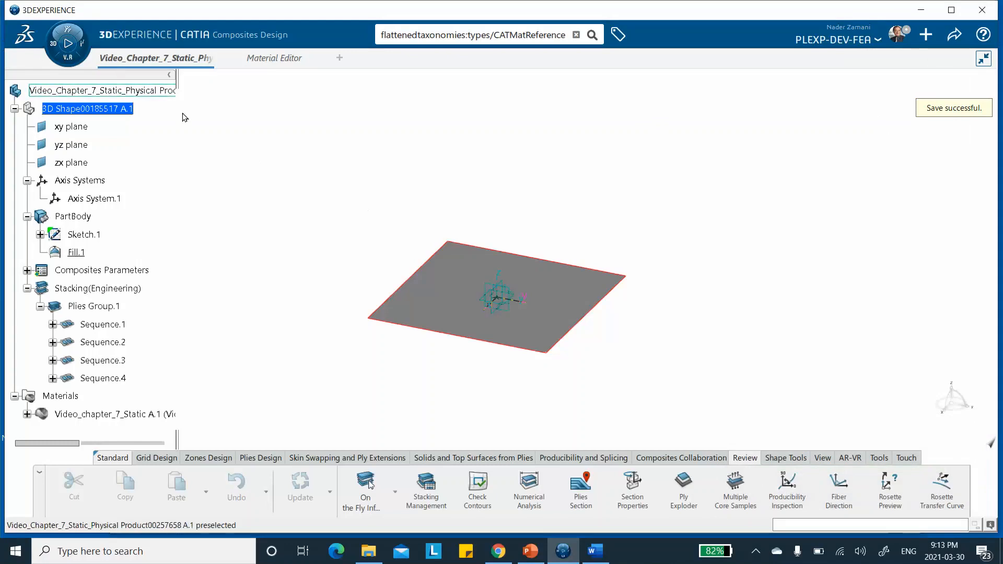
{"action": "left_click", "coordinate": [54, 52]}
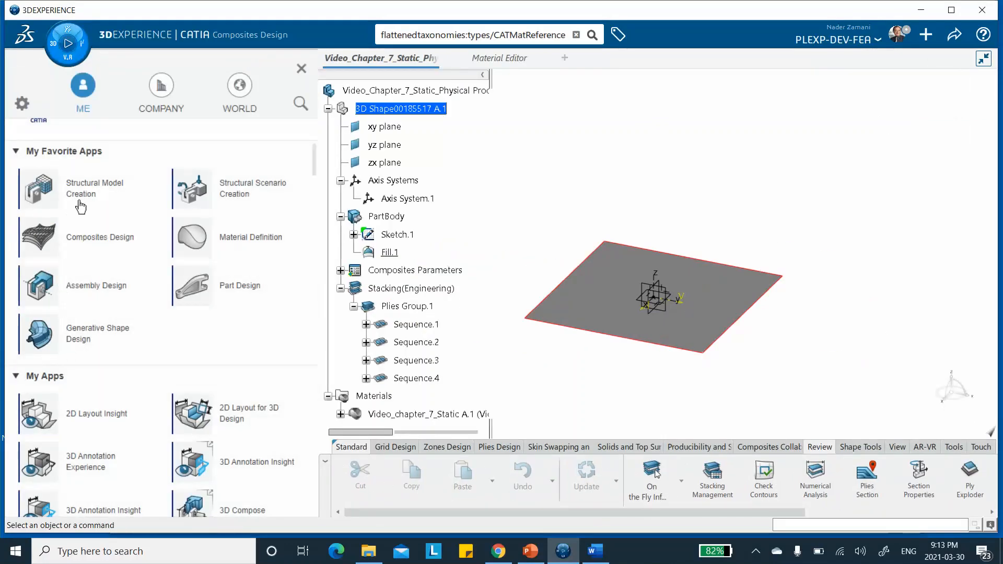
{"action": "left_click", "coordinate": [93, 191]}
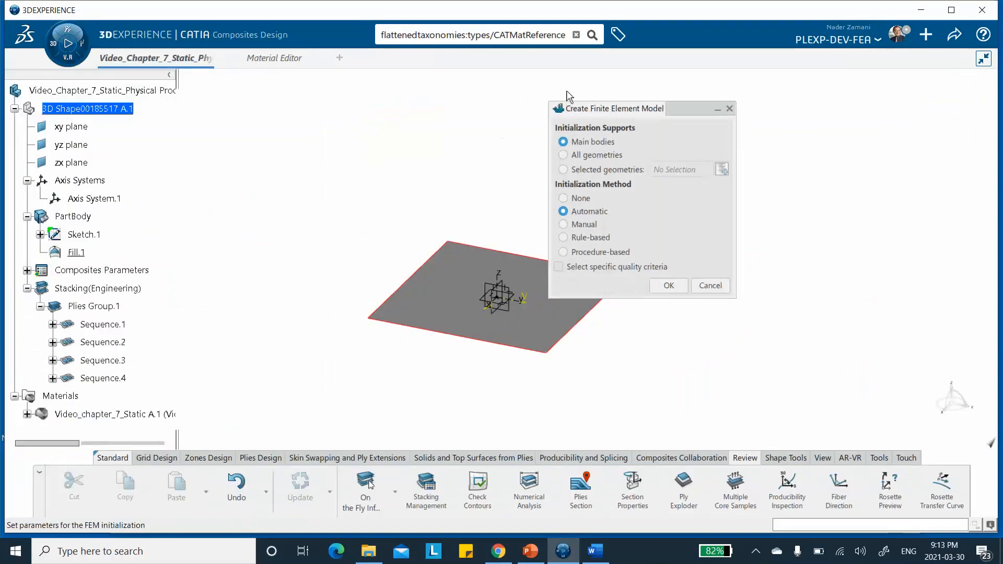
{"action": "left_click", "coordinate": [668, 286]}
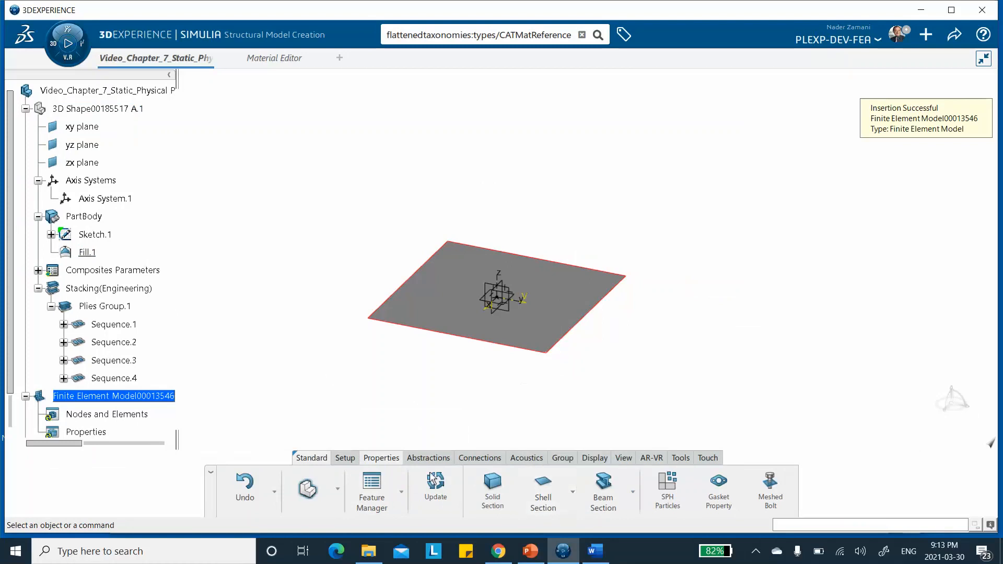
- Generate a surface quad mesh on the plate's PartBody with a 25 mm mesh size and accept it
{"action": "left_click", "coordinate": [339, 492]}
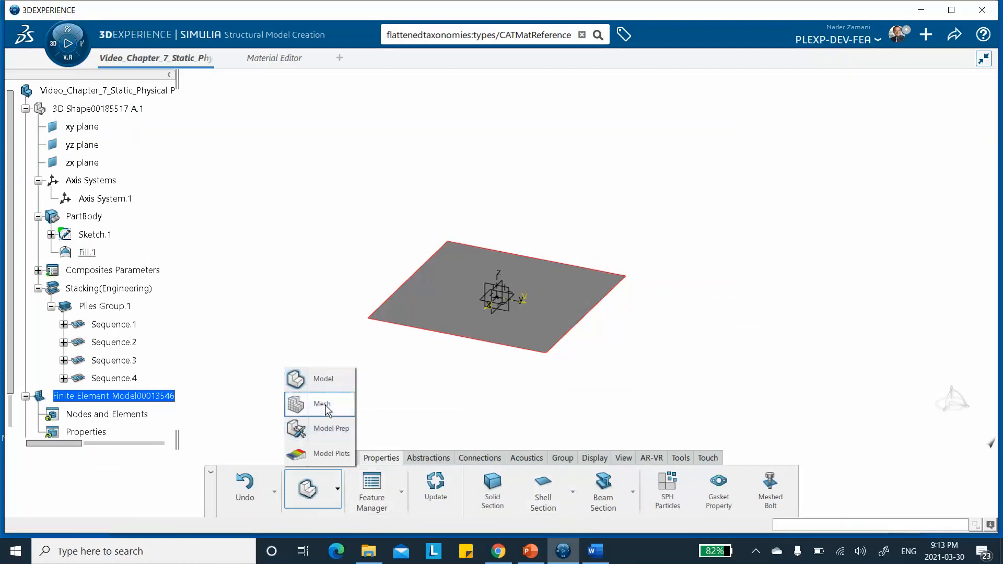
{"action": "left_click", "coordinate": [327, 408]}
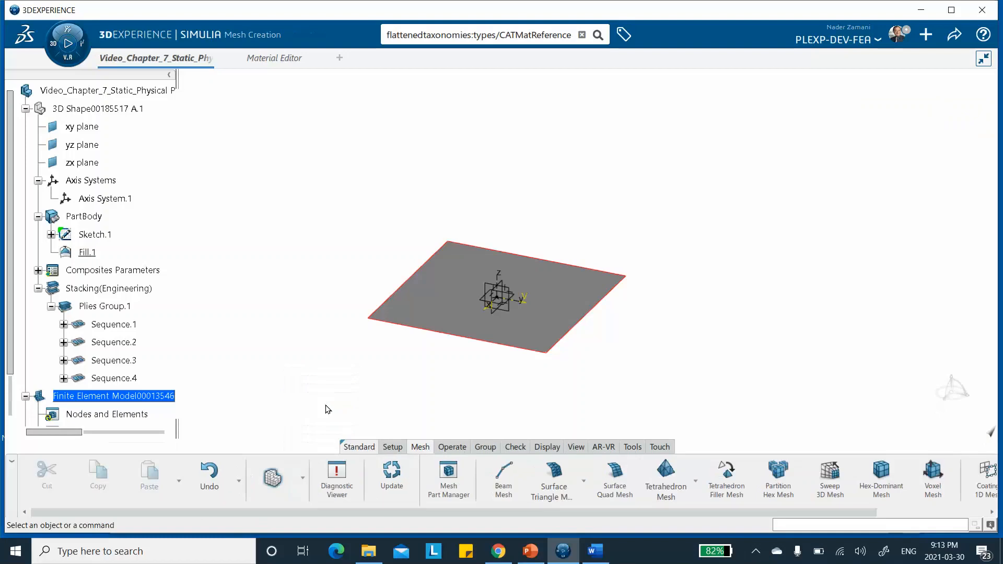
{"action": "left_click", "coordinate": [615, 477]}
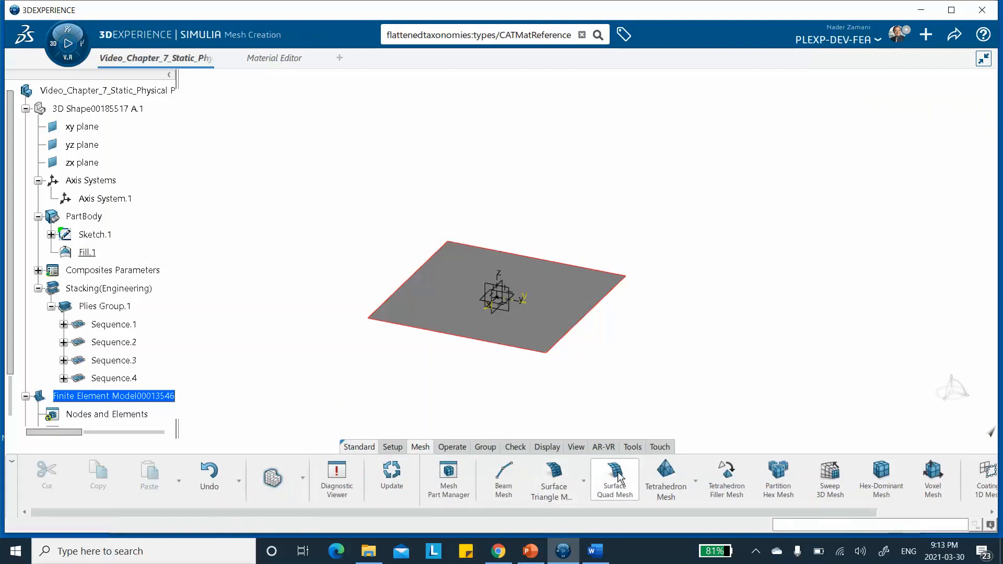
{"action": "left_click", "coordinate": [458, 287]}
{"action": "middle_click_drag", "start_coordinate": [473, 187], "coordinate": [374, 148]}
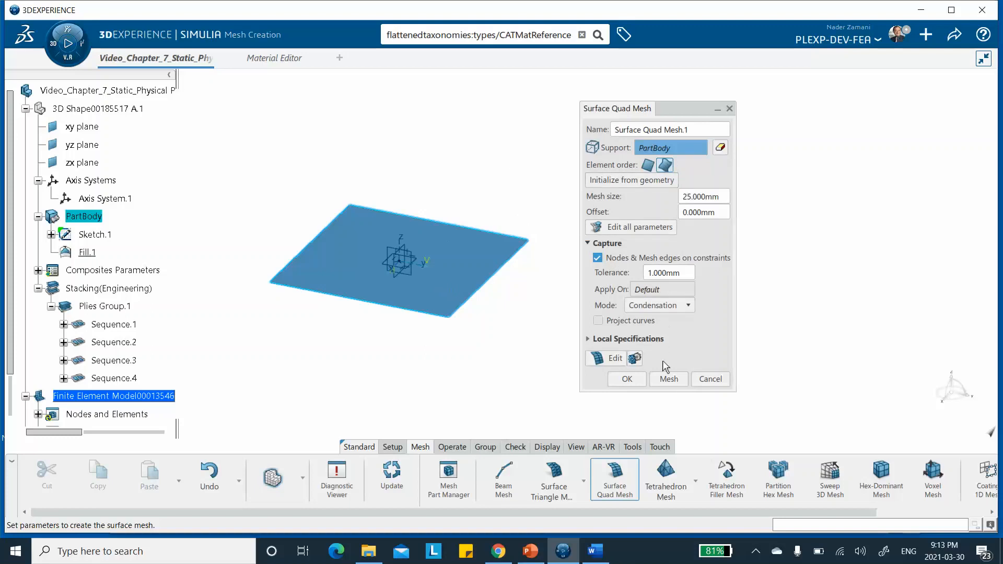
{"action": "left_click", "coordinate": [664, 379]}
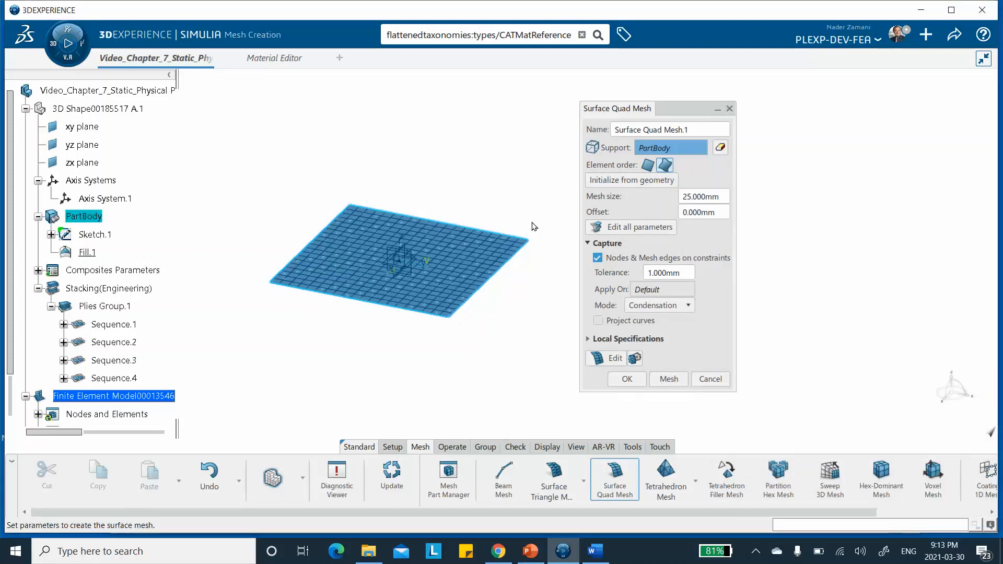
{"action": "left_click", "coordinate": [627, 379]}
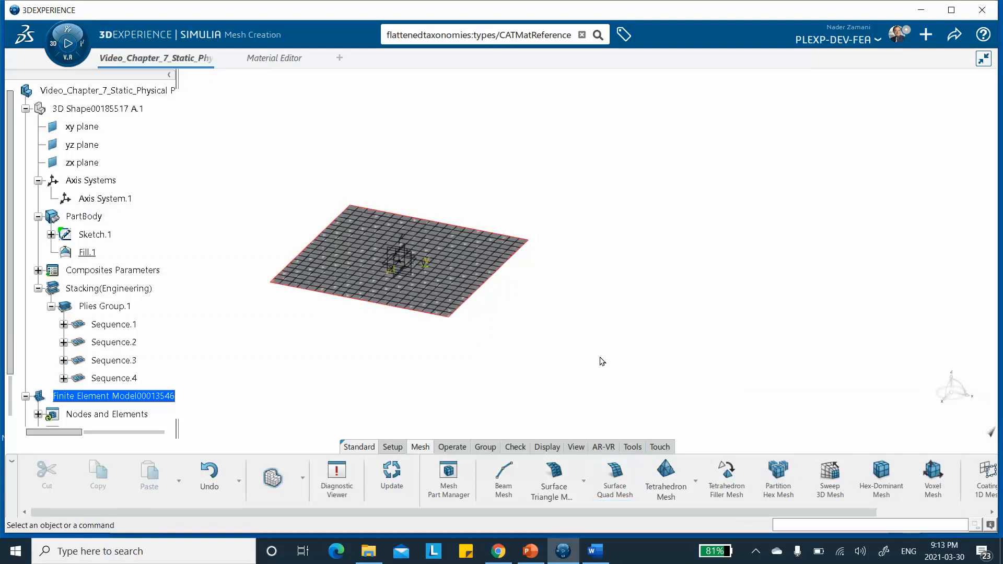
- Hide the FE model mesh through Visualization Management so only the plate surface is displayed
{"action": "left_click", "coordinate": [609, 285]}
{"action": "middle_click_drag", "start_coordinate": [591, 288], "coordinate": [617, 233]}
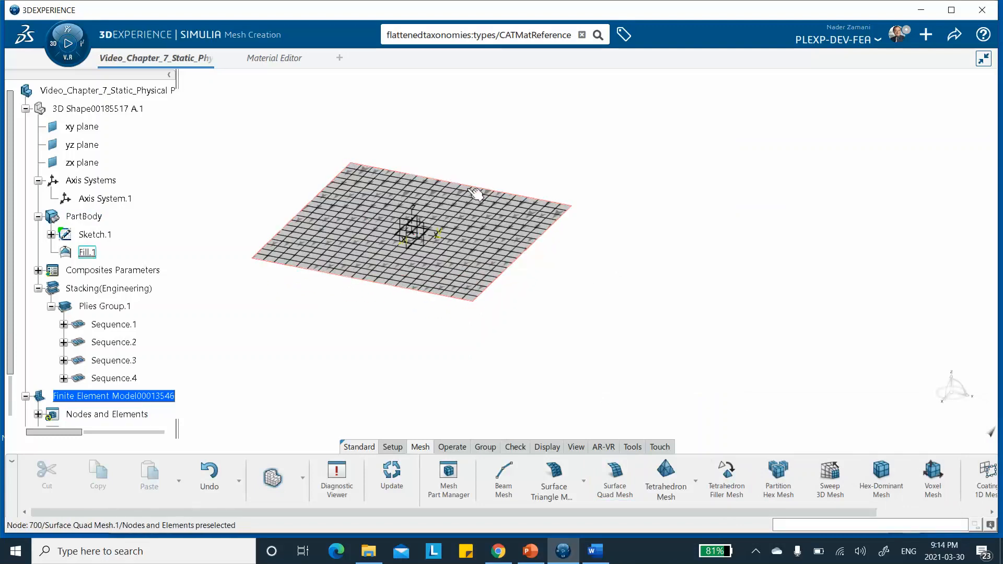
{"action": "right_click", "coordinate": [611, 146]}
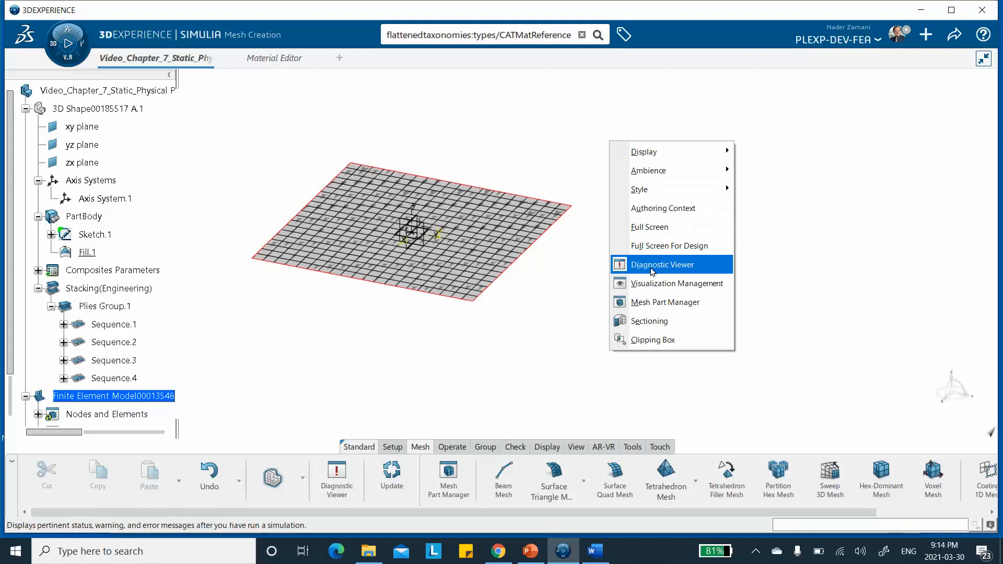
{"action": "left_click", "coordinate": [651, 286]}
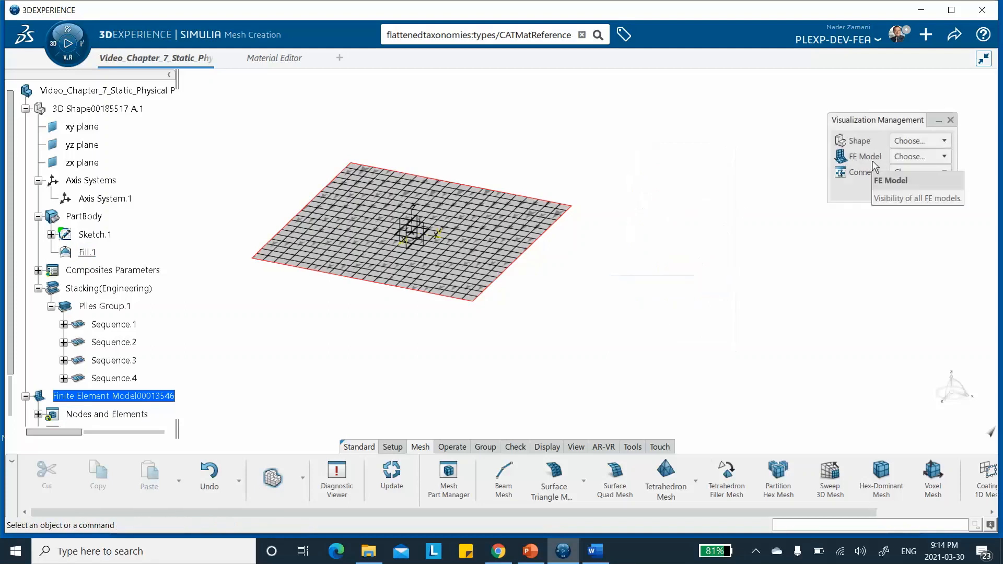
{"action": "left_click", "coordinate": [926, 158]}
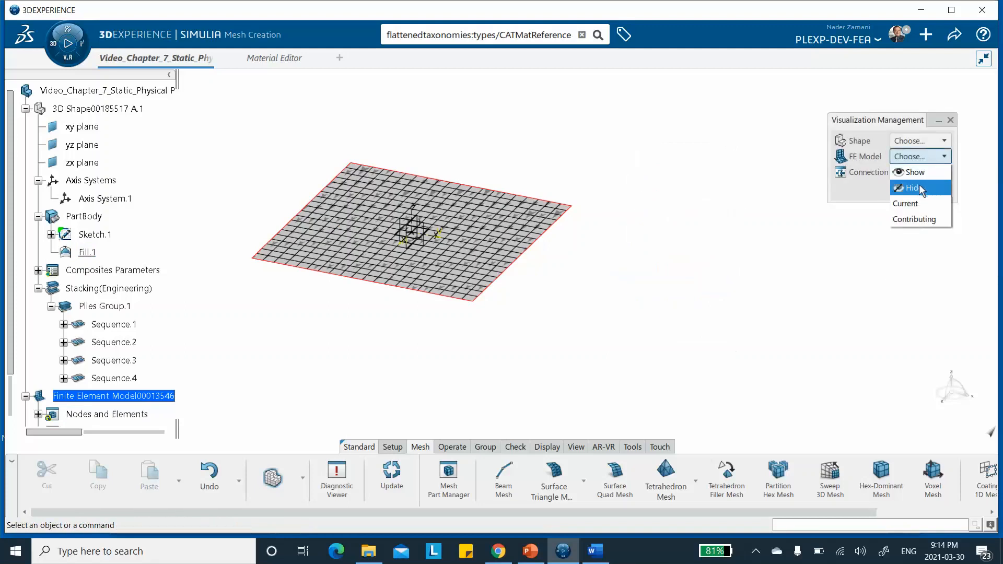
{"action": "left_click", "coordinate": [913, 188]}
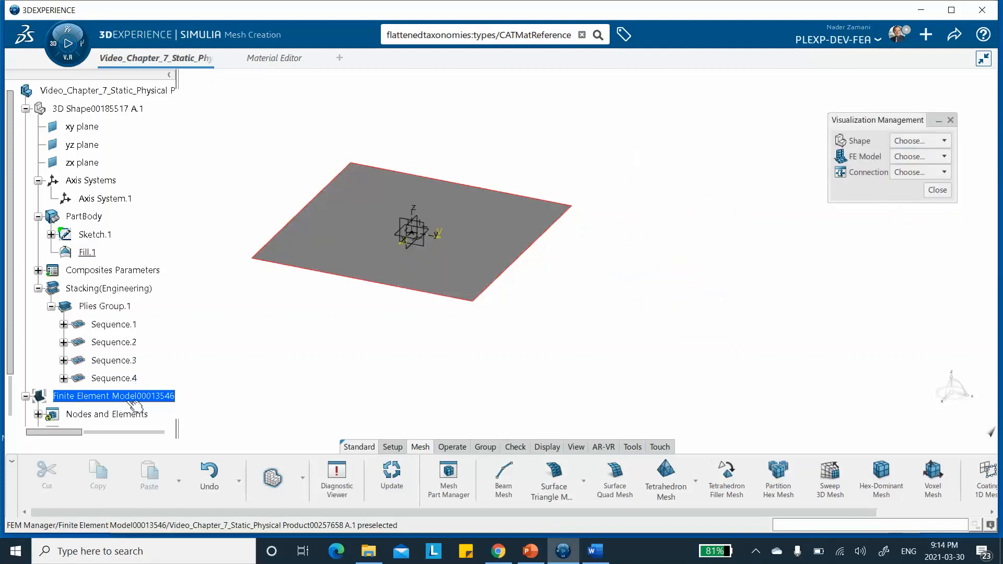
{"action": "left_click", "coordinate": [937, 190]}
{"action": "middle_click_drag", "start_coordinate": [633, 196], "coordinate": [613, 204]}
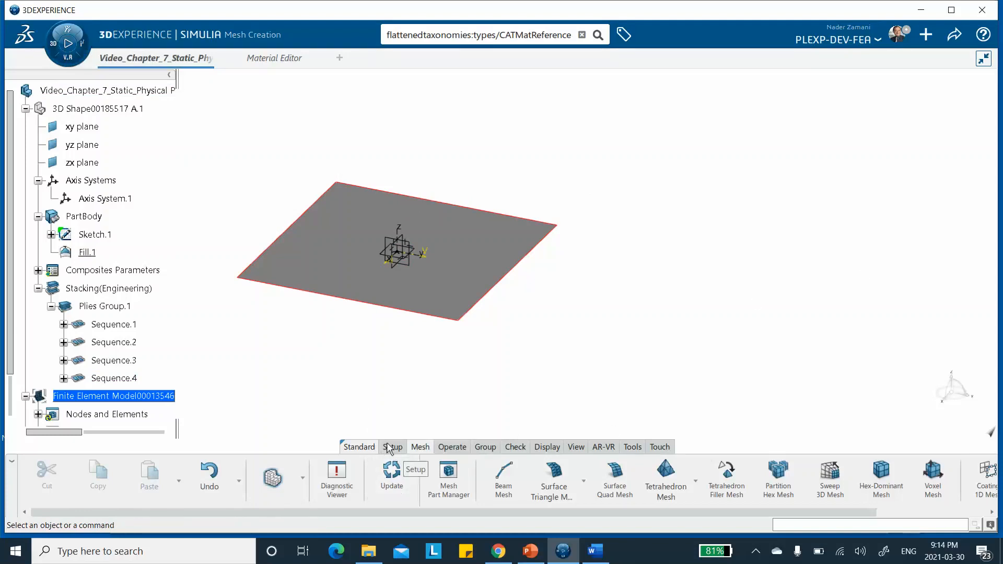
- Switch to Structural Model Creation and start a composite shell section with Fill.1 as support and Plies Group.1 as its composites ply selection
{"action": "left_click", "coordinate": [302, 479]}
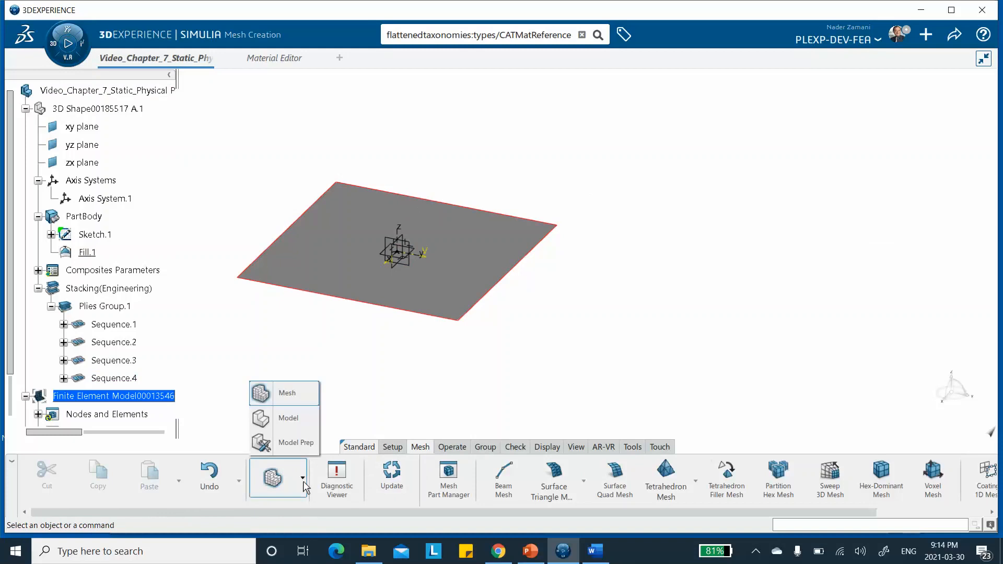
{"action": "left_click", "coordinate": [296, 418]}
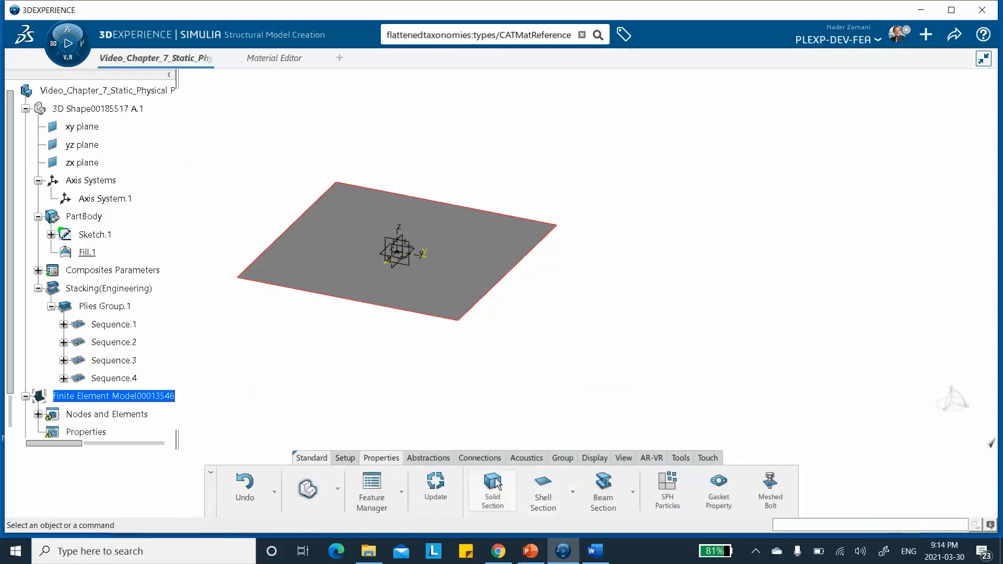
{"action": "left_click", "coordinate": [572, 491]}
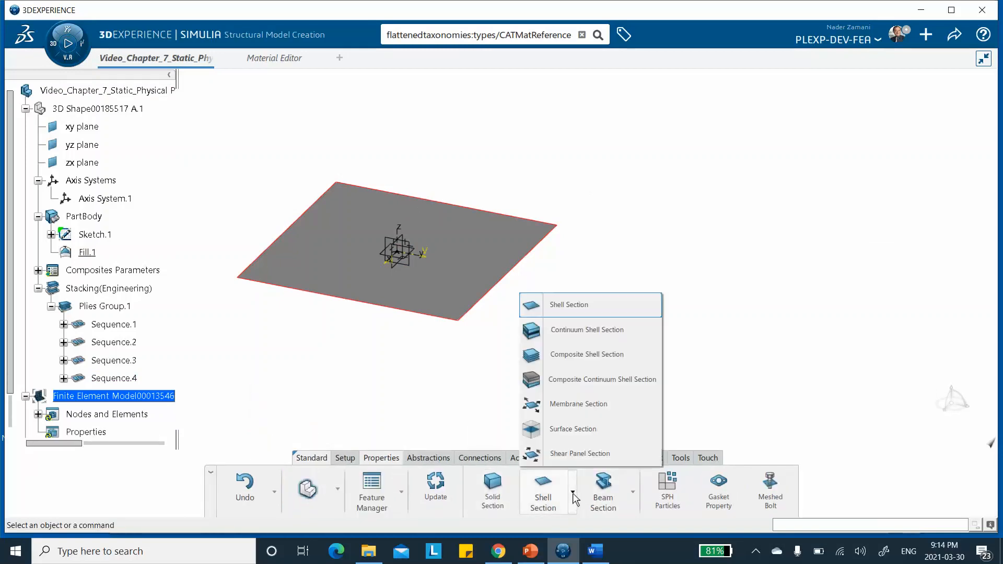
{"action": "left_click", "coordinate": [574, 358]}
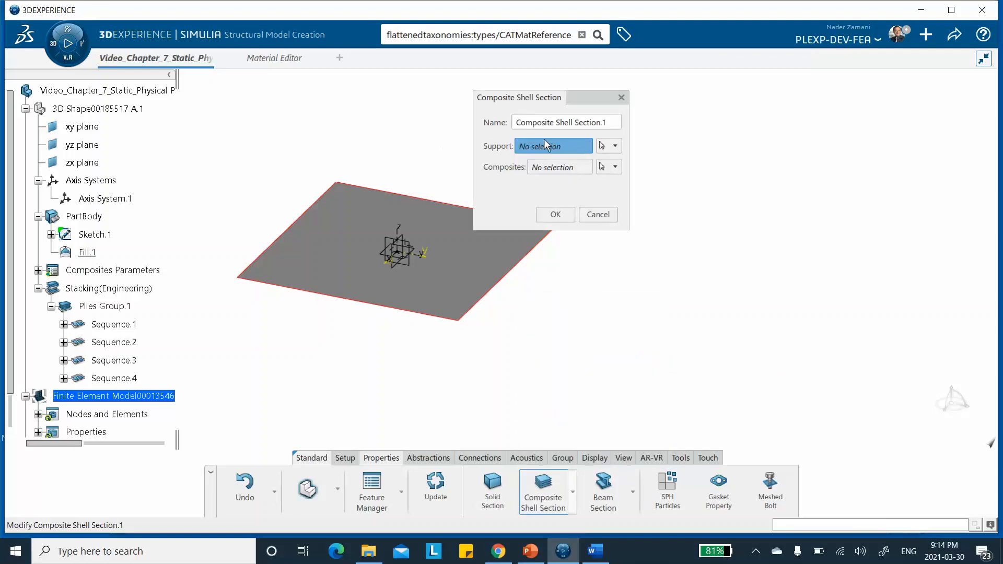
{"action": "left_click", "coordinate": [351, 245]}
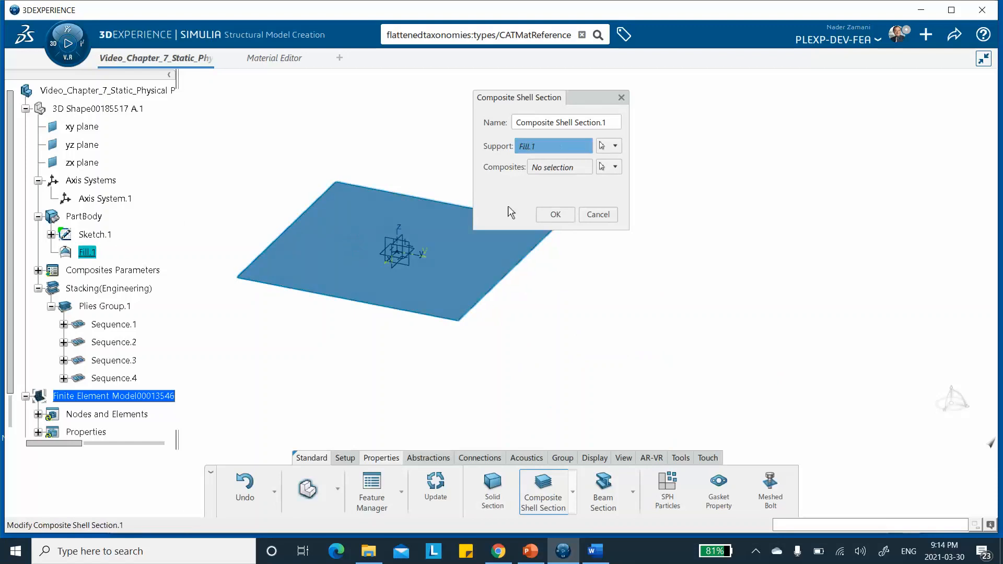
{"action": "left_click", "coordinate": [616, 167]}
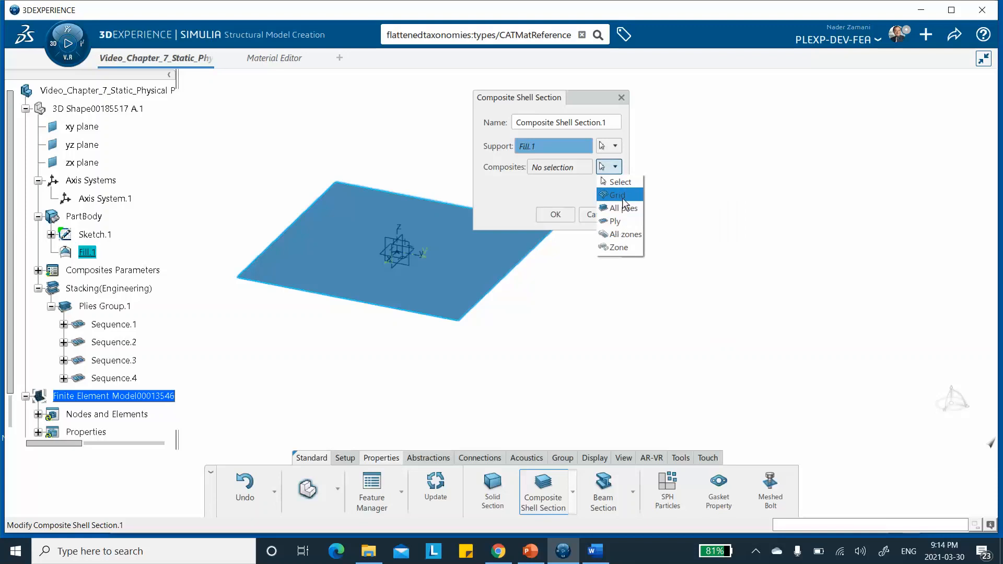
{"action": "left_click", "coordinate": [620, 222]}
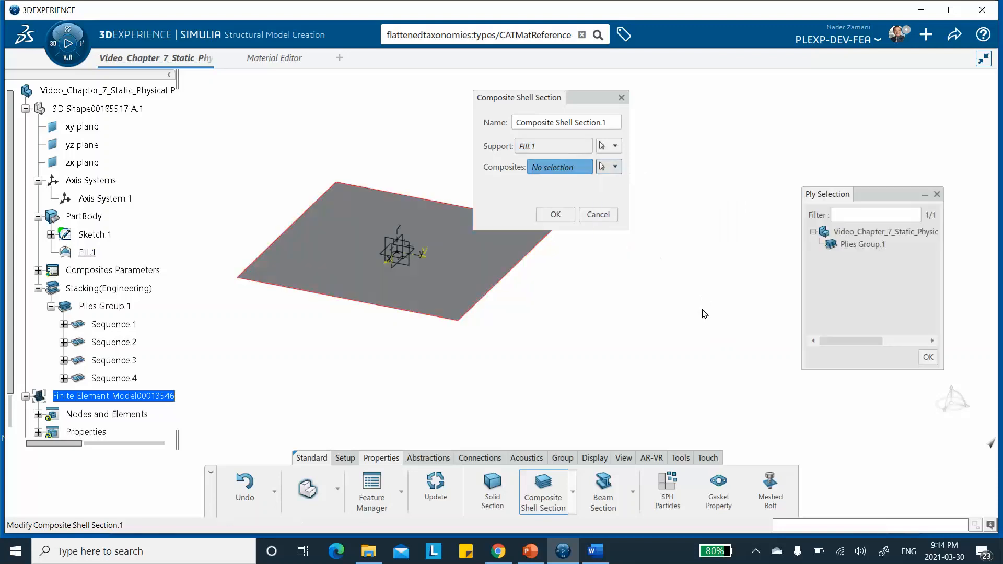
{"action": "left_click", "coordinate": [869, 245]}
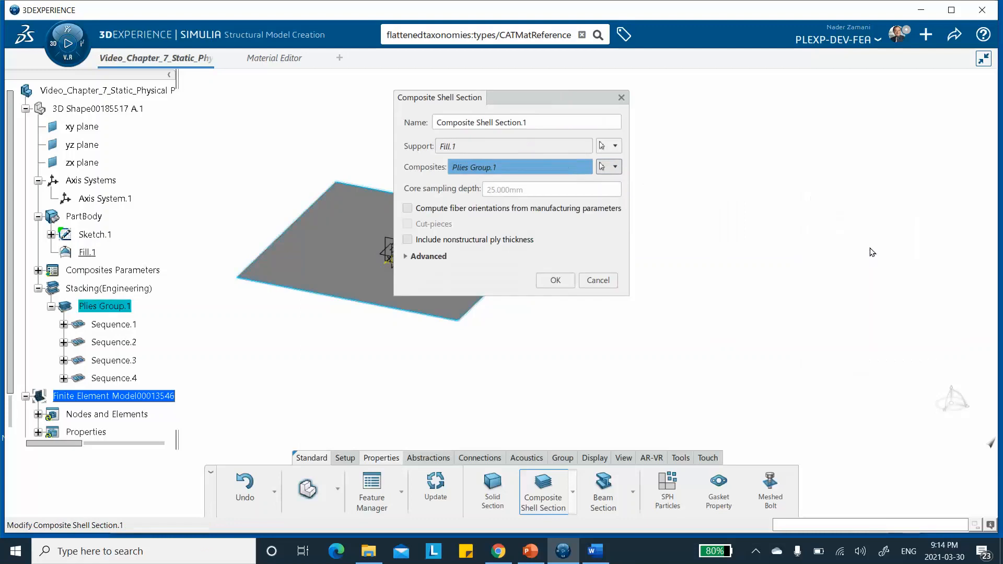
- Set the section's offset definition to None, check the layup's reference surface on slide 2 in PowerPoint, and accept the composite shell section
{"action": "left_click", "coordinate": [405, 257]}
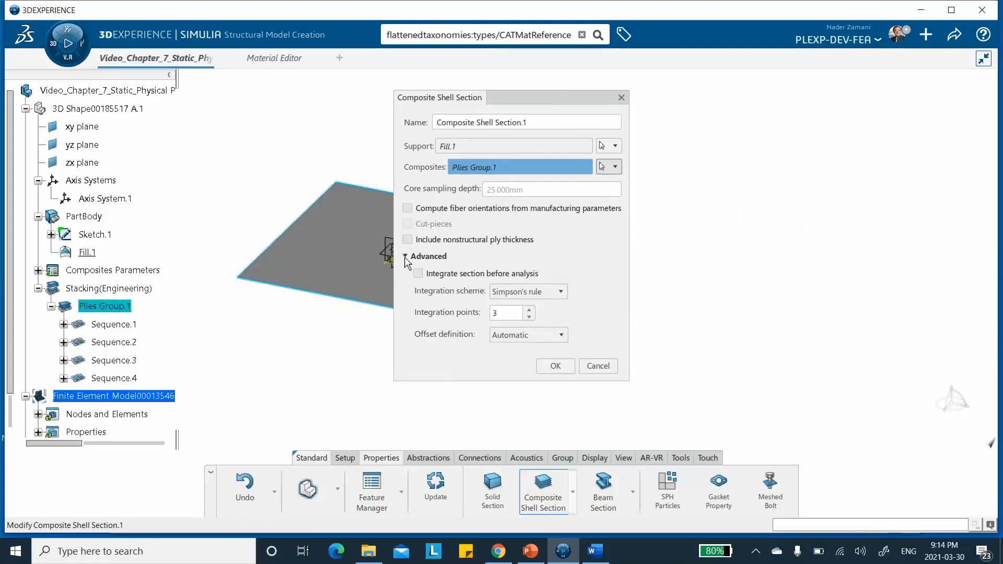
{"action": "left_click", "coordinate": [562, 335]}
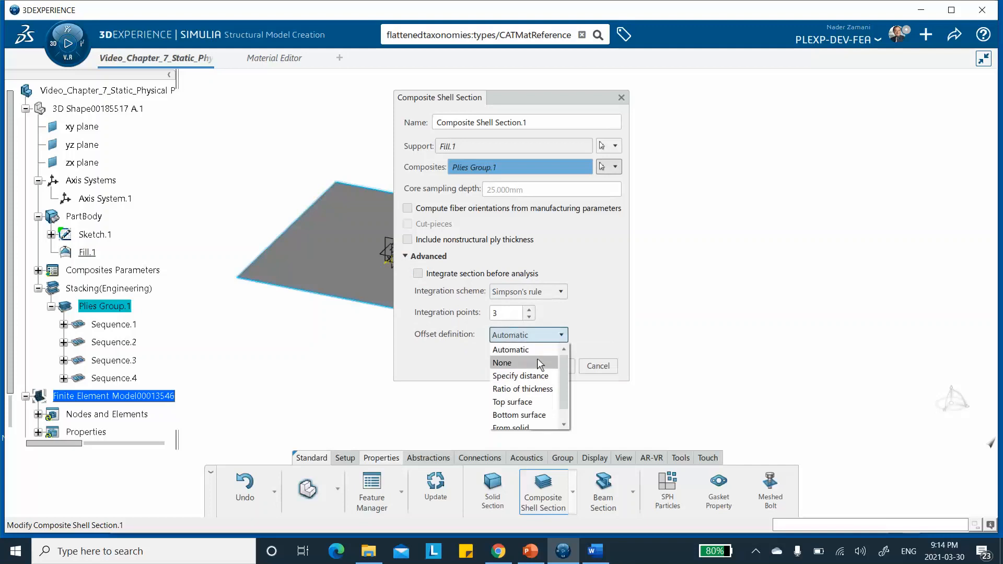
{"action": "left_click", "coordinate": [522, 364]}
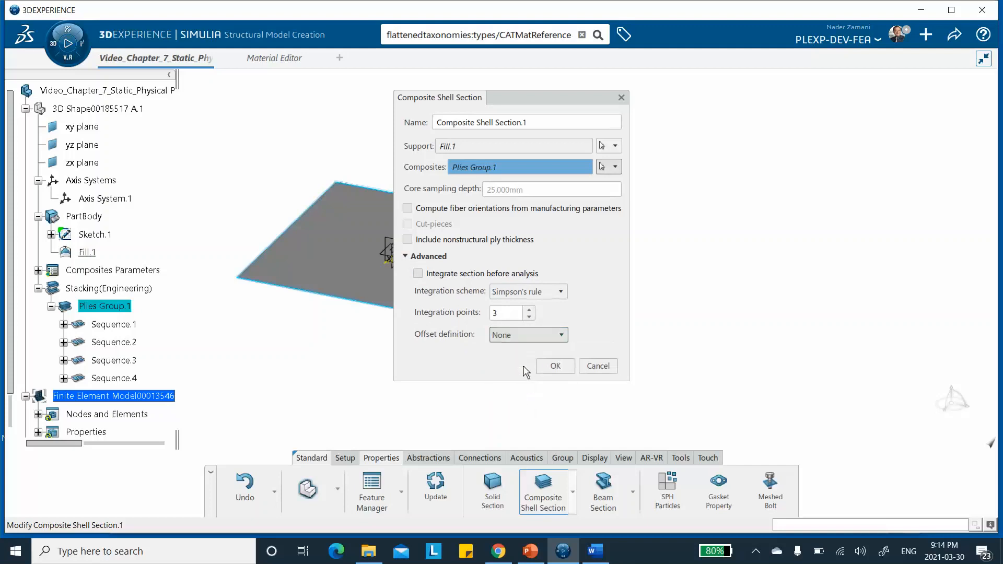
{"action": "left_click", "coordinate": [531, 551]}
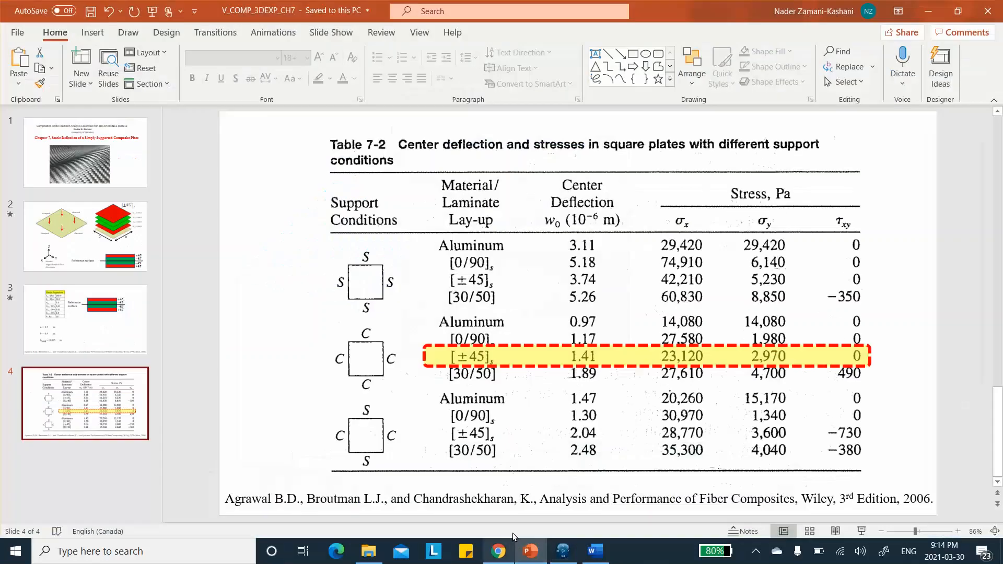
{"action": "left_click", "coordinate": [108, 252]}
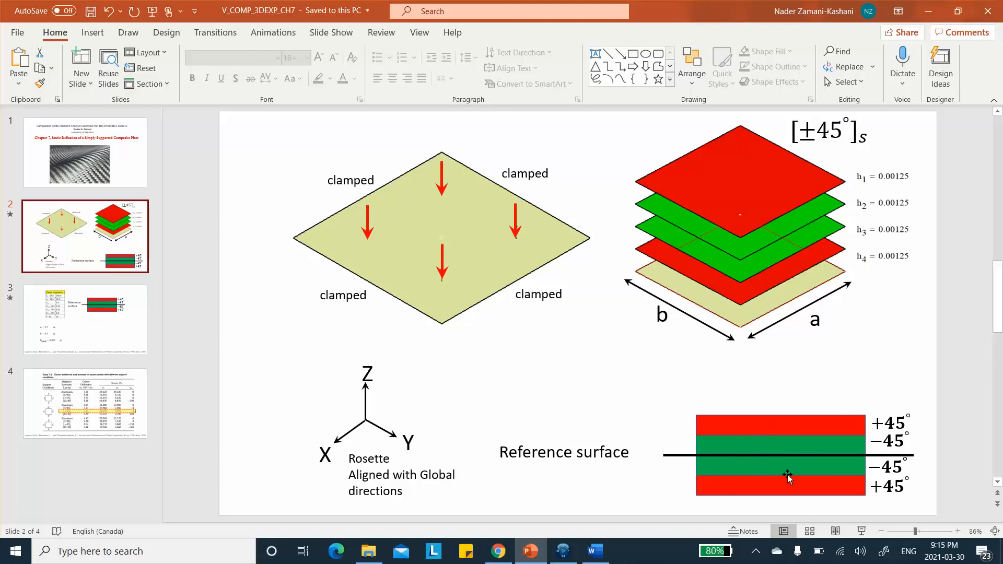
{"action": "left_click", "coordinate": [924, 10]}
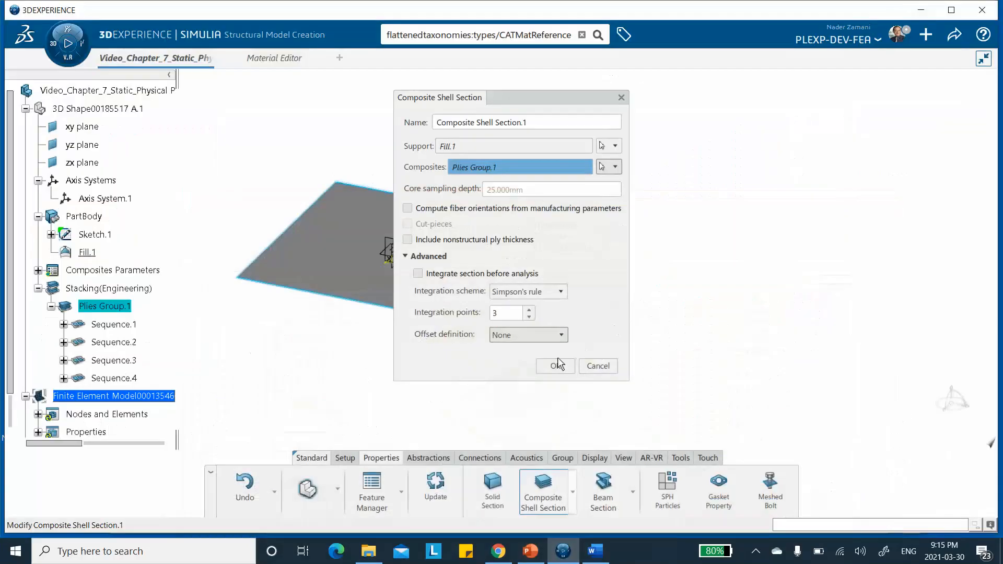
{"action": "left_click", "coordinate": [554, 366]}
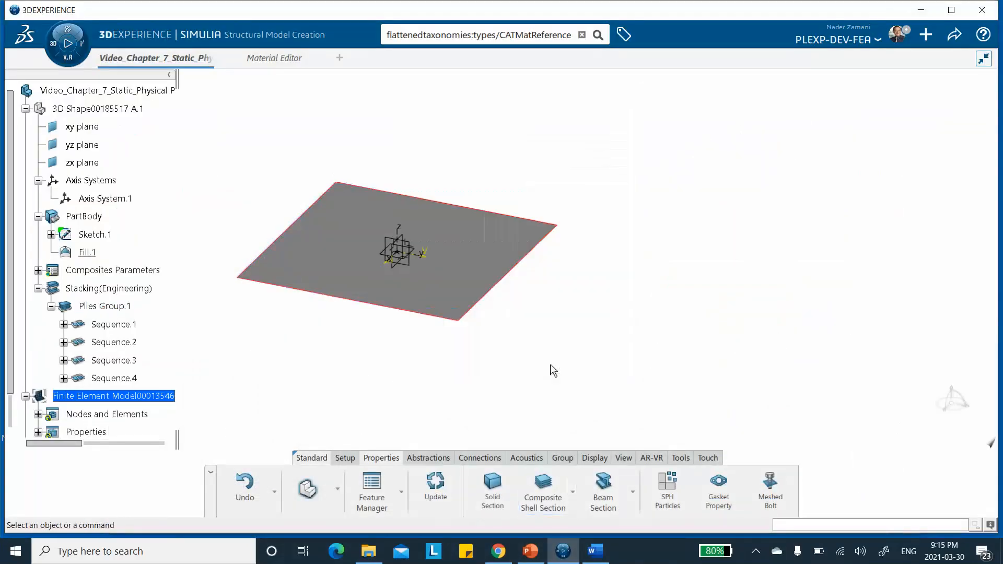
- Save the model, switch to Structural Scenario Creation and initialize the simulation with a Structural analysis case
{"action": "left_click", "coordinate": [954, 35]}
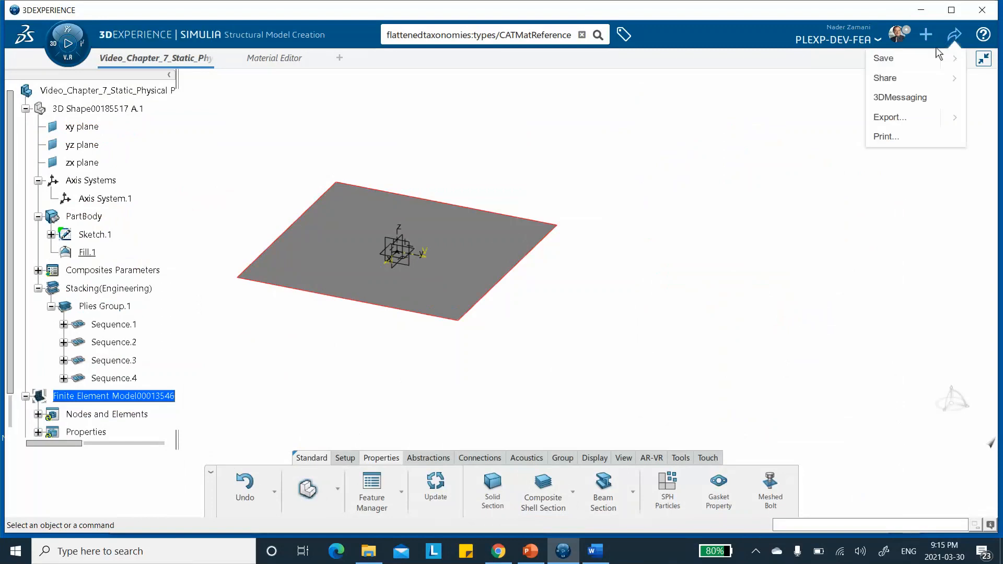
{"action": "left_click", "coordinate": [883, 58]}
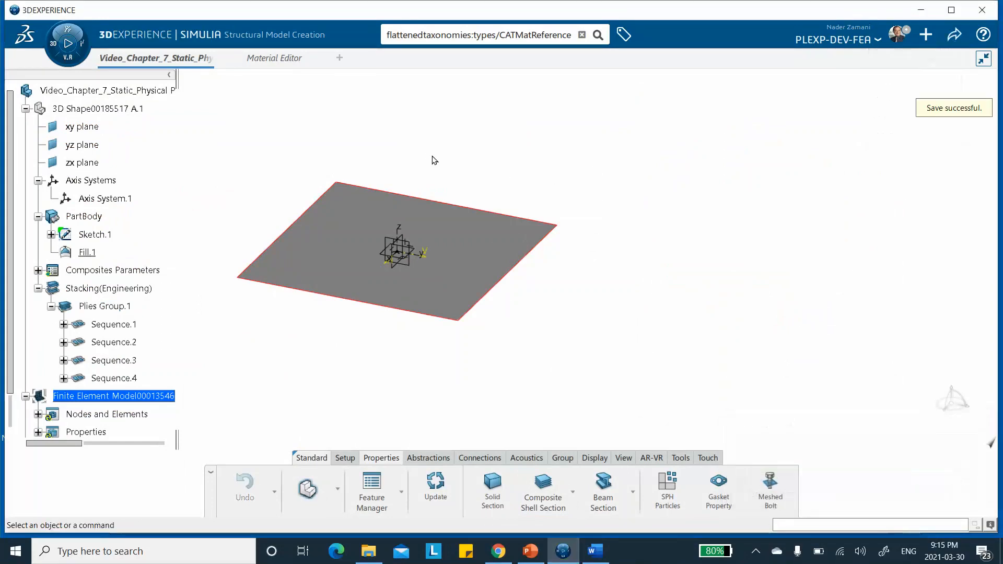
{"action": "left_click", "coordinate": [59, 55]}
{"action": "scroll", "coordinate": [232, 385], "scroll_direction": "down", "scroll_amount": 3}
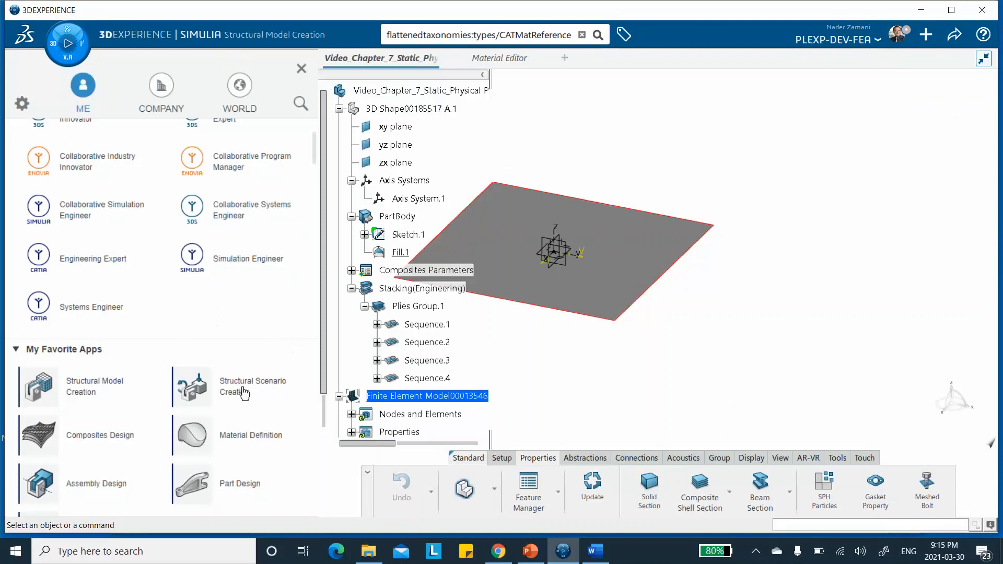
{"action": "left_click", "coordinate": [246, 393]}
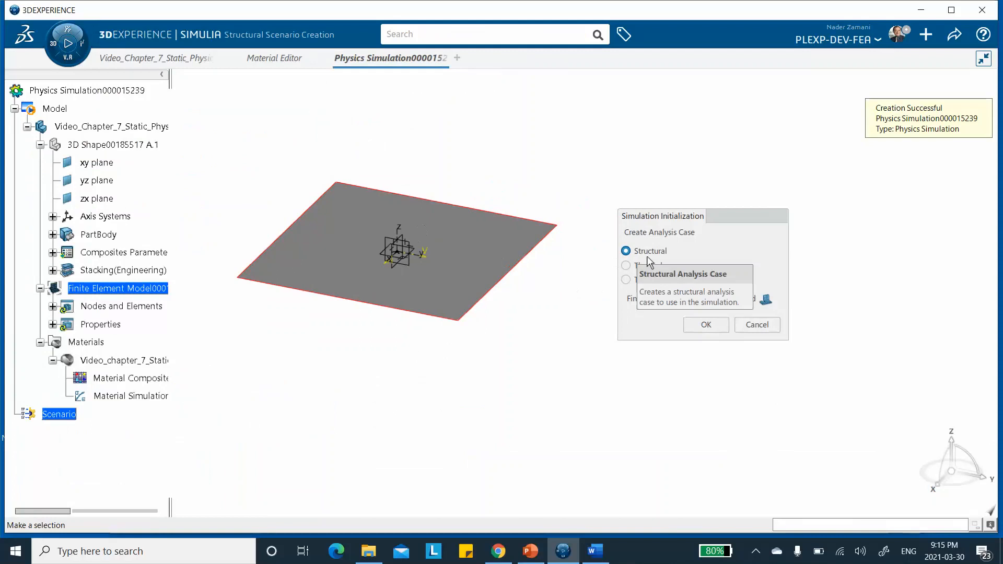
{"action": "left_click", "coordinate": [706, 324]}
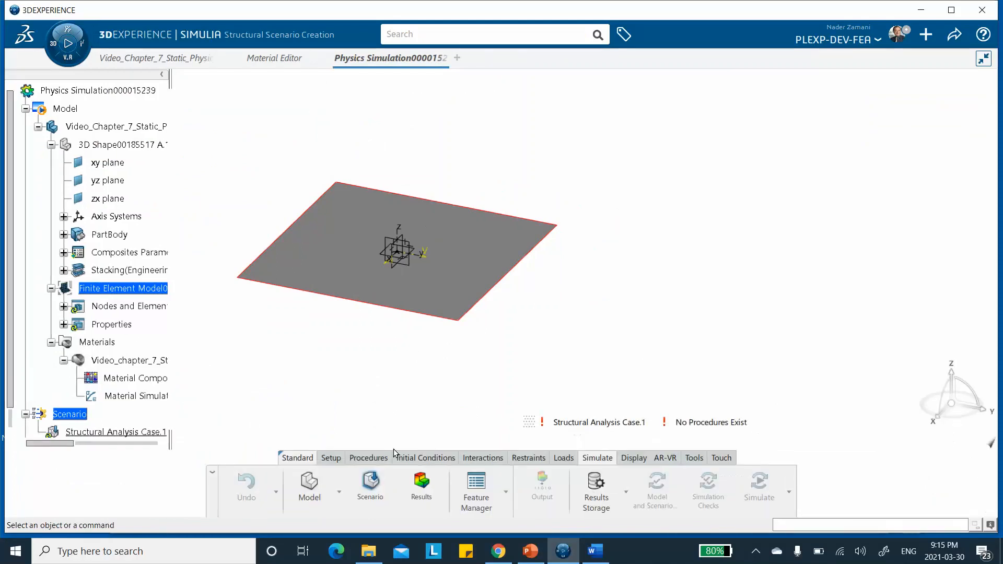
- Assign the existing 3D finite element model to the structural analysis case
{"action": "left_click", "coordinate": [330, 458]}
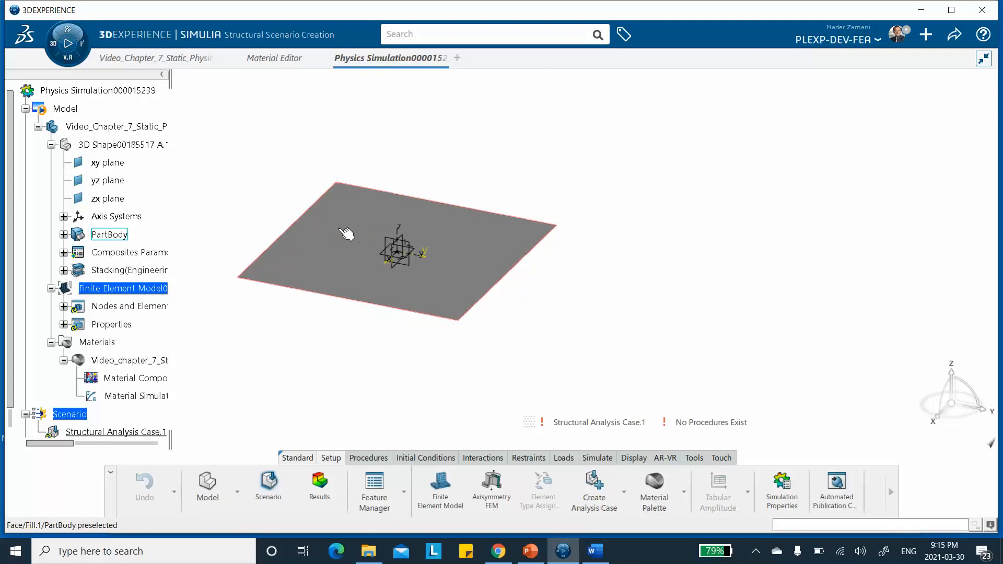
{"action": "left_click", "coordinate": [443, 489]}
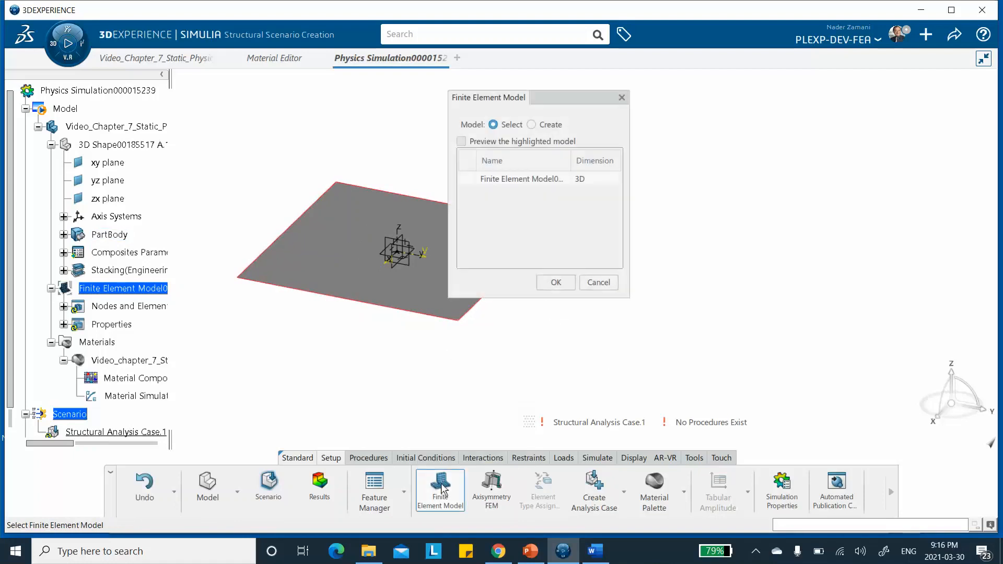
{"action": "left_click", "coordinate": [526, 180]}
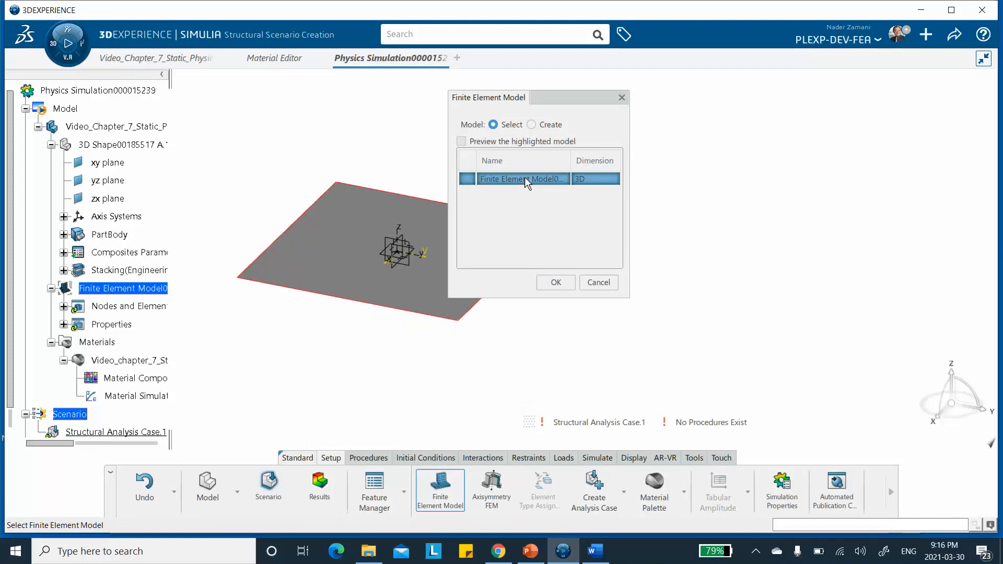
{"action": "left_click", "coordinate": [559, 285]}
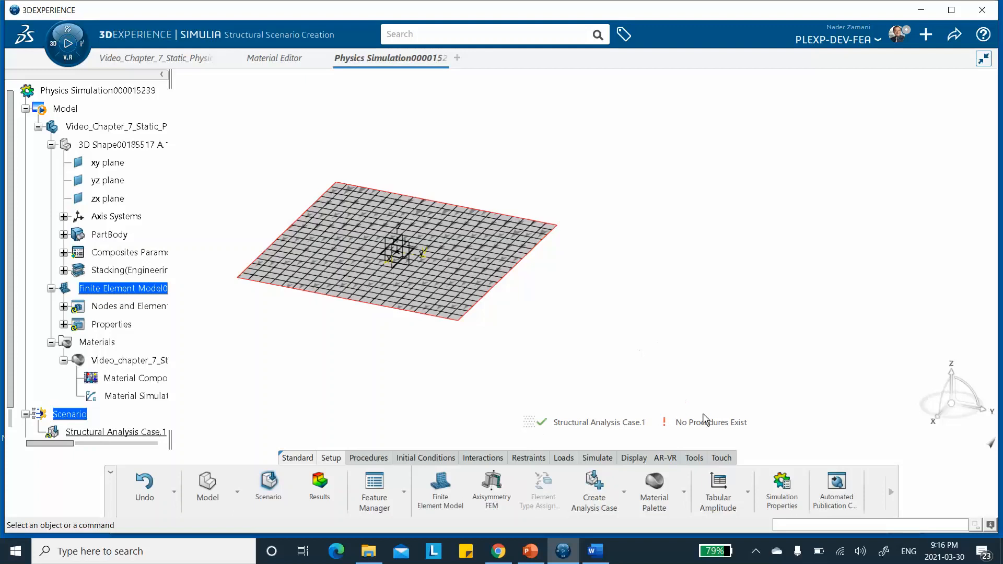
- Add a static step with default incrementation and geometric nonlinearity excluded
{"action": "left_click", "coordinate": [368, 459]}
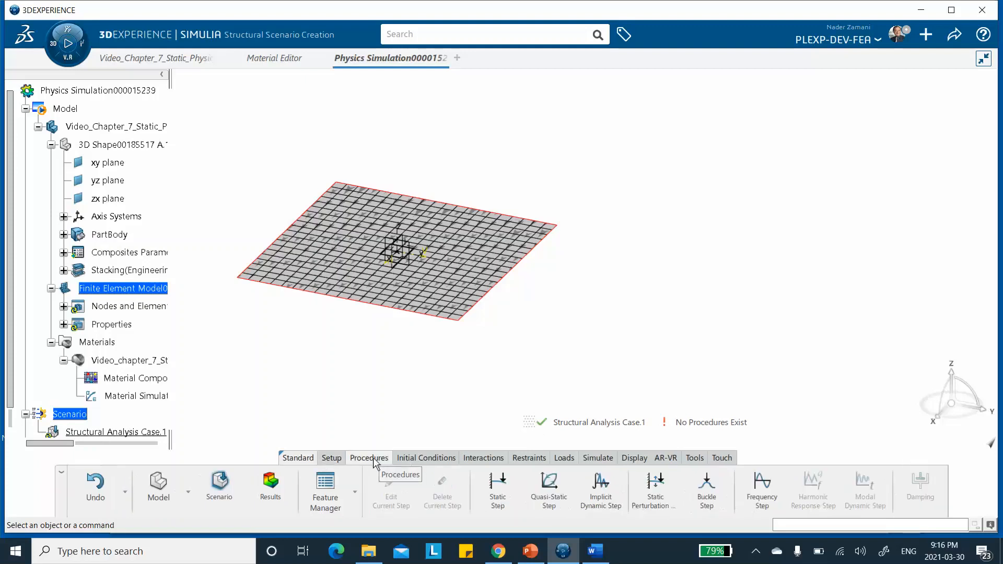
{"action": "left_click", "coordinate": [499, 489]}
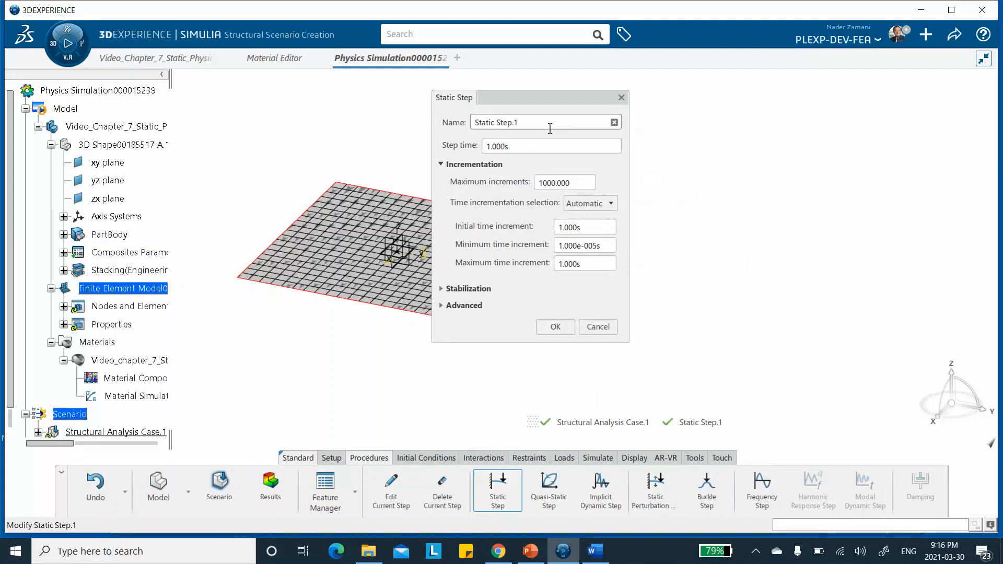
{"action": "left_click", "coordinate": [441, 309]}
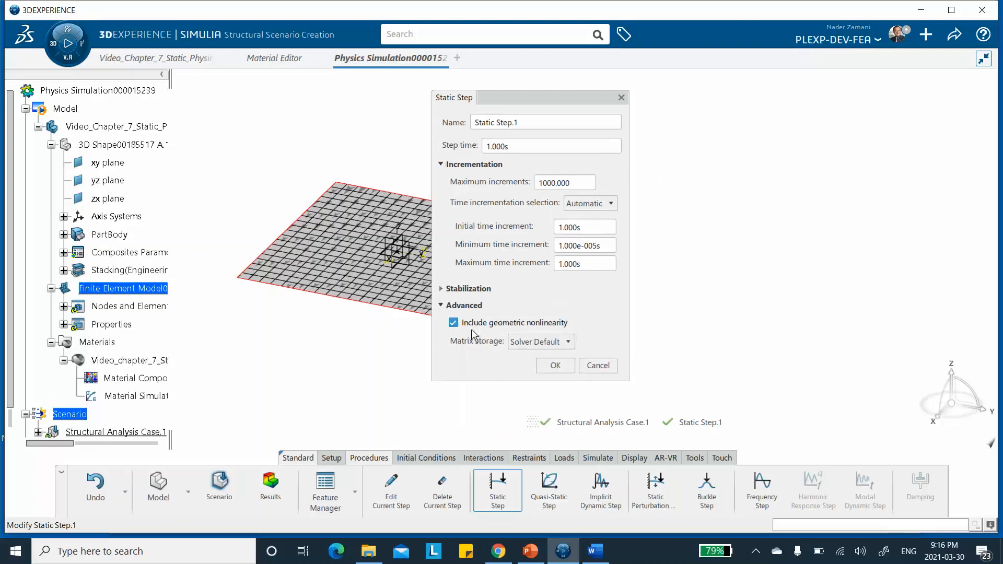
{"action": "left_click", "coordinate": [454, 323]}
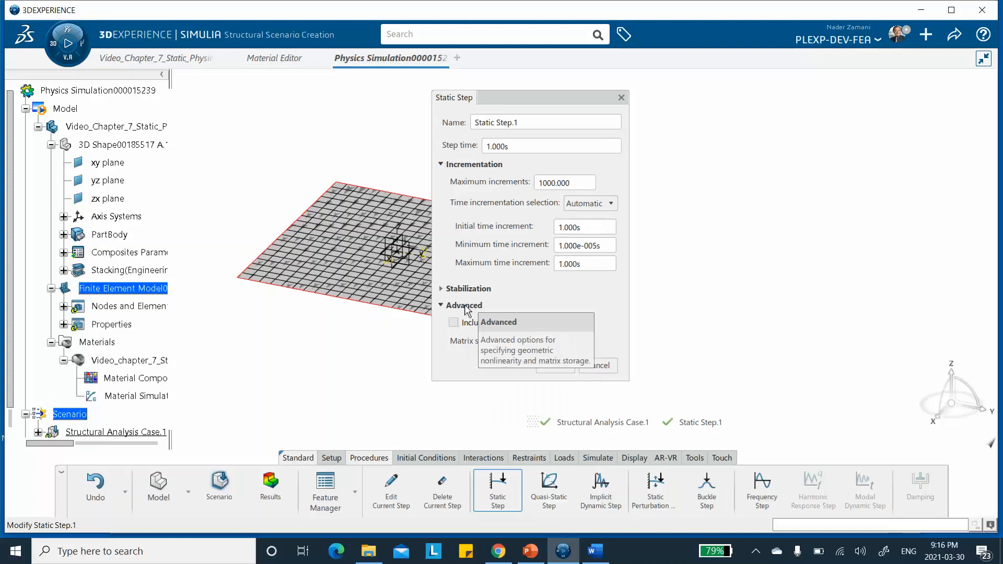
{"action": "left_click", "coordinate": [557, 365]}
- Hide the plate's Sketch.1, the Stacking (Engineering) group and the Composites Parameters from the model display
{"action": "middle_click_drag", "start_coordinate": [613, 289], "coordinate": [649, 277]}
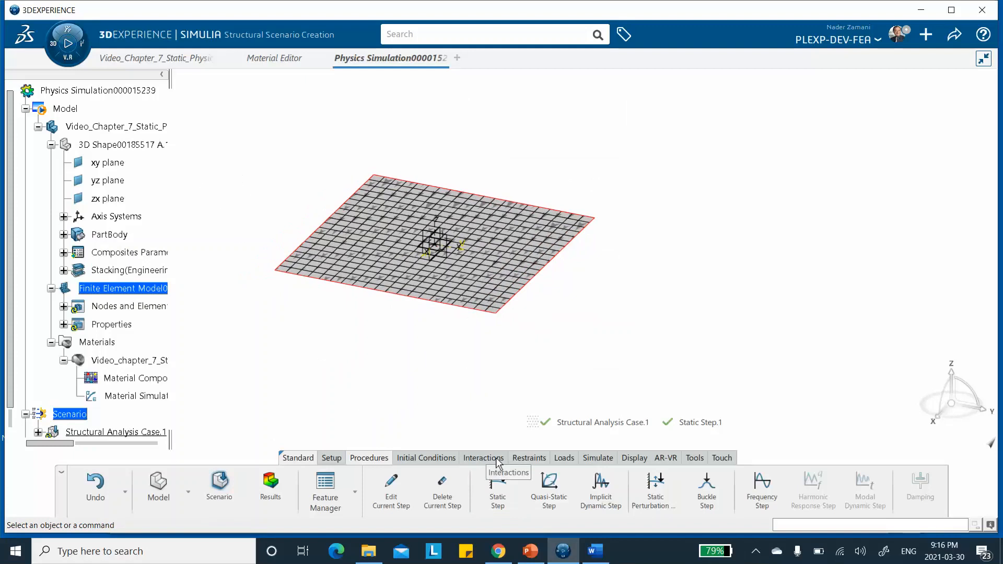
{"action": "left_click", "coordinate": [562, 458]}
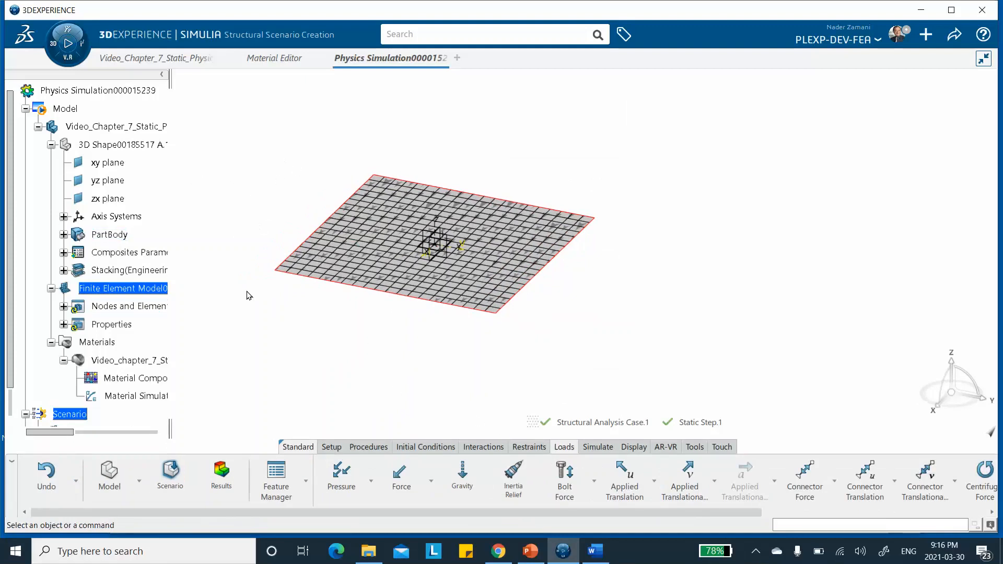
{"action": "left_click", "coordinate": [523, 448]}
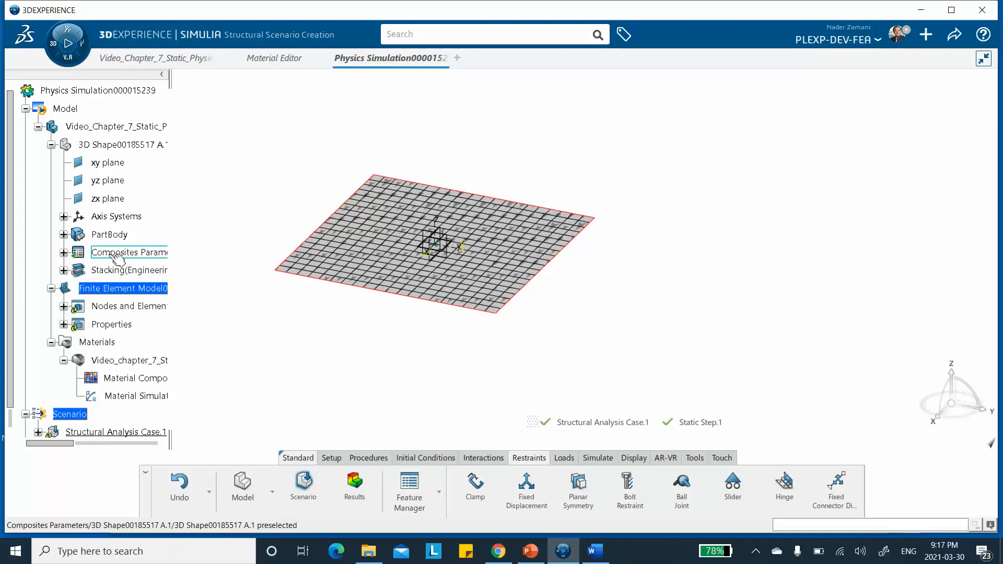
{"action": "left_click", "coordinate": [64, 235]}
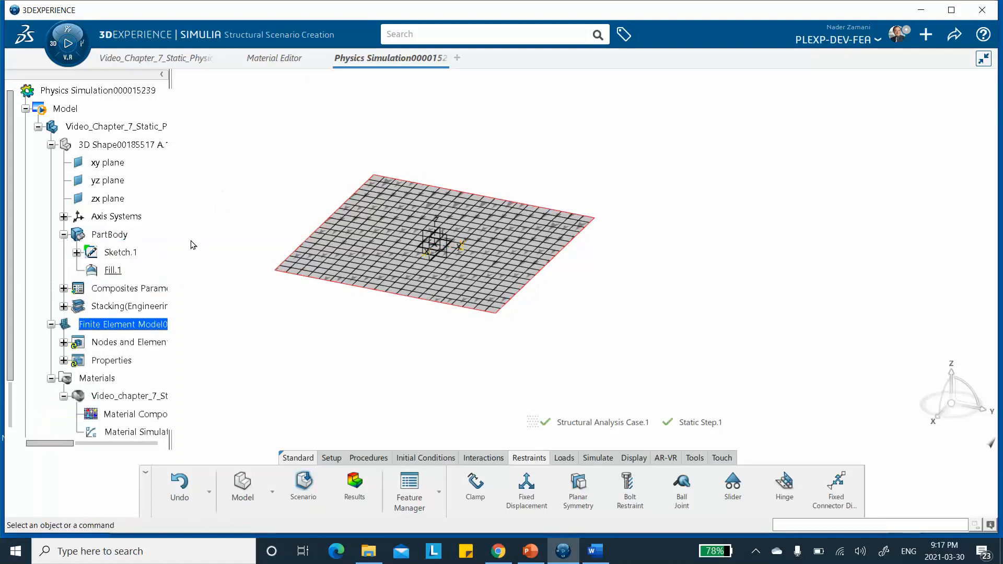
{"action": "right_click", "coordinate": [119, 253]}
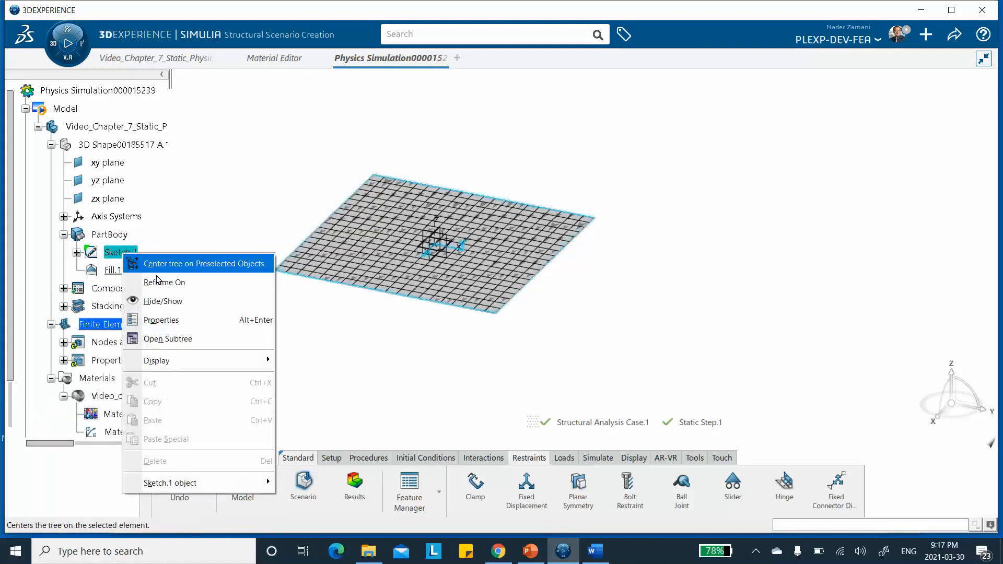
{"action": "left_click", "coordinate": [170, 302]}
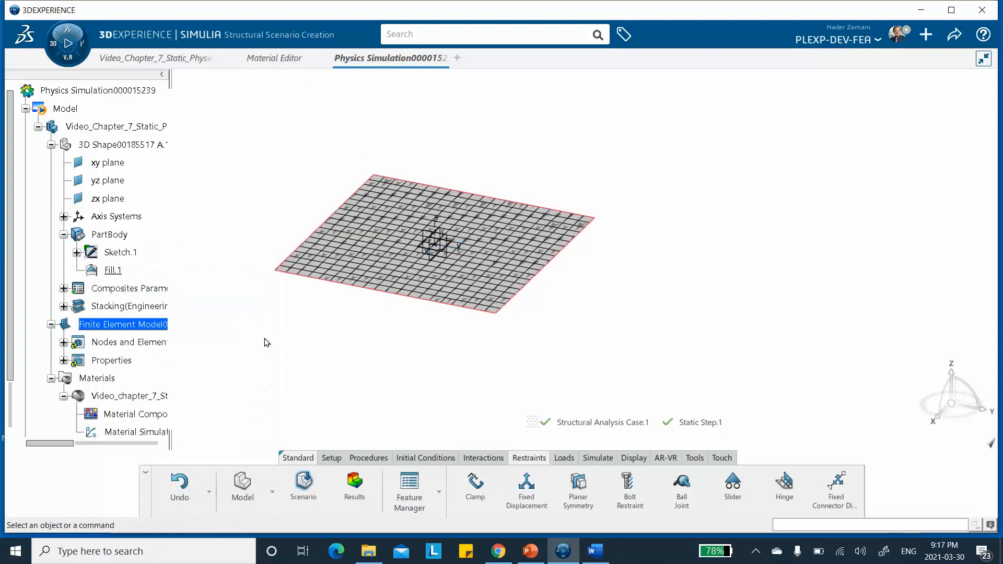
{"action": "right_click", "coordinate": [166, 308]}
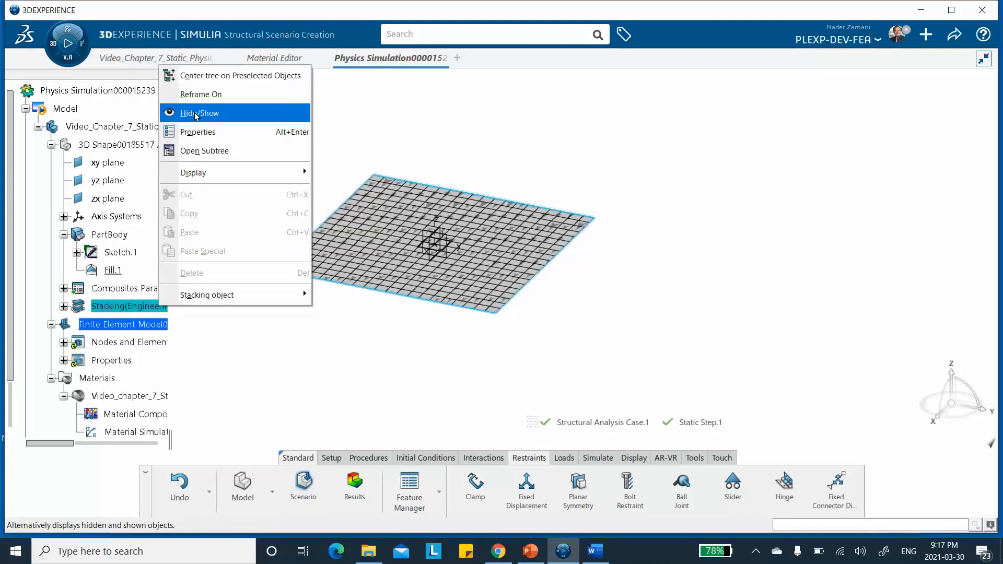
{"action": "left_click", "coordinate": [227, 123]}
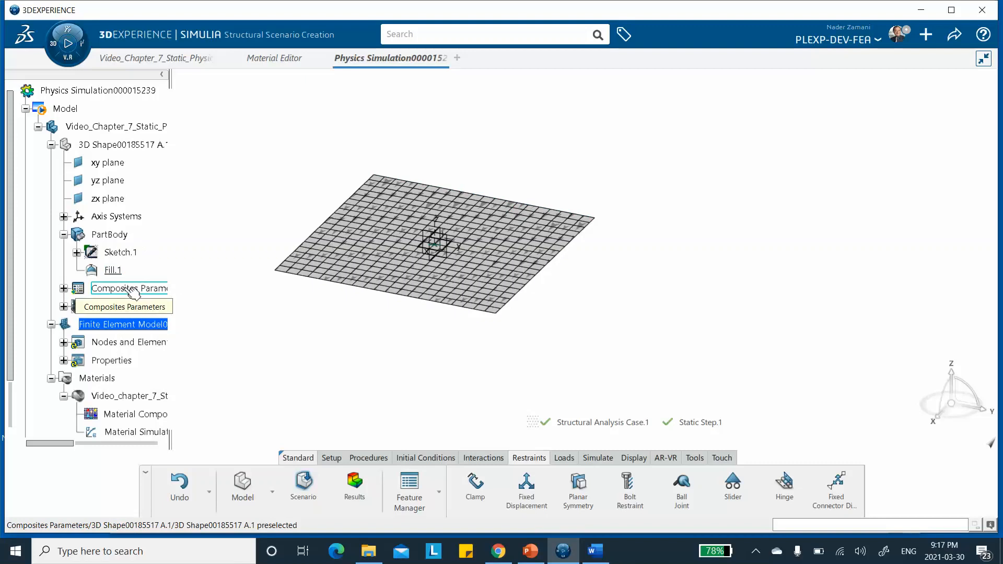
{"action": "right_click", "coordinate": [133, 292]}
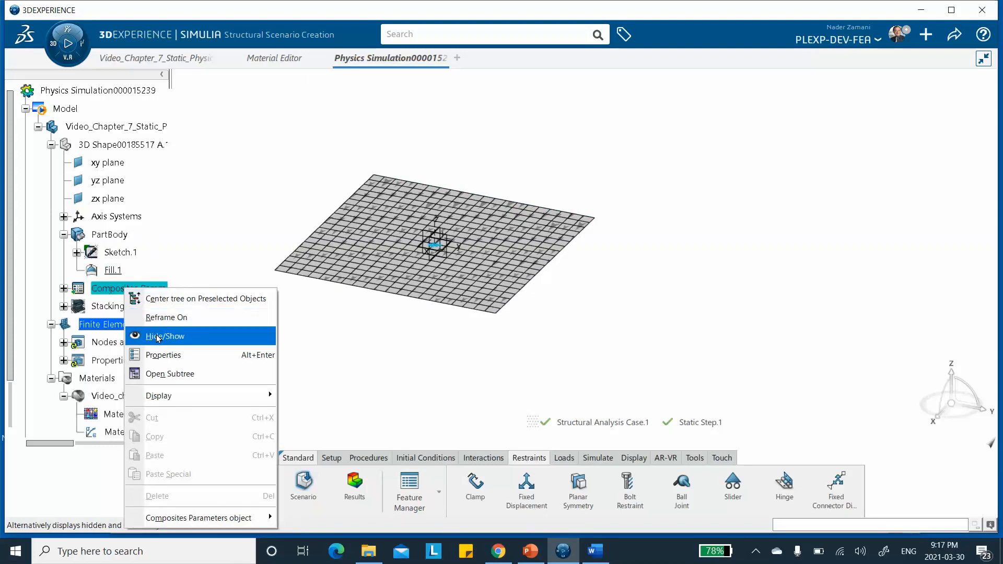
{"action": "left_click", "coordinate": [178, 336]}
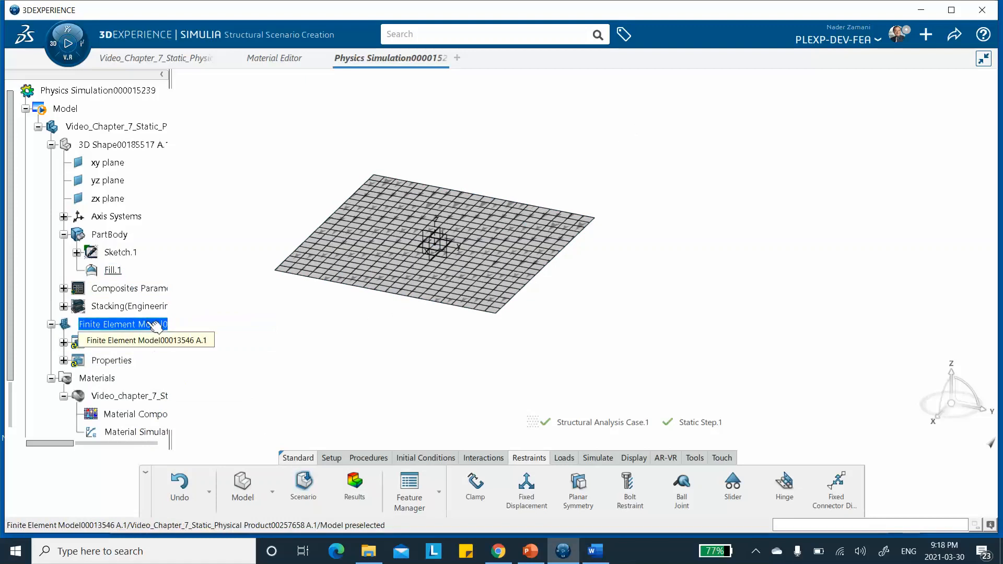
- Hide the FE Model through Visualization Management so that only the plate geometry is displayed
{"action": "right_click", "coordinate": [629, 129]}
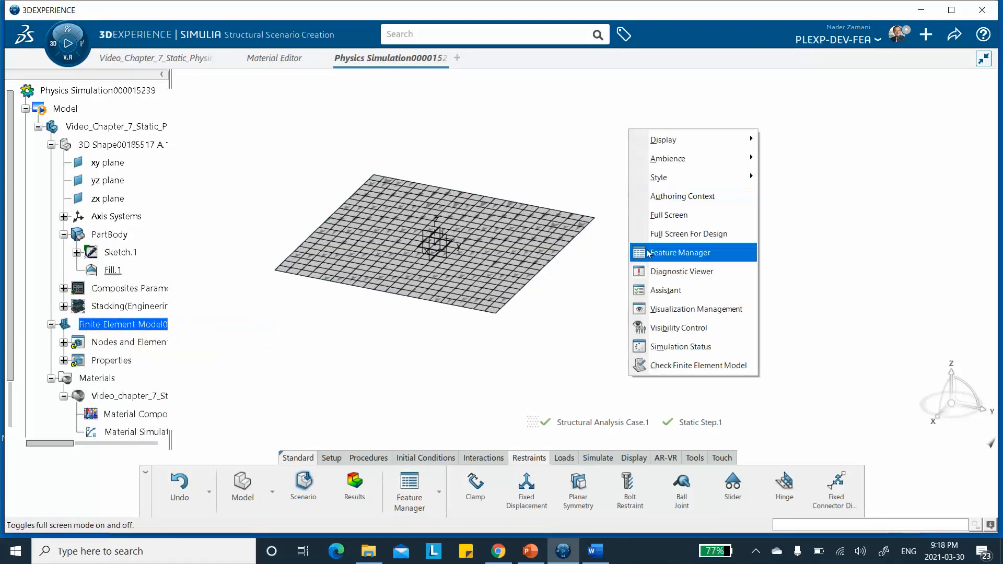
{"action": "left_click", "coordinate": [662, 312]}
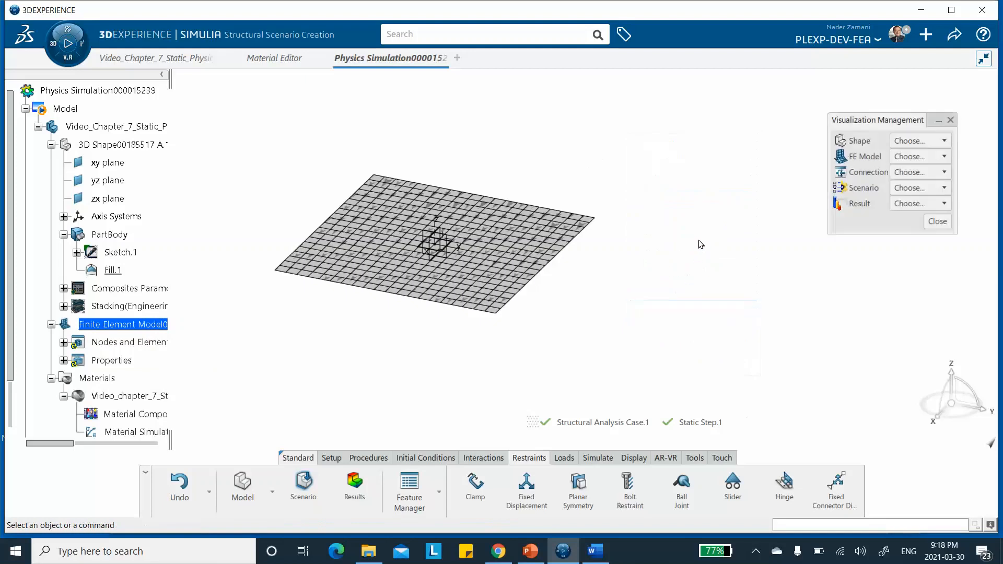
{"action": "left_click", "coordinate": [916, 157]}
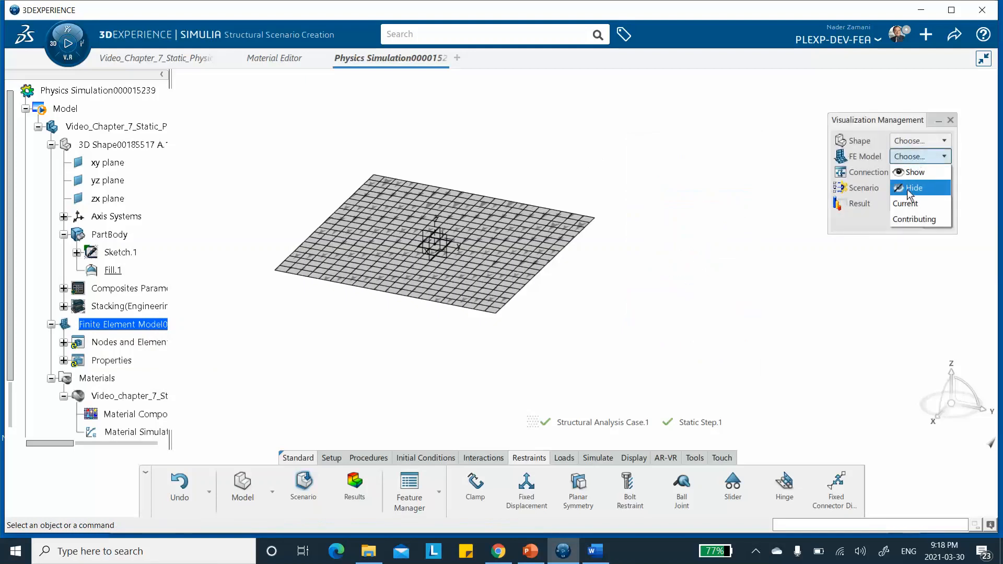
{"action": "left_click", "coordinate": [911, 189]}
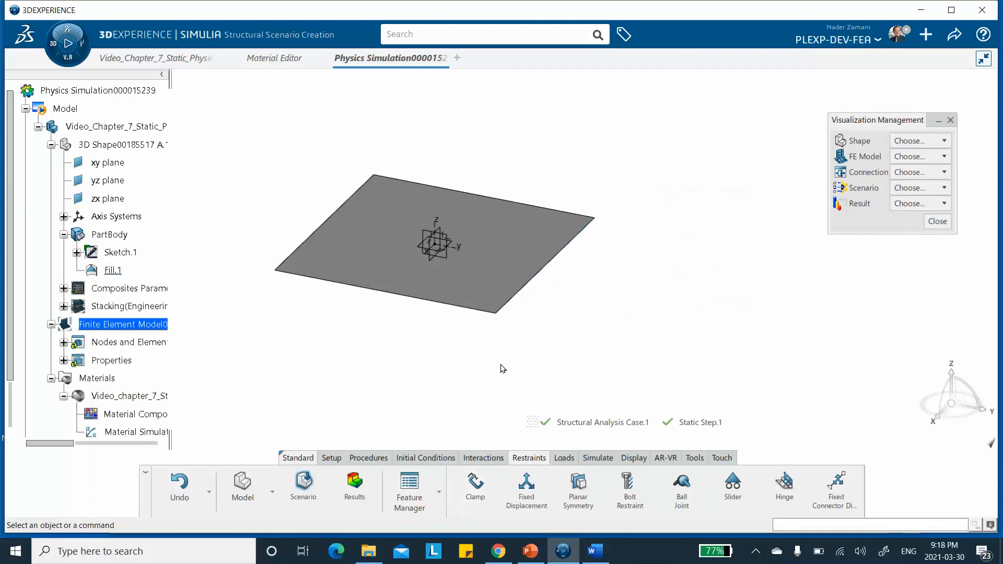
- Apply a clamp restraint to all four outer edges of the plate
{"action": "left_click", "coordinate": [475, 483]}
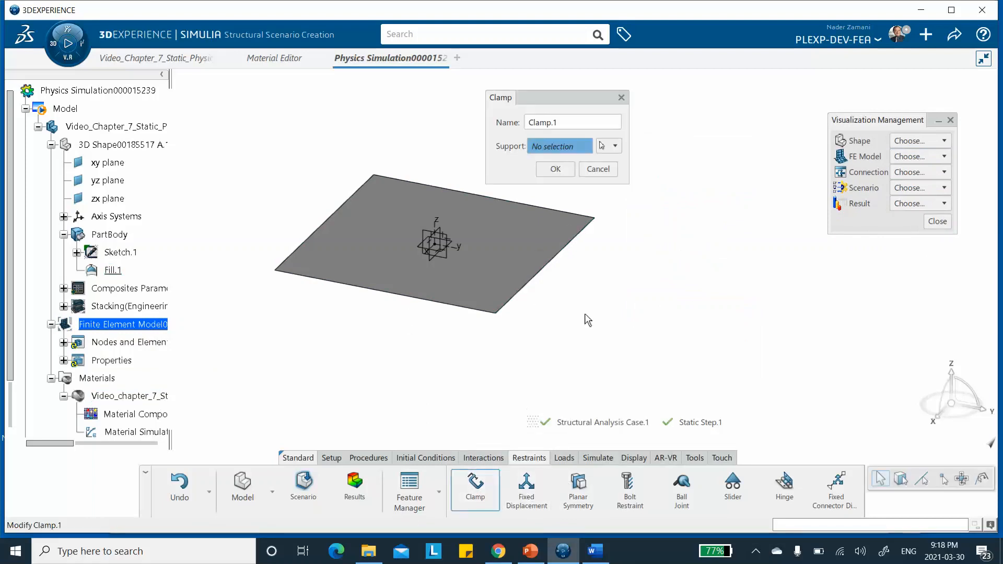
{"action": "left_click", "coordinate": [547, 264]}
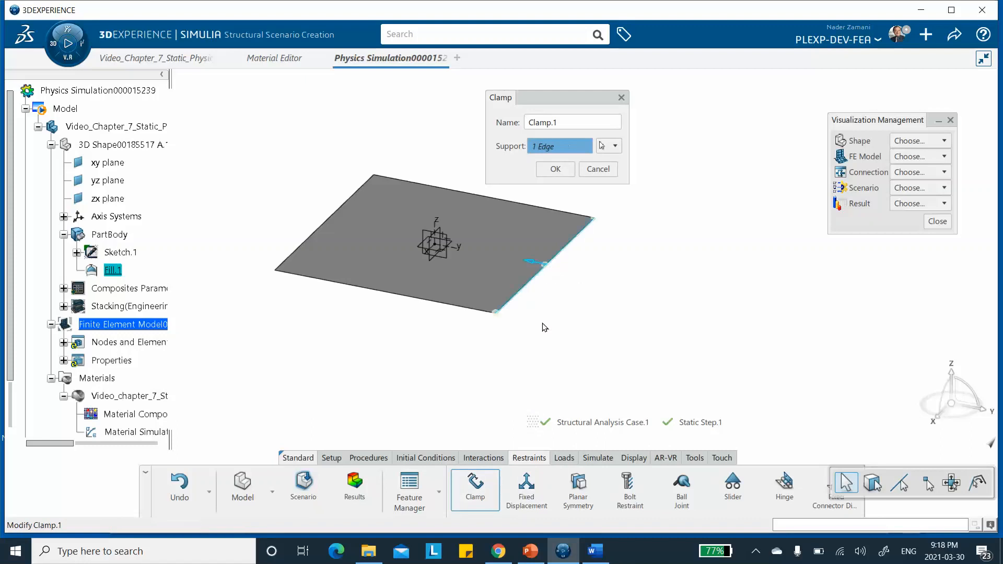
{"action": "left_click", "coordinate": [450, 190]}
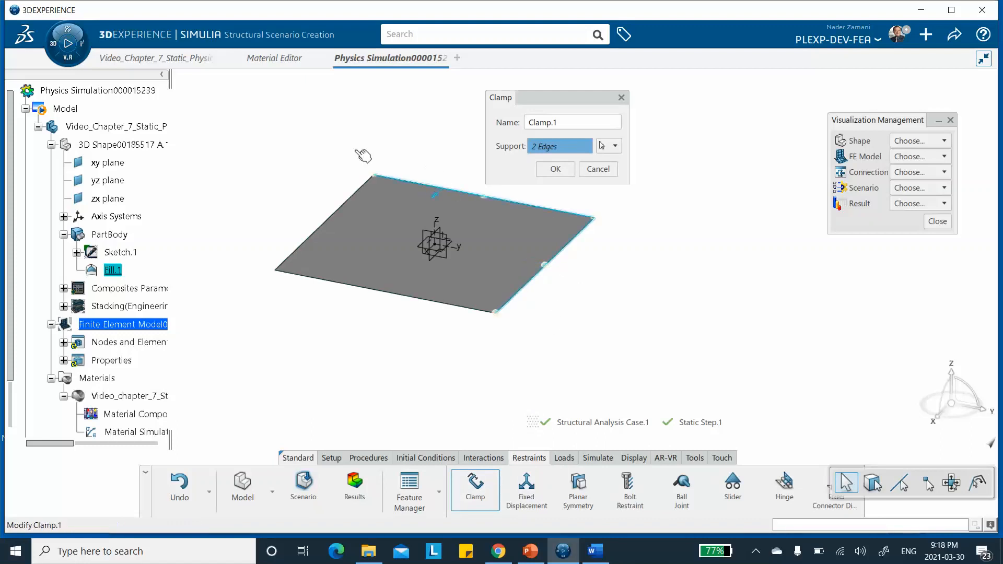
{"action": "left_click", "coordinate": [327, 224]}
{"action": "left_click", "coordinate": [386, 290]}
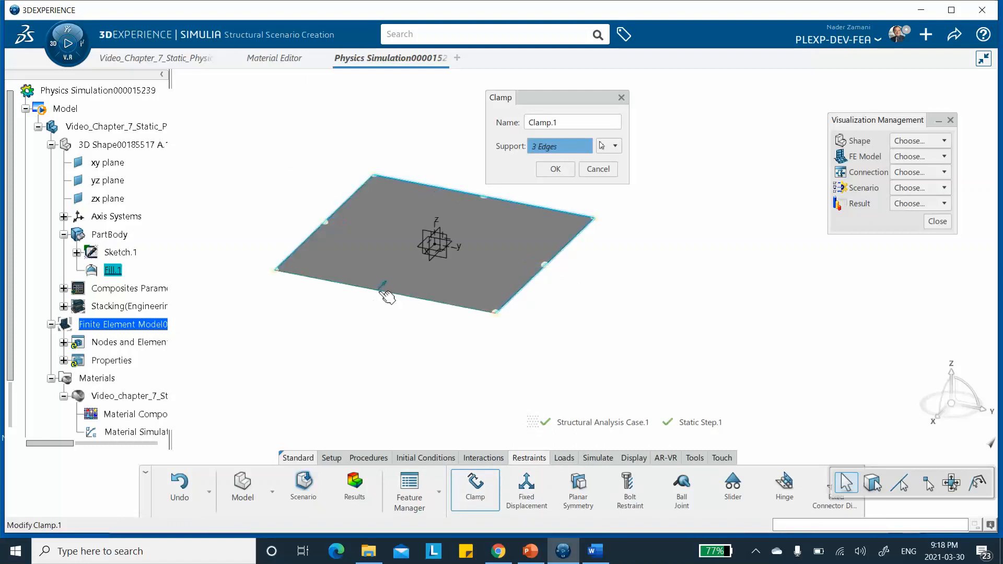
{"action": "left_click", "coordinate": [555, 169]}
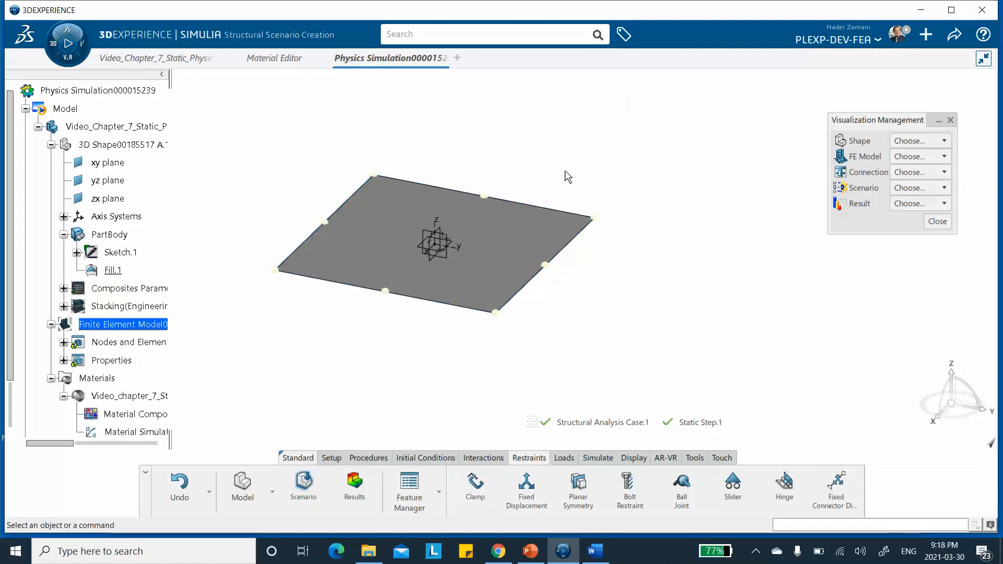
- Apply a pressure load of 10 Pa to the plate's face with default scale factor and amplitude
{"action": "left_click", "coordinate": [567, 459]}
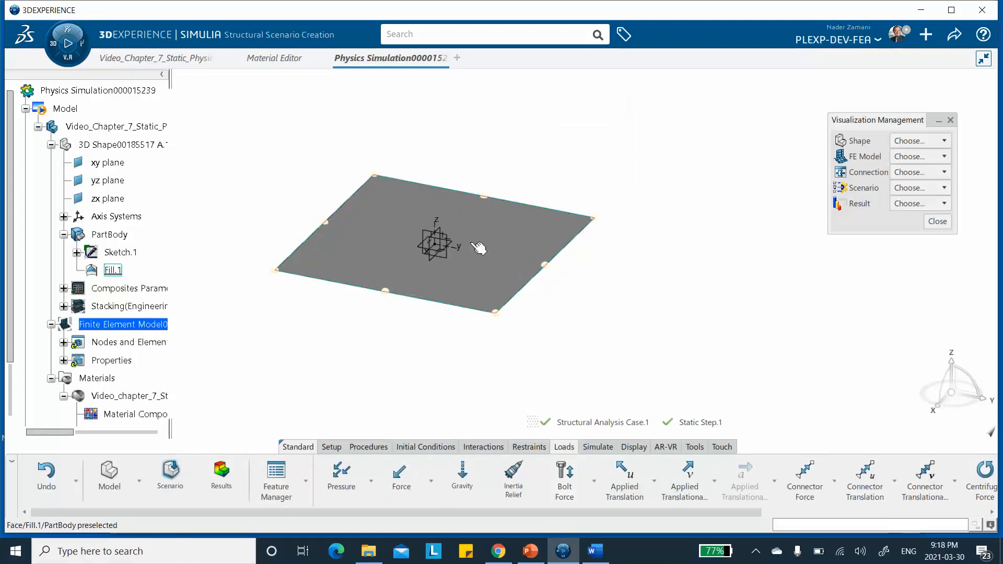
{"action": "left_click", "coordinate": [337, 472]}
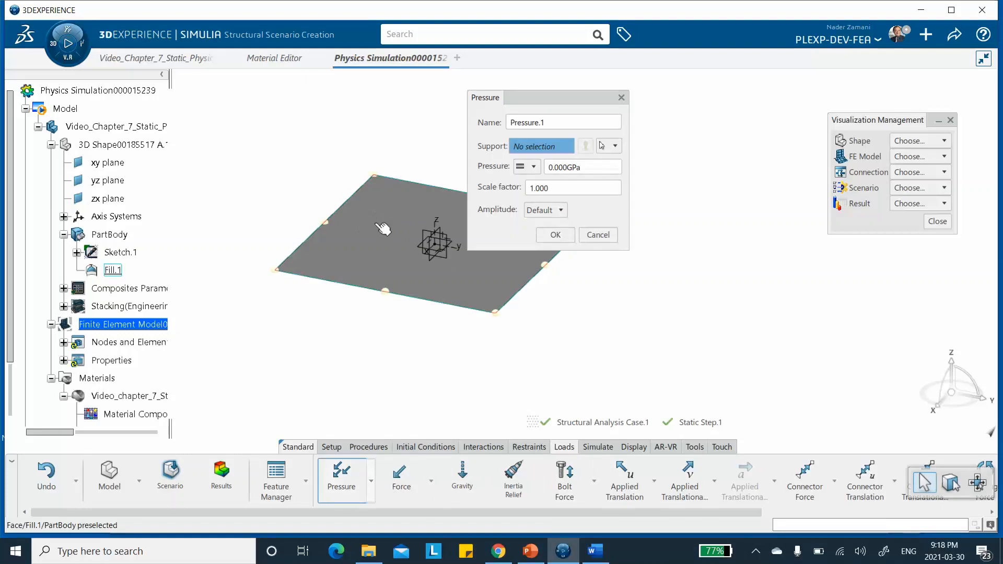
{"action": "left_click", "coordinate": [384, 230]}
{"action": "left_click", "coordinate": [586, 167]}
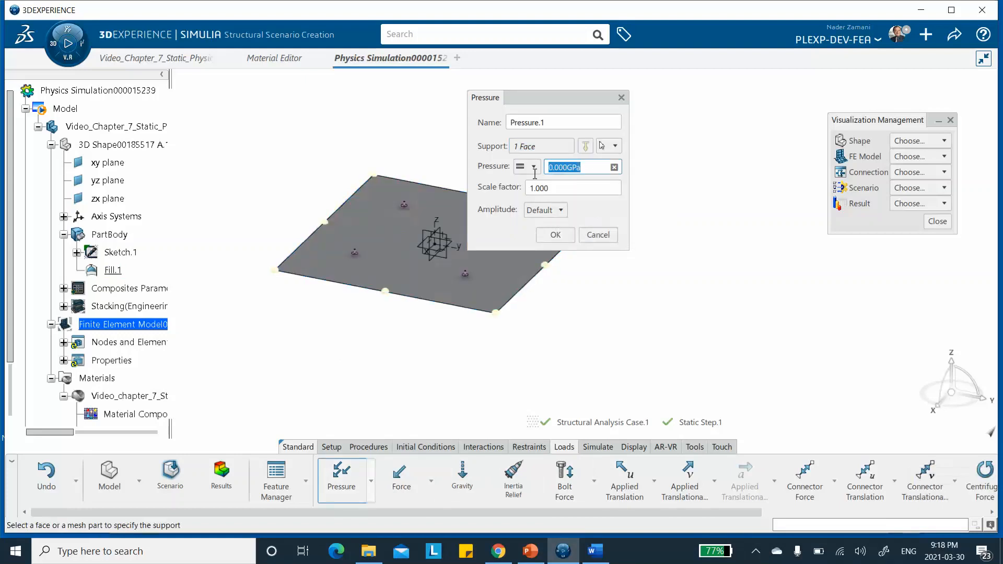
{"action": "type", "text": "10Pa"}
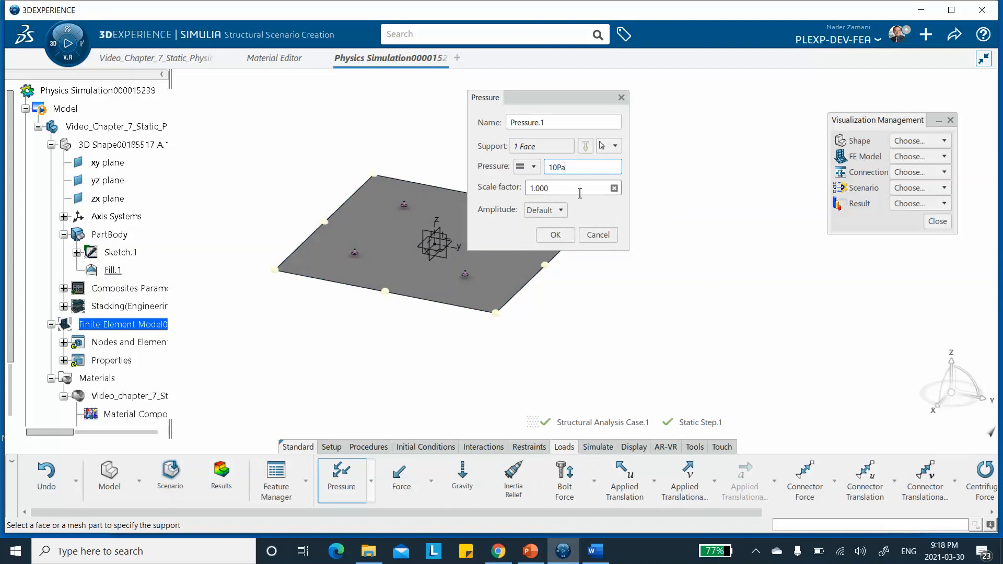
{"action": "left_click", "coordinate": [555, 235]}
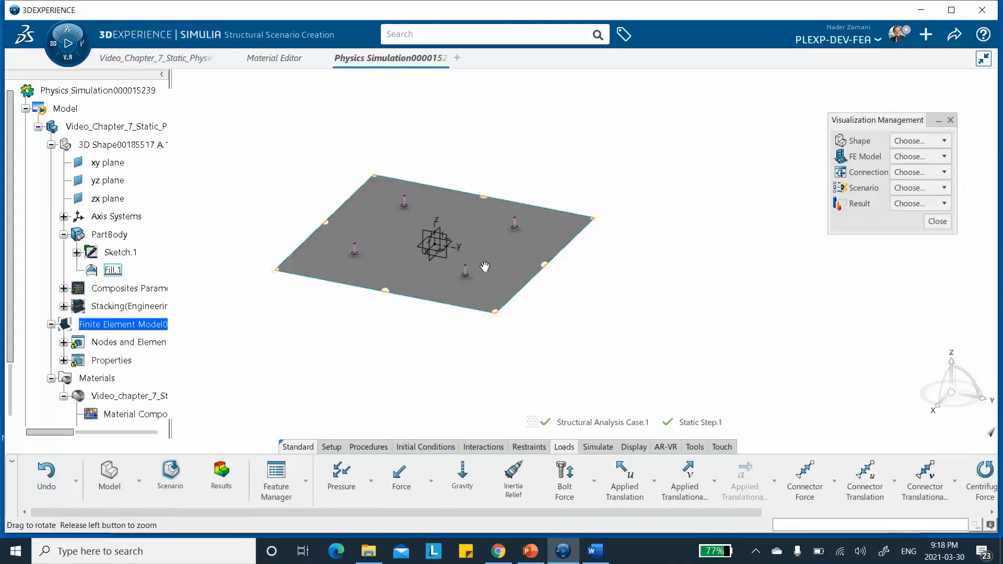
- Save the simulation with its restraint and pressure load
{"action": "middle_click_drag", "start_coordinate": [484, 267], "coordinate": [476, 144]}
{"action": "middle_click_drag", "start_coordinate": [415, 158], "coordinate": [446, 231]}
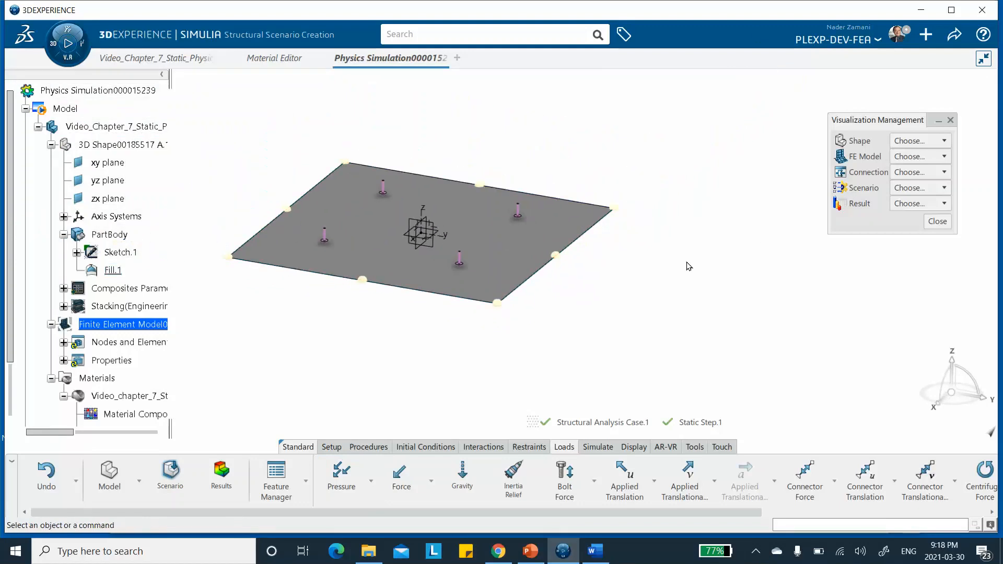
{"action": "left_click", "coordinate": [954, 37]}
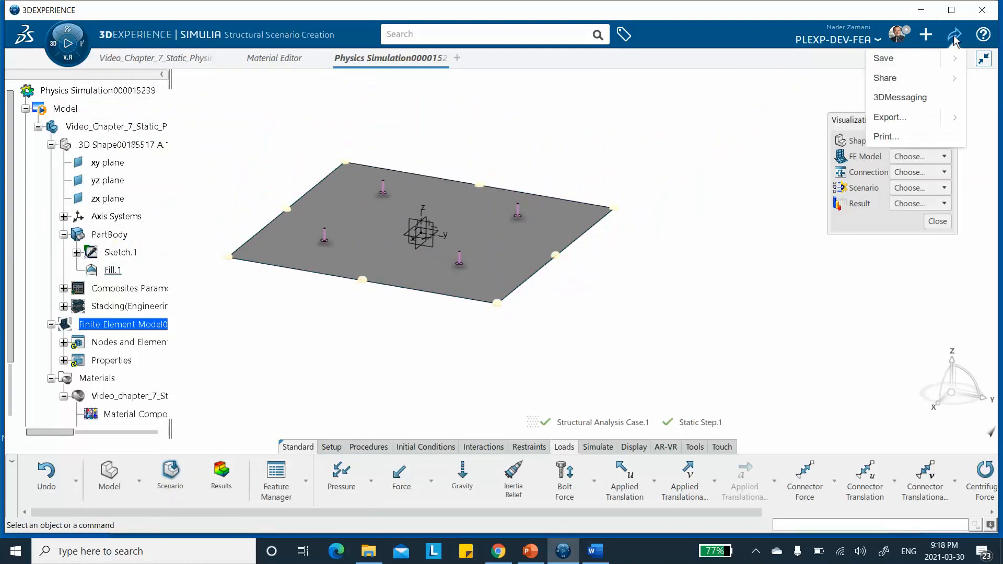
{"action": "left_click", "coordinate": [898, 59]}
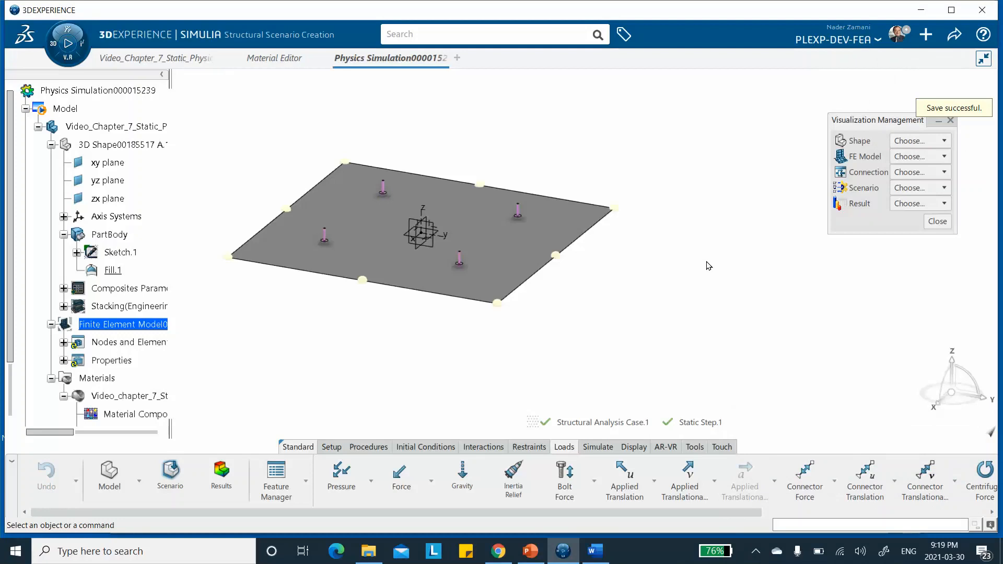
- Create a whole-model field output request with only S, Stress components selected from the Stresses group, excluding TSHR and MISESMAX
{"action": "left_click", "coordinate": [603, 448]}
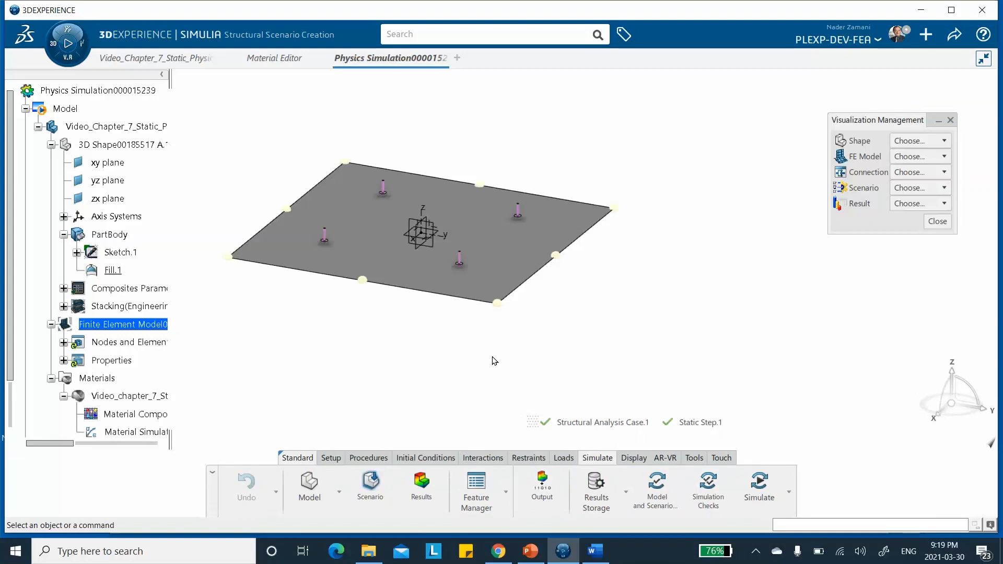
{"action": "left_click", "coordinate": [542, 483]}
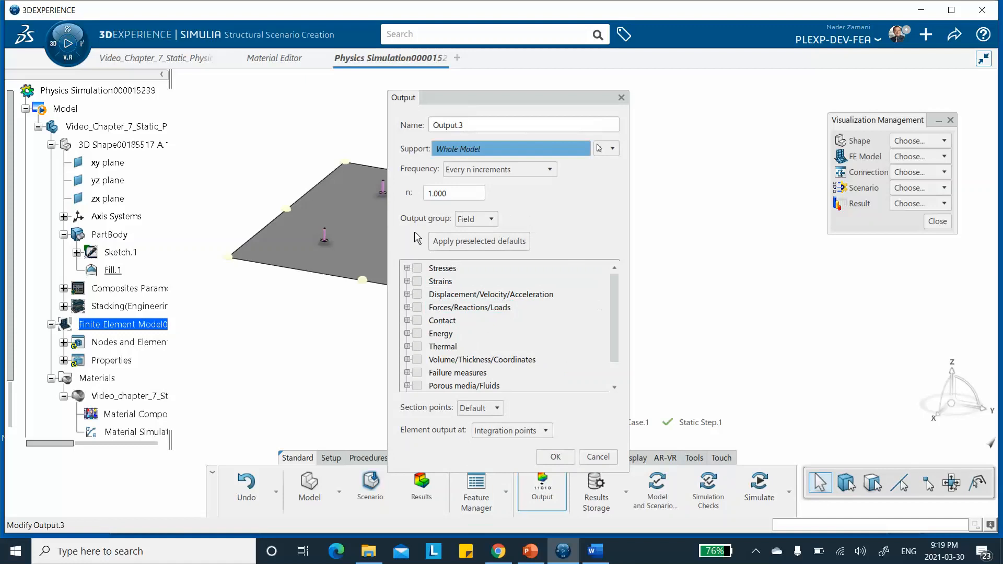
{"action": "left_click", "coordinate": [417, 268]}
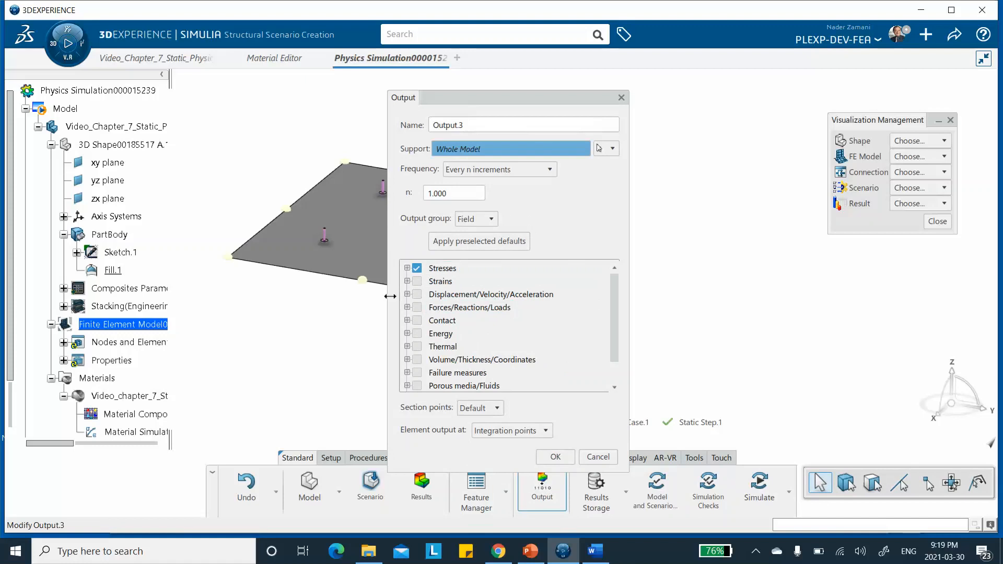
{"action": "left_click", "coordinate": [406, 268]}
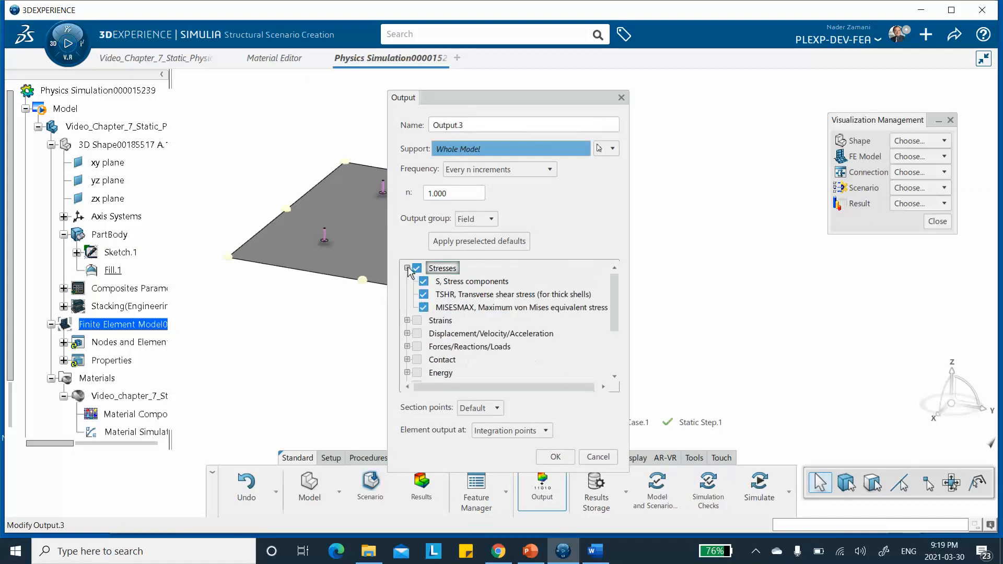
{"action": "left_click", "coordinate": [423, 294]}
{"action": "left_click", "coordinate": [424, 308]}
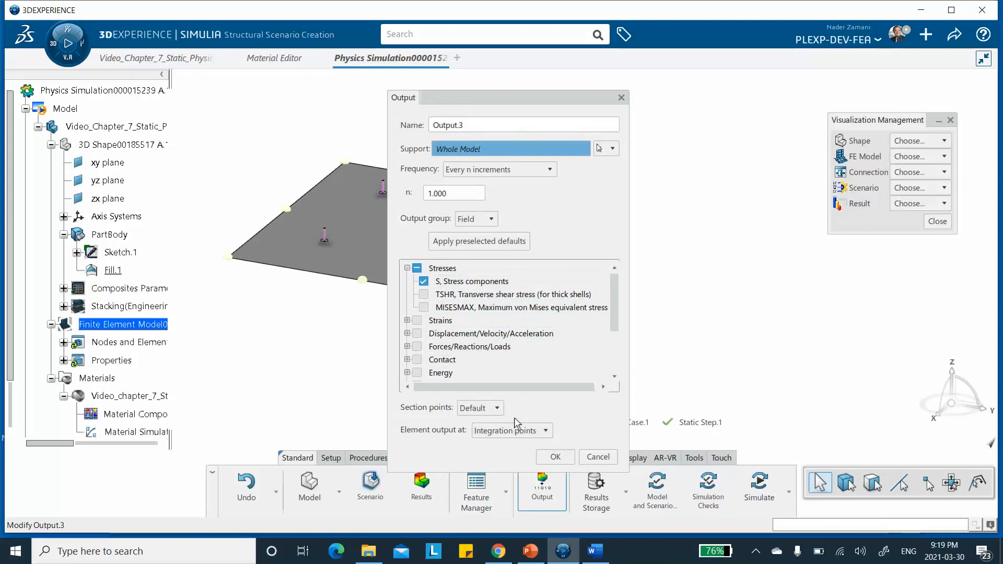
- Set the output request's section points to By Layer with Top and Bottom selected, and accept the request
{"action": "left_click", "coordinate": [498, 409]}
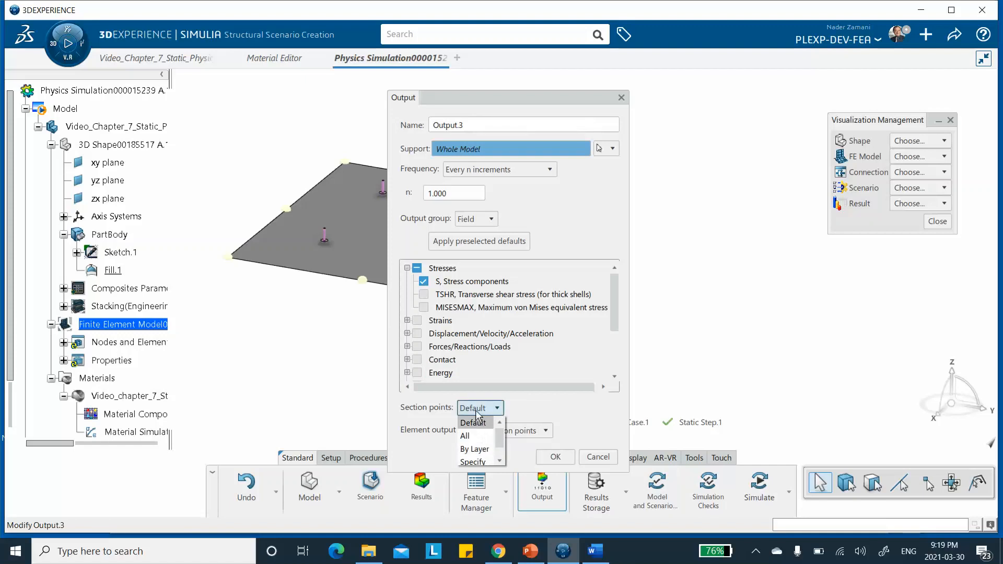
{"action": "left_click", "coordinate": [483, 450]}
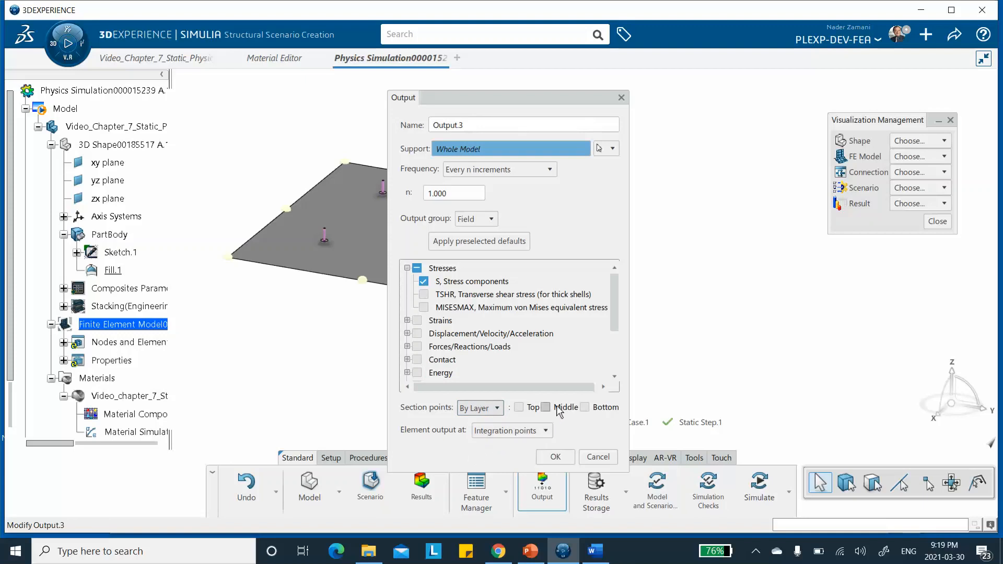
{"action": "left_click", "coordinate": [517, 408]}
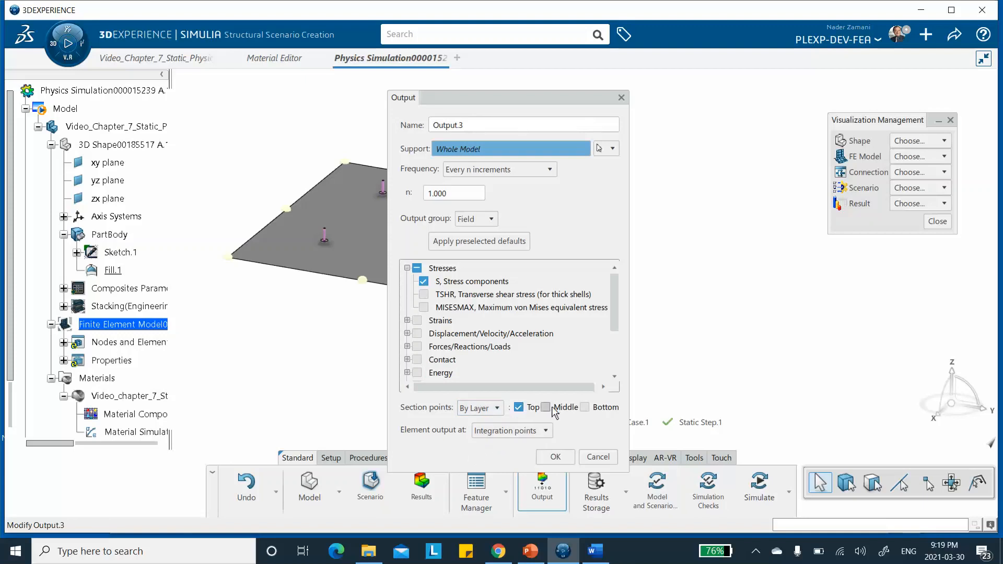
{"action": "left_click", "coordinate": [584, 407]}
{"action": "left_click", "coordinate": [556, 457]}
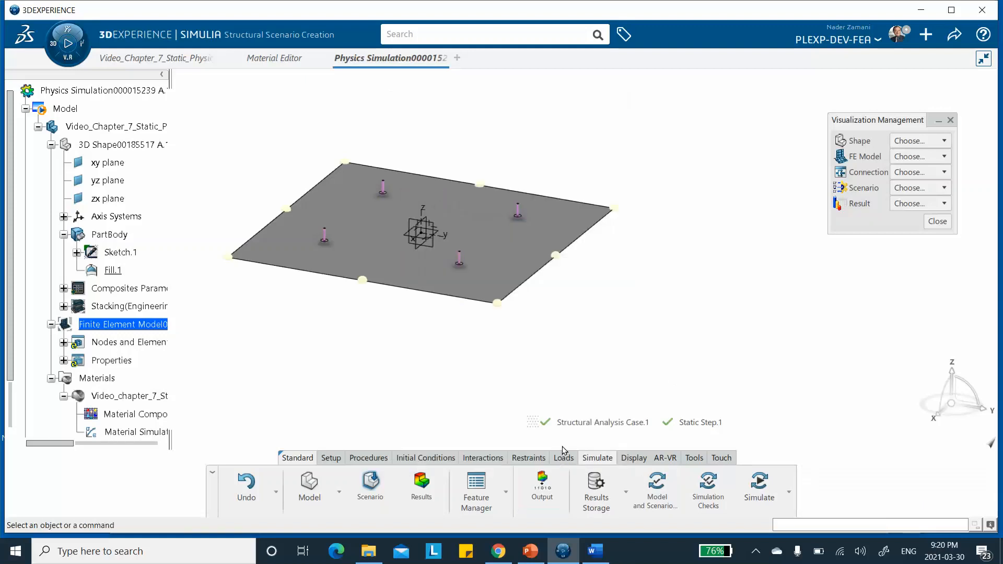
- Run the model and scenario checks followed by the simulation checks, and read the listed warnings
{"action": "left_click", "coordinate": [658, 489]}
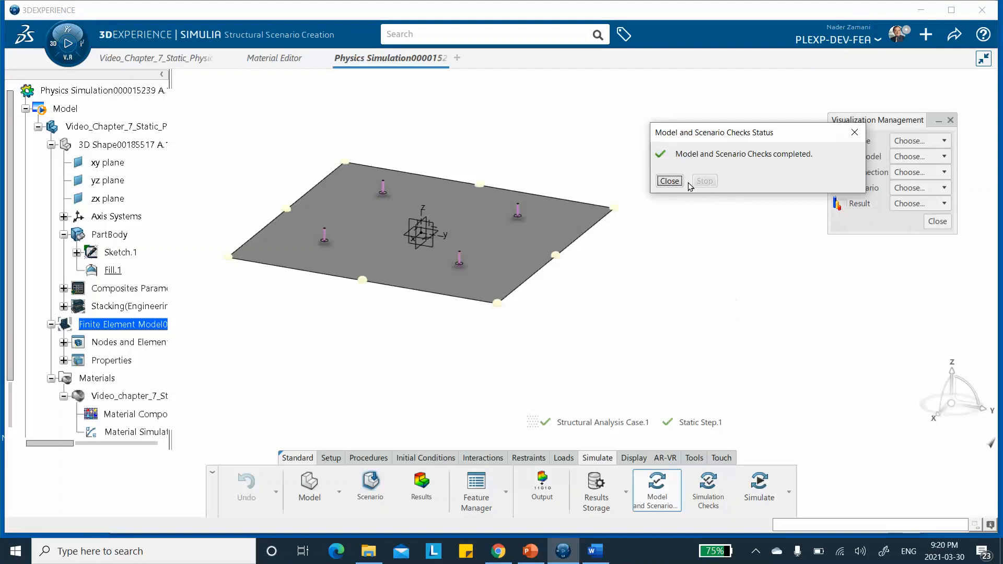
{"action": "left_click", "coordinate": [669, 181]}
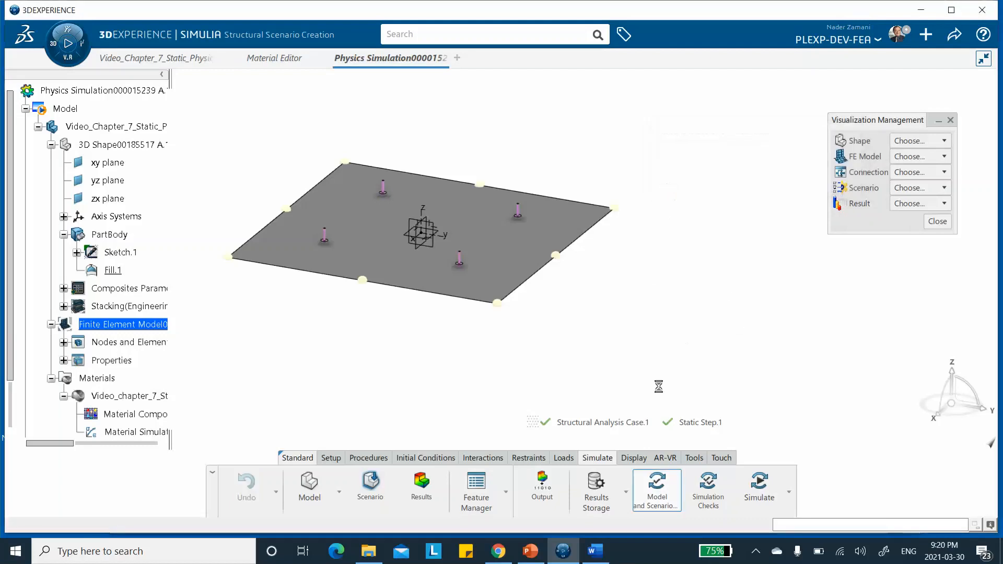
{"action": "left_click", "coordinate": [710, 489]}
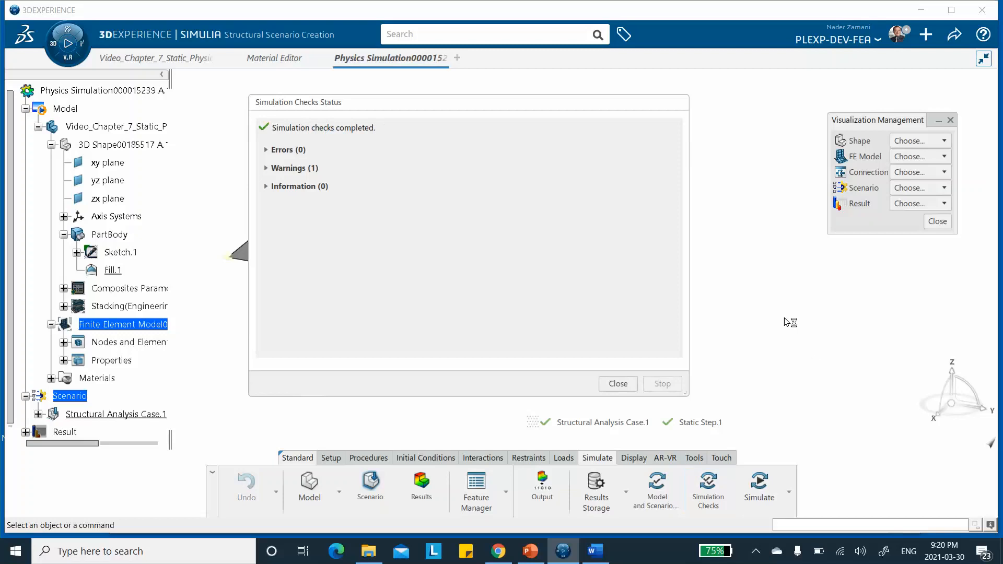
{"action": "left_click", "coordinate": [266, 168]}
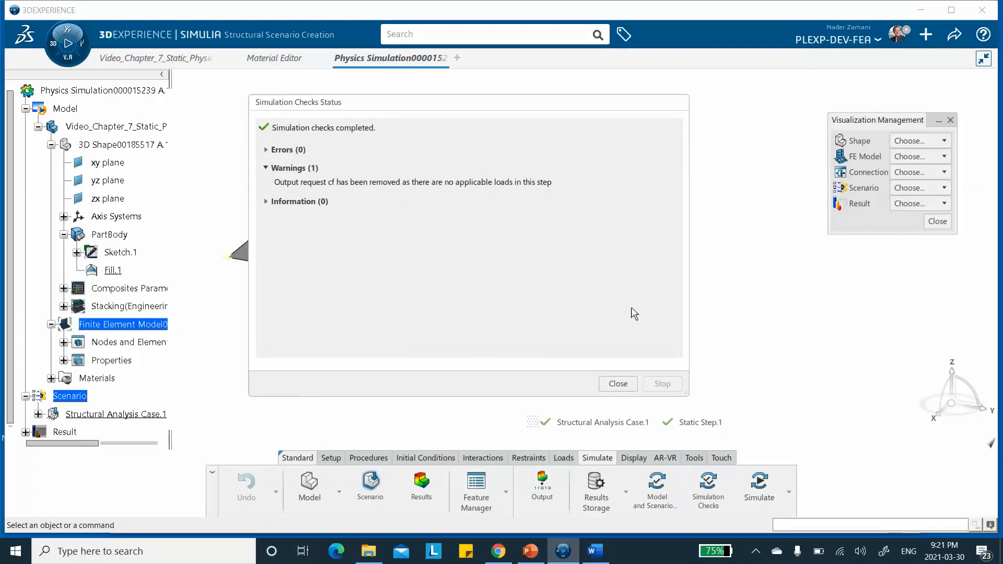
{"action": "left_click", "coordinate": [618, 384]}
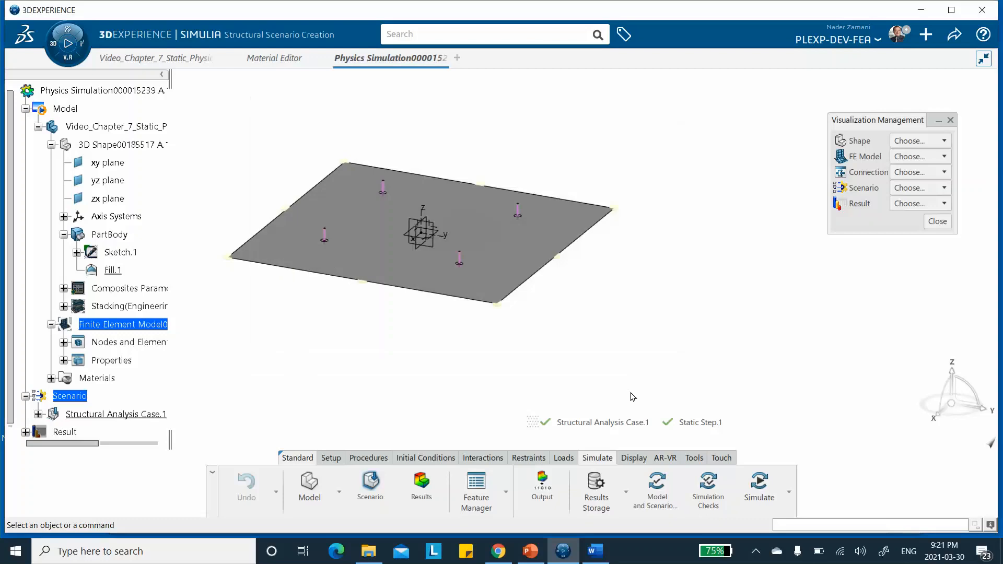
- Run the simulation as Local interactive on 4 cores, overwriting previous results, and dismiss the status report when it completes
{"action": "left_click", "coordinate": [760, 486]}
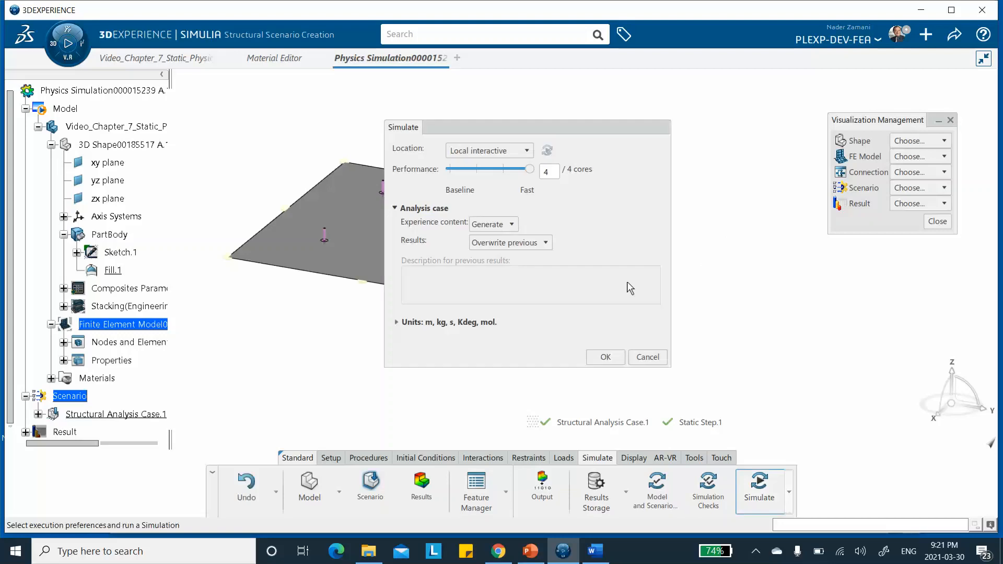
{"action": "left_click", "coordinate": [950, 119]}
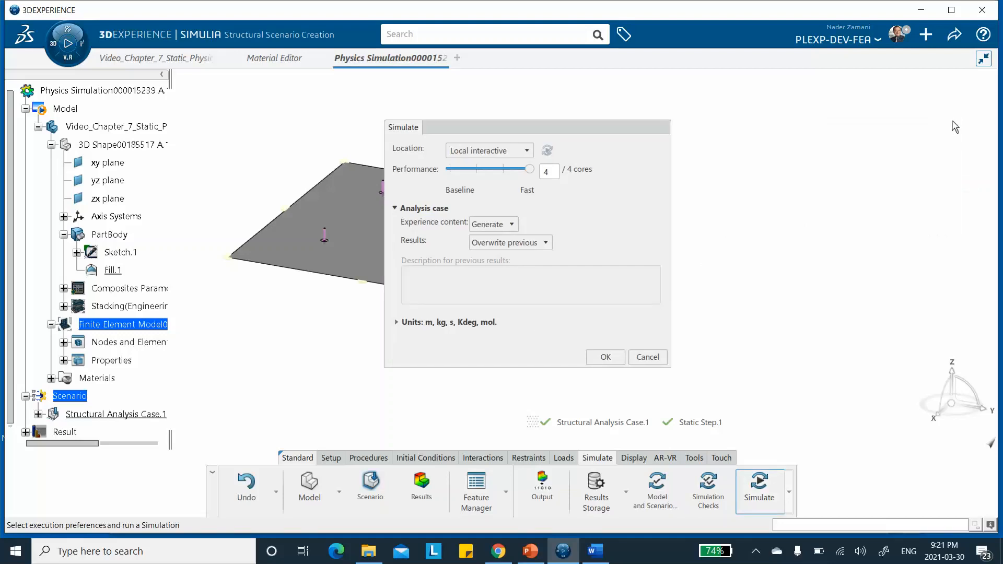
{"action": "left_click", "coordinate": [609, 359]}
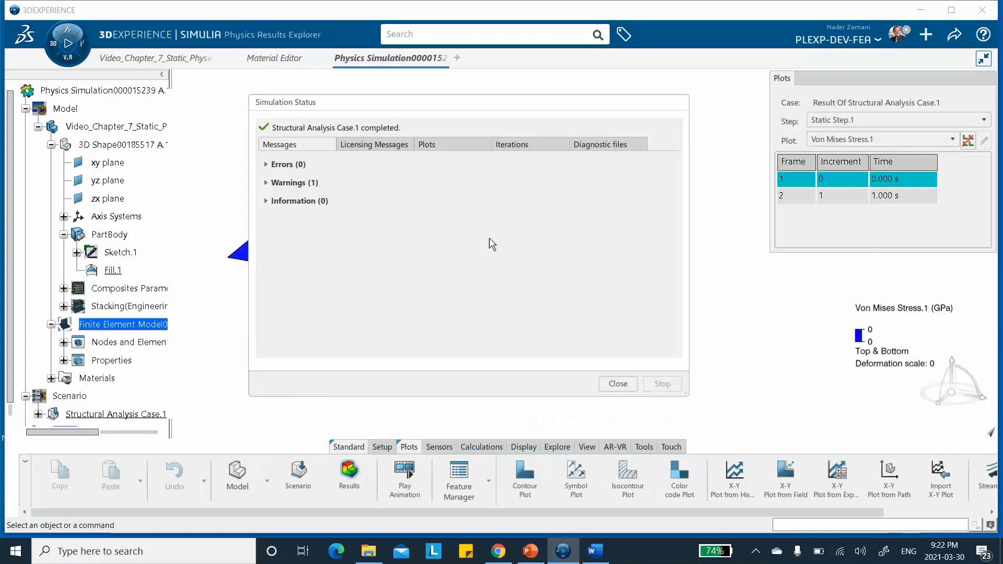
{"action": "left_click", "coordinate": [617, 384]}
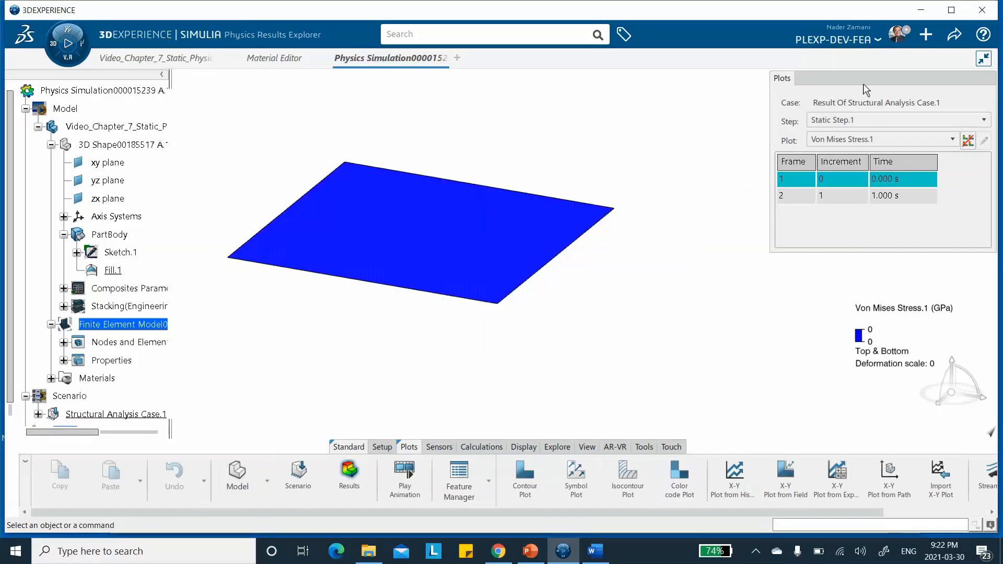
- Move the stress legend below the plate and display the Von Mises stress plot for frame 2 at 1.000 s
{"action": "left_click_drag", "start_coordinate": [864, 80], "coordinate": [736, 112]}
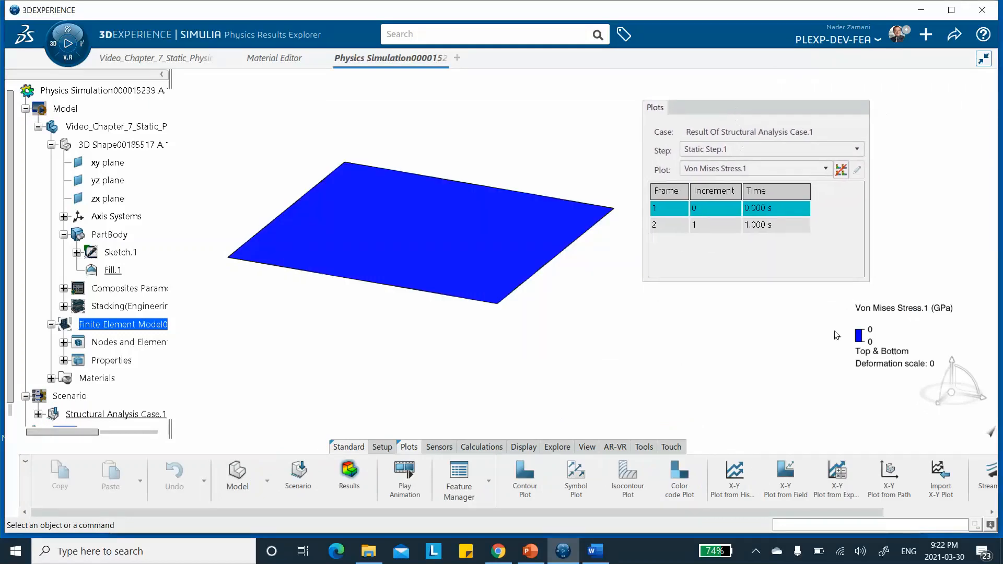
{"action": "left_click", "coordinate": [859, 338]}
{"action": "middle_click_drag", "start_coordinate": [861, 336], "coordinate": [355, 387]}
{"action": "middle_click_drag", "start_coordinate": [680, 372], "coordinate": [309, 354]}
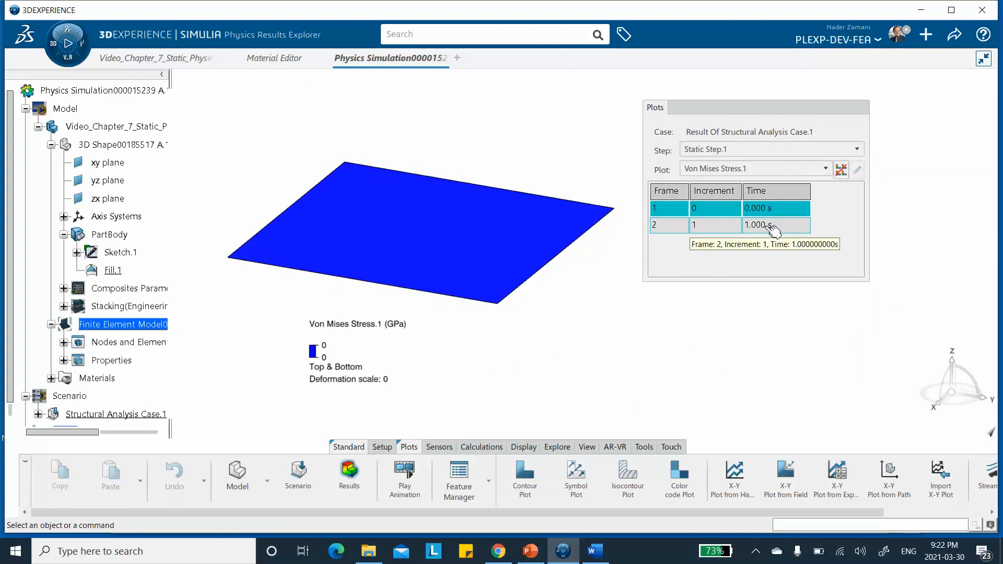
{"action": "middle_click_drag", "start_coordinate": [492, 224], "coordinate": [494, 202]}
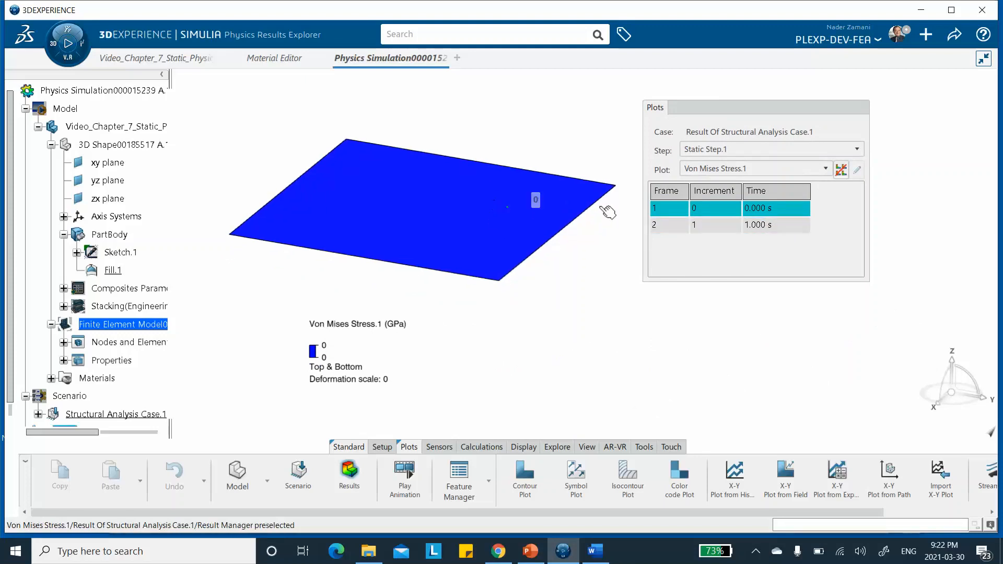
{"action": "left_click", "coordinate": [762, 225]}
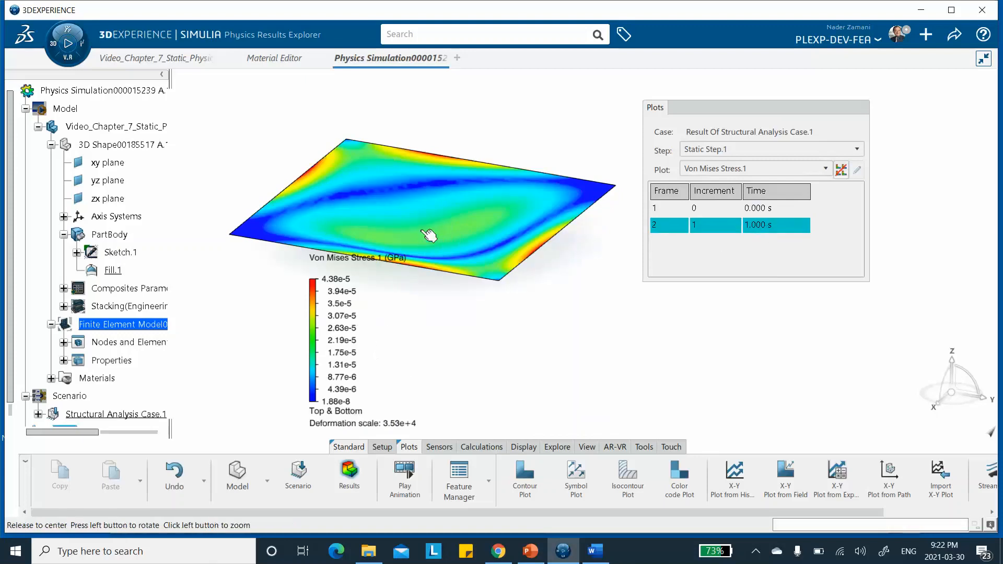
- Examine the Von Mises stress distribution on the deformed plate from above and from a low angle, keeping the legend clear of it
{"action": "mouse_move", "coordinate": [422, 231]}
{"action": "middle_mouse_down"}
{"action": "mouse_move", "coordinate": [419, 207]}
{"action": "mouse_move", "coordinate": [422, 240]}
{"action": "middle_mouse_up"}
{"action": "middle_click_drag", "start_coordinate": [428, 190], "coordinate": [419, 143]}
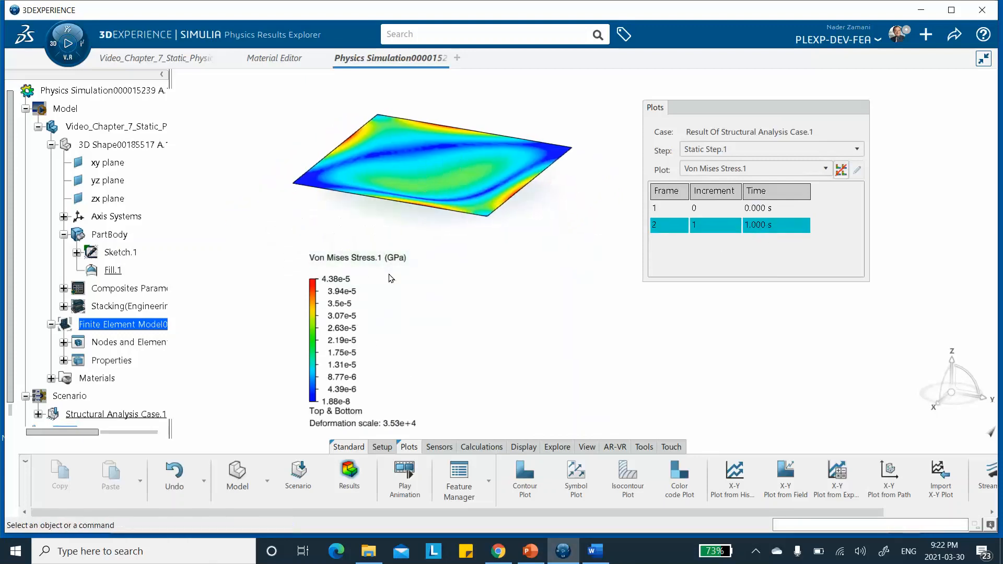
{"action": "left_click_drag", "start_coordinate": [320, 322], "coordinate": [209, 321]}
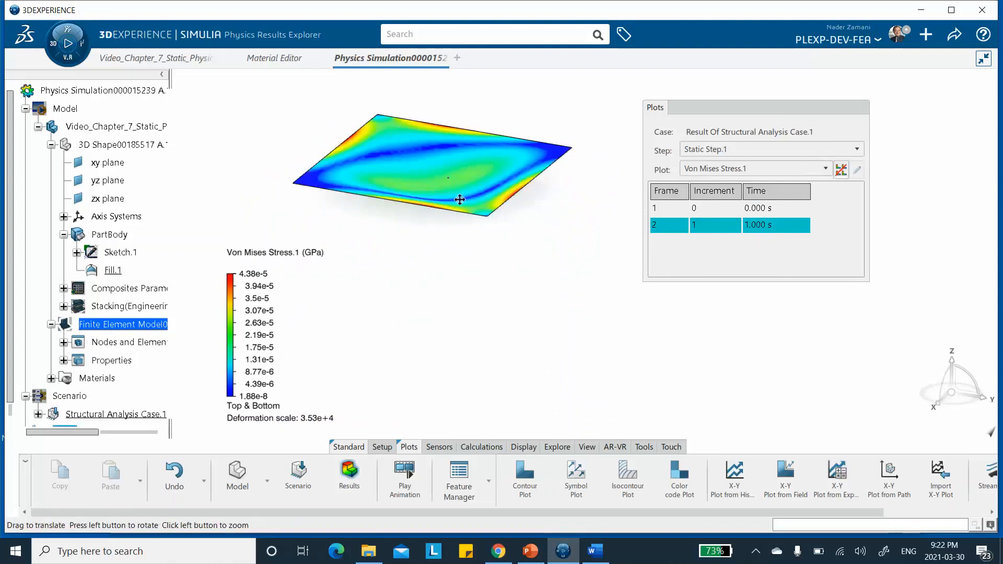
{"action": "mouse_move", "coordinate": [459, 199]}
{"action": "middle_mouse_down"}
{"action": "mouse_move", "coordinate": [472, 217]}
{"action": "mouse_move", "coordinate": [481, 143]}
{"action": "mouse_move", "coordinate": [481, 217]}
{"action": "mouse_move", "coordinate": [491, 156]}
{"action": "mouse_move", "coordinate": [465, 230]}
{"action": "mouse_move", "coordinate": [460, 192]}
{"action": "mouse_move", "coordinate": [463, 208]}
{"action": "middle_mouse_up"}
{"action": "middle_click_drag", "start_coordinate": [504, 138], "coordinate": [526, 362]}
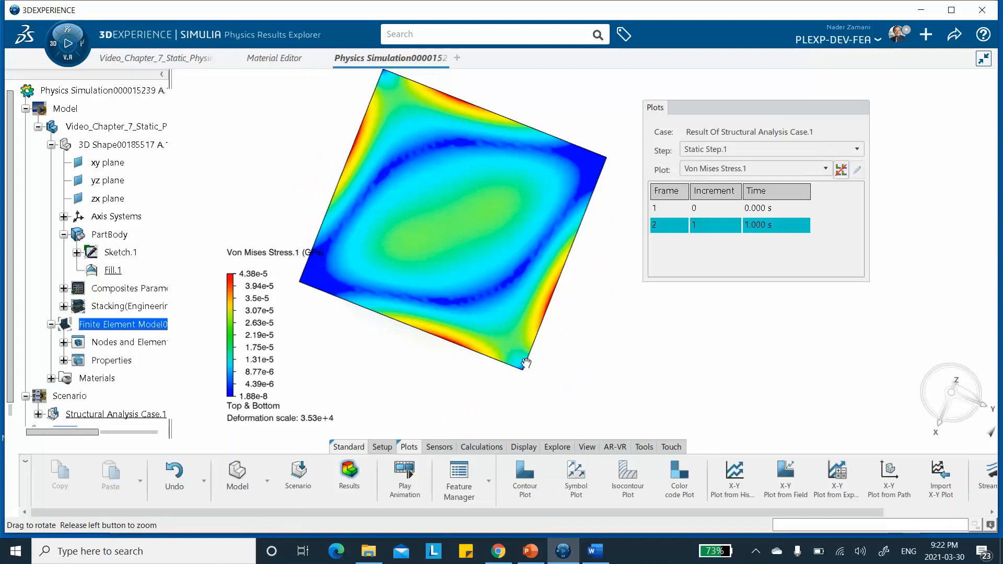
{"action": "middle_click_drag", "start_coordinate": [526, 362], "coordinate": [511, 335]}
{"action": "mouse_move", "coordinate": [448, 214]}
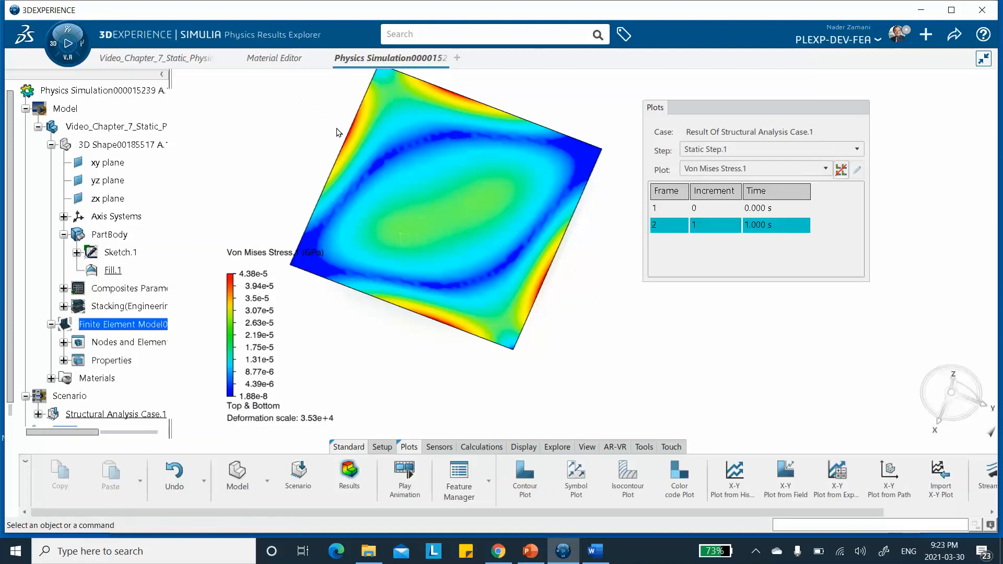
{"action": "middle_click_drag", "start_coordinate": [477, 239], "coordinate": [474, 151]}
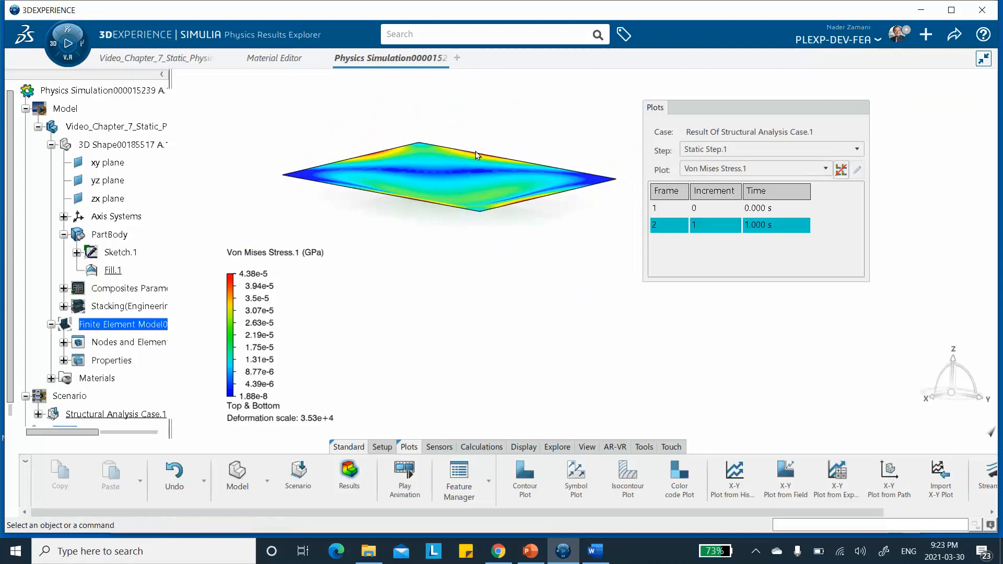
- Display the Displacement.1 plot and inspect the plate's deflection from several angles
{"action": "left_click", "coordinate": [724, 169]}
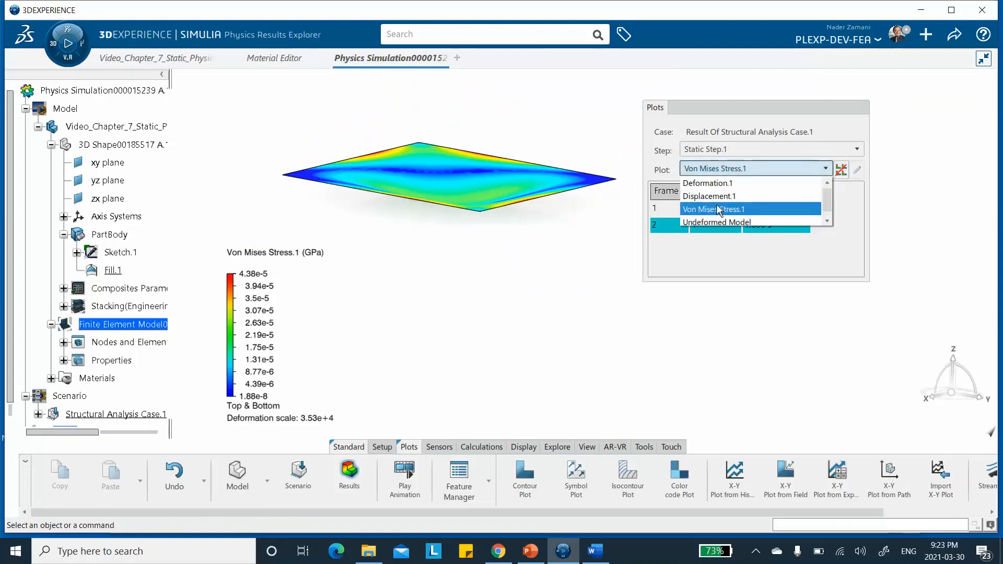
{"action": "left_click", "coordinate": [715, 197]}
{"action": "middle_click_drag", "start_coordinate": [519, 165], "coordinate": [493, 207]}
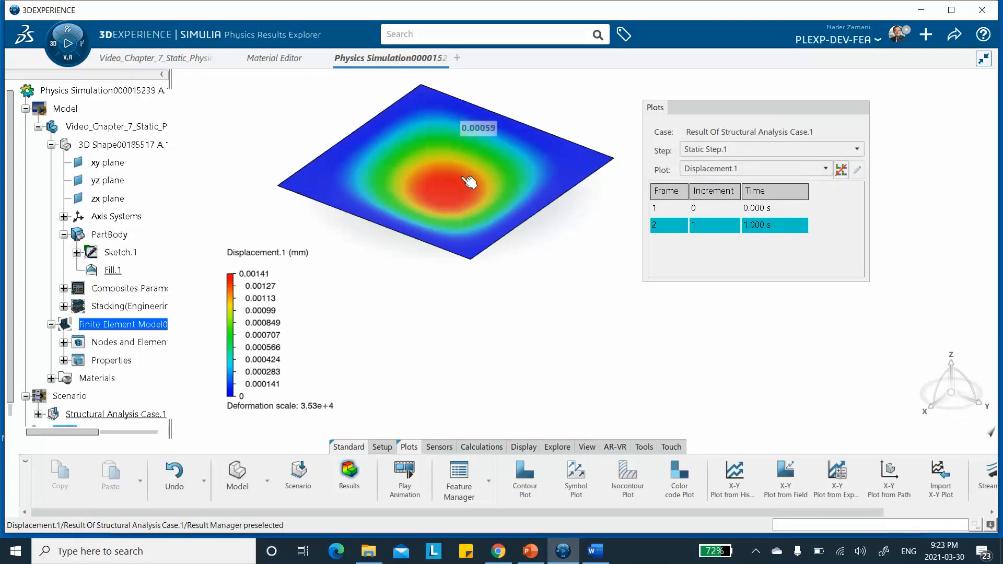
{"action": "mouse_move", "coordinate": [447, 214]}
{"action": "middle_mouse_down"}
{"action": "mouse_move", "coordinate": [457, 150]}
{"action": "mouse_move", "coordinate": [472, 124]}
{"action": "mouse_move", "coordinate": [441, 197]}
{"action": "middle_mouse_up"}
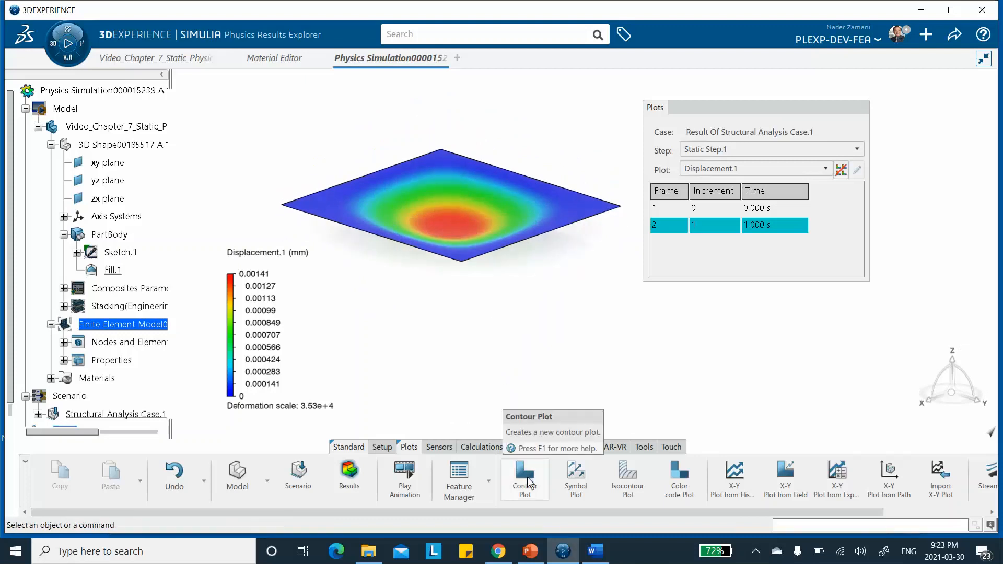
- Create a Von Mises stress contour plot with visible edges set to Mesh, and view the meshed plate beside its legend
{"action": "left_click", "coordinate": [525, 481]}
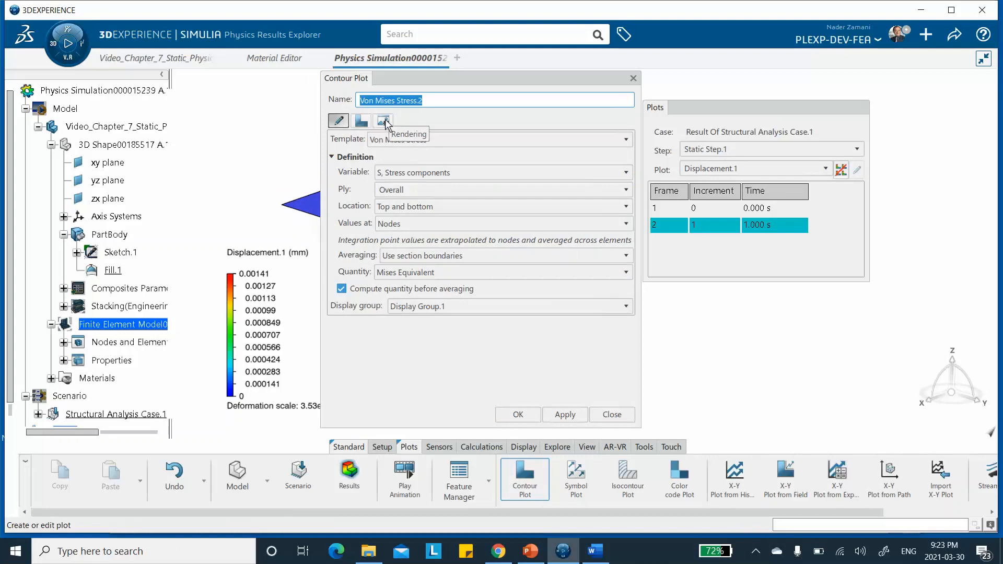
{"action": "left_click", "coordinate": [384, 123]}
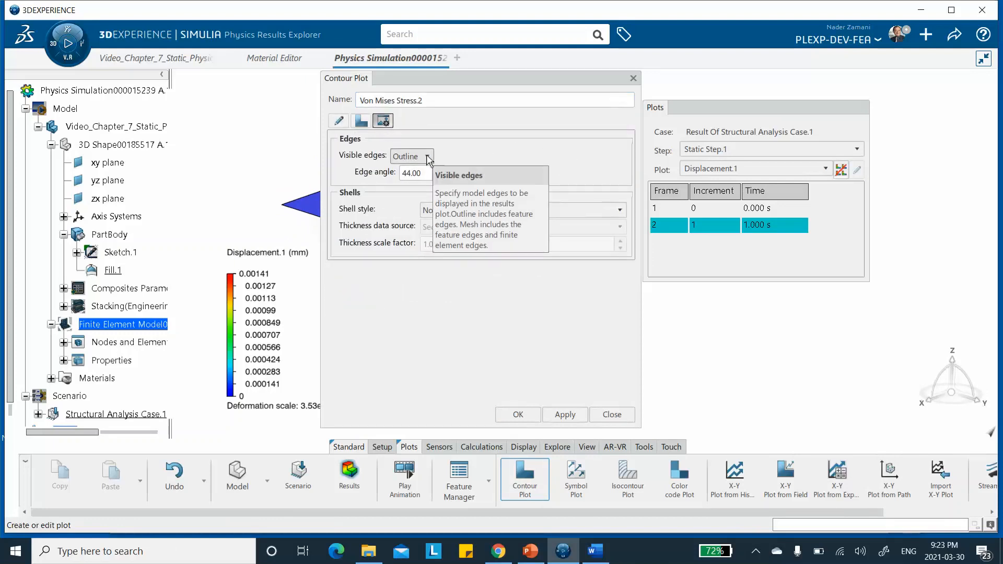
{"action": "left_click", "coordinate": [427, 158]}
{"action": "left_click", "coordinate": [415, 191]}
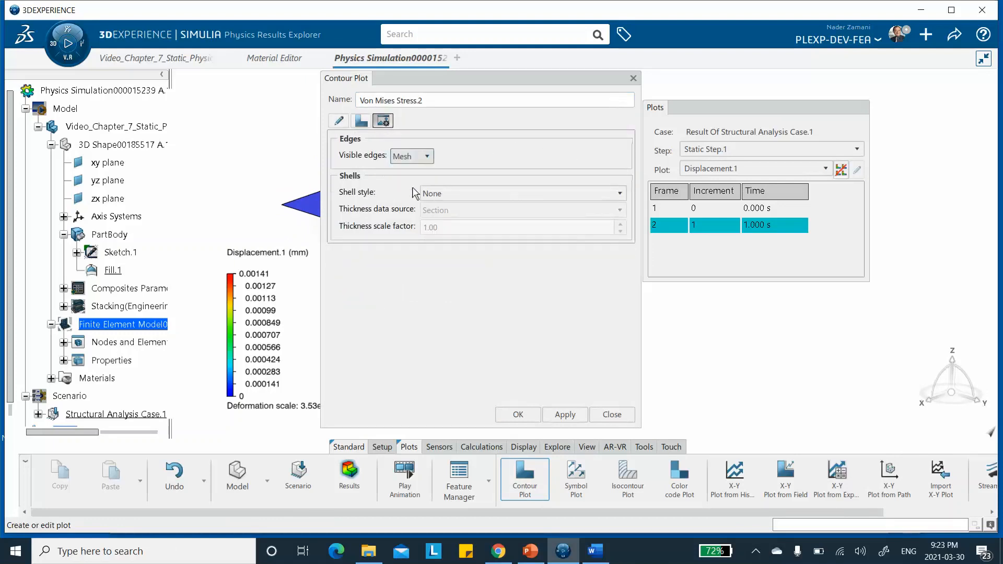
{"action": "left_click", "coordinate": [567, 417]}
{"action": "left_click_drag", "start_coordinate": [489, 74], "coordinate": [587, 88]}
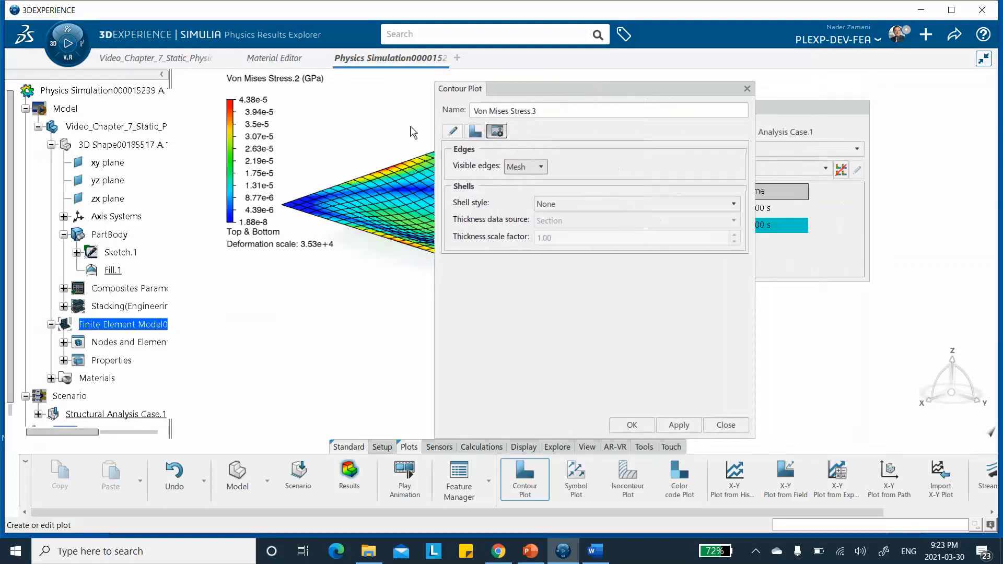
{"action": "middle_click_drag", "start_coordinate": [276, 128], "coordinate": [343, 148]}
{"action": "left_click_drag", "start_coordinate": [558, 90], "coordinate": [690, 103]}
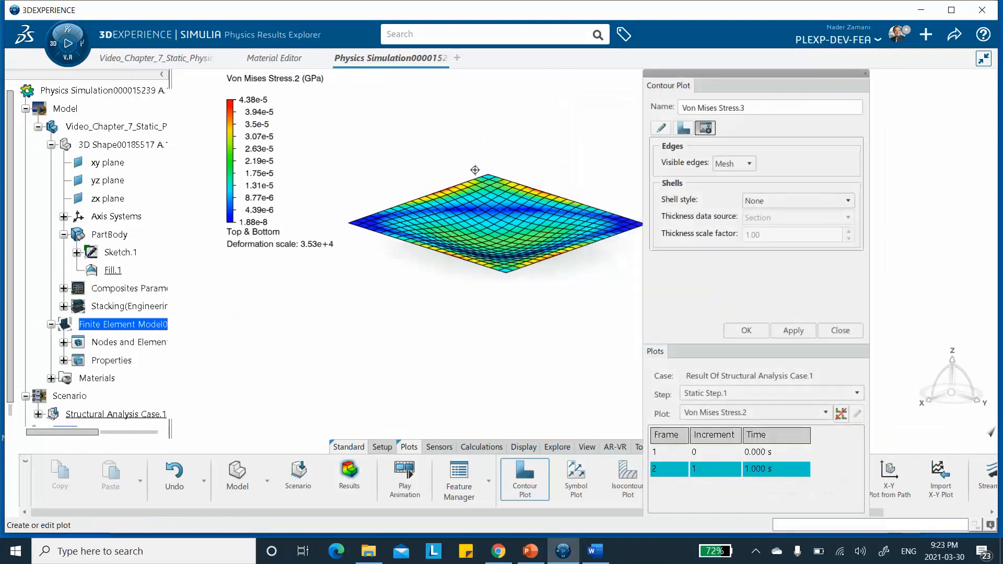
{"action": "middle_click_drag", "start_coordinate": [473, 171], "coordinate": [422, 152]}
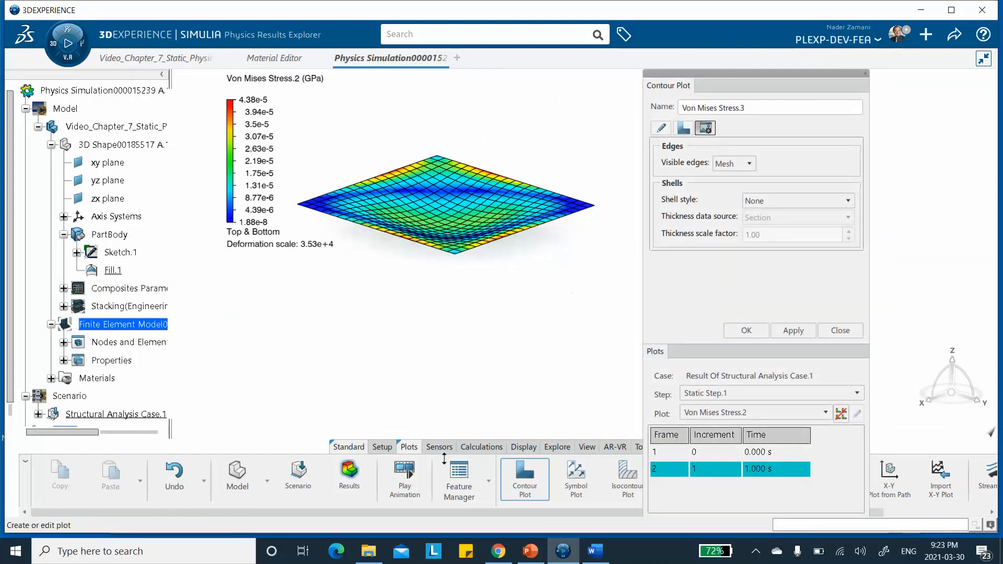
{"action": "left_click", "coordinate": [524, 476]}
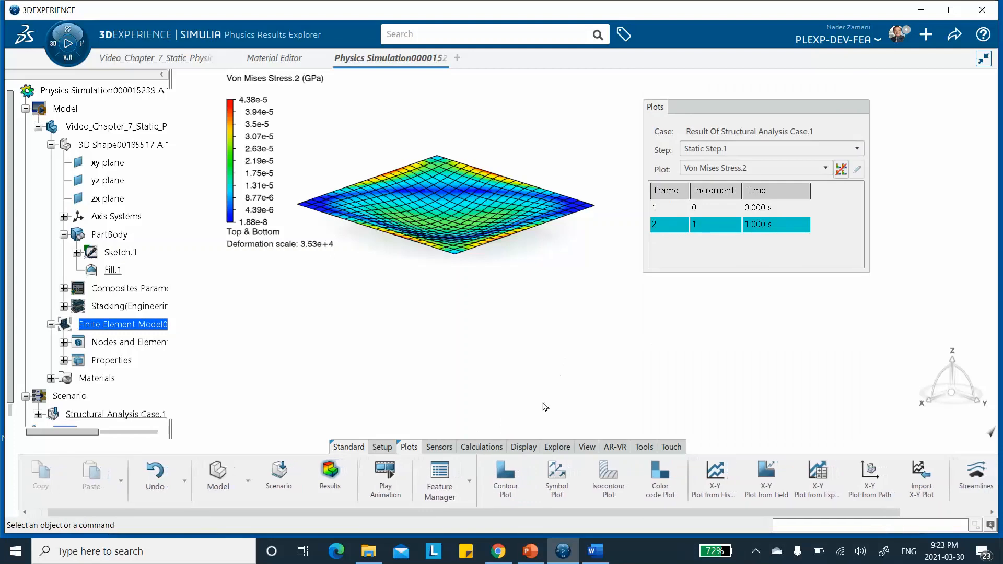
- Create a Von Mises stress contour plot with the deformation scale factor set to 353420
{"action": "left_click", "coordinate": [500, 473]}
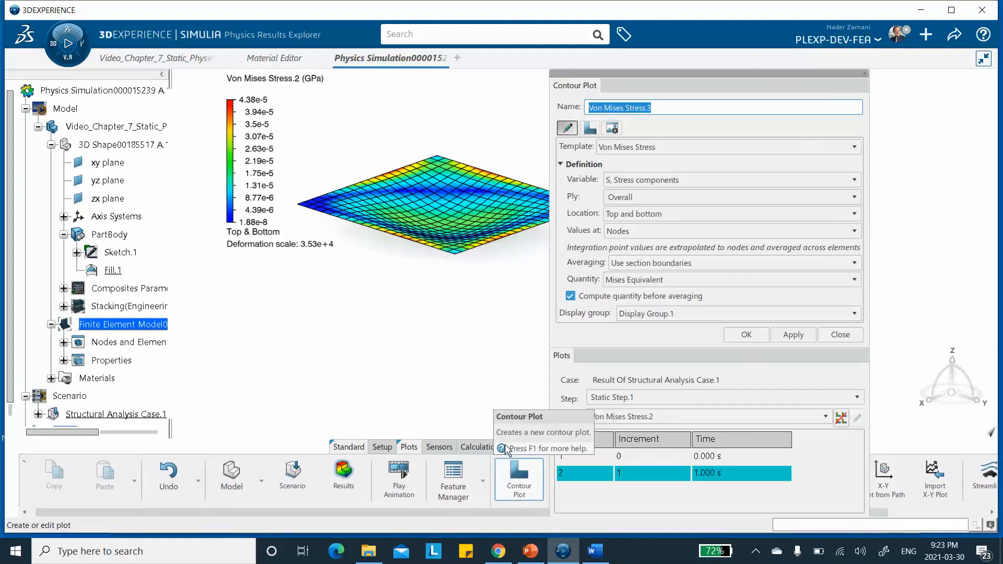
{"action": "left_click", "coordinate": [612, 128]}
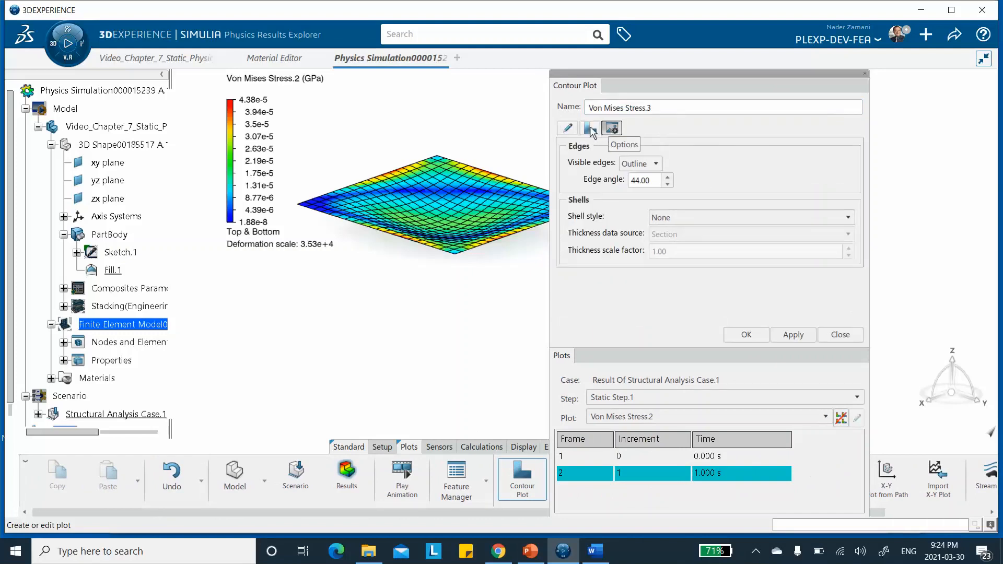
{"action": "left_click", "coordinate": [568, 130]}
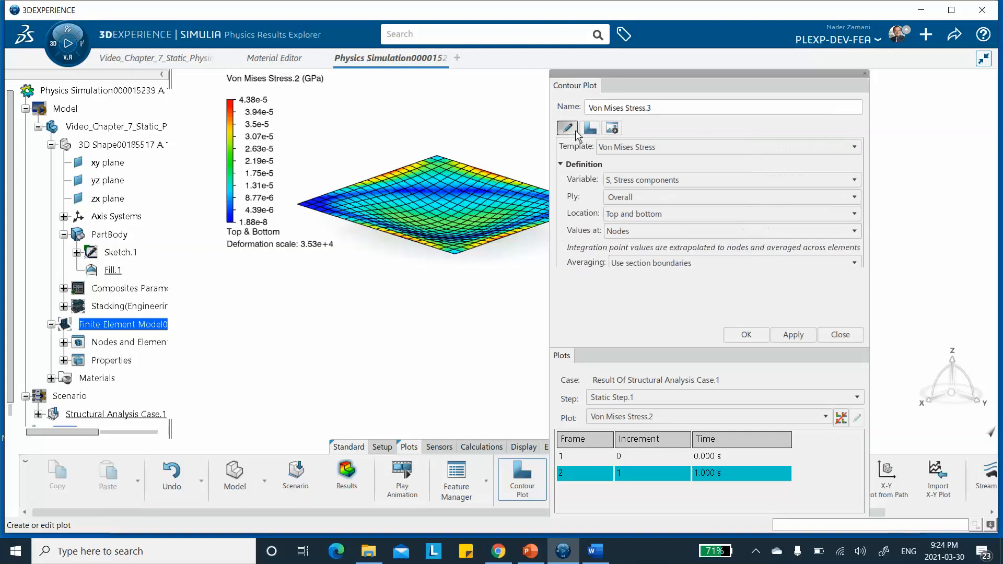
{"action": "left_click", "coordinate": [589, 130]}
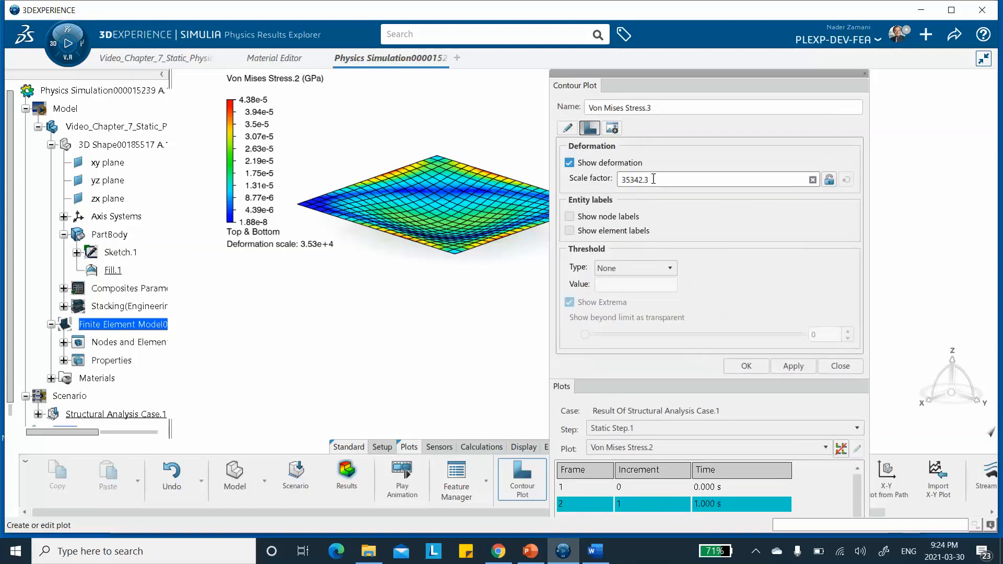
{"action": "double_click", "coordinate": [633, 180]}
{"action": "left_click", "coordinate": [641, 179]}
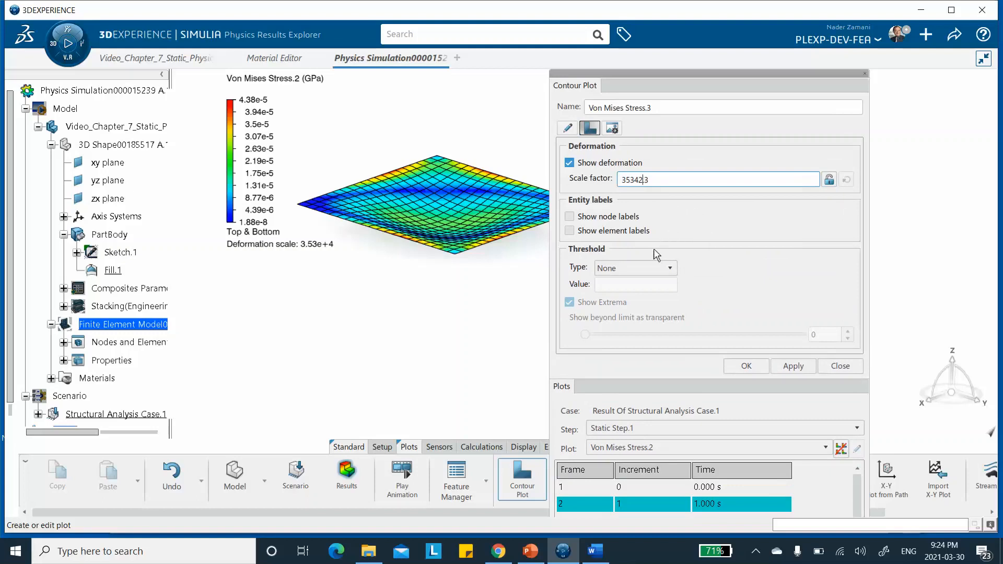
{"action": "type", "text": "0"}
{"action": "key", "text": "Delete"}
{"action": "left_click", "coordinate": [789, 367]}
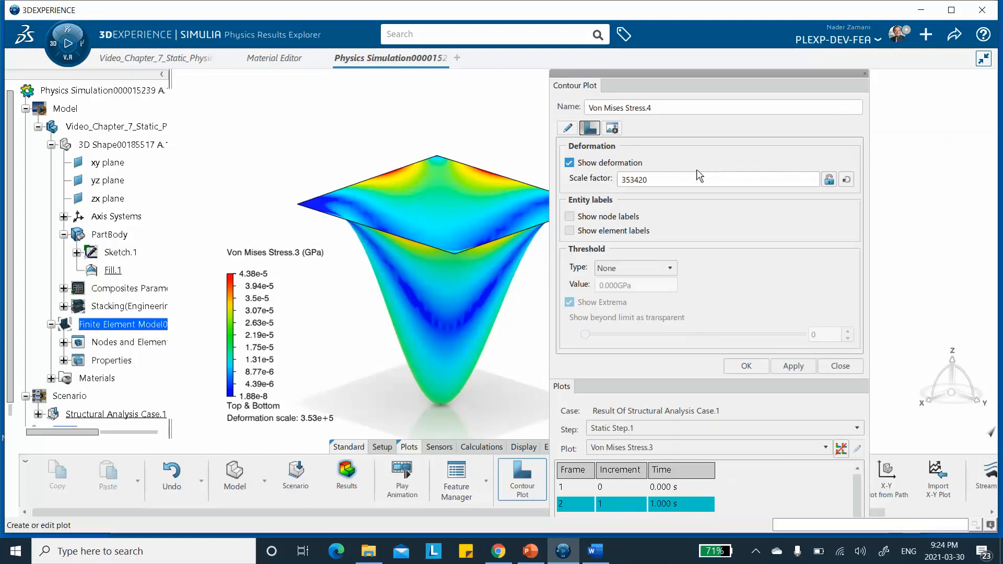
- Create another Von Mises stress contour plot with the deformation scale factor reduced to 35342
{"action": "double_click", "coordinate": [655, 181]}
{"action": "left_click", "coordinate": [652, 181]}
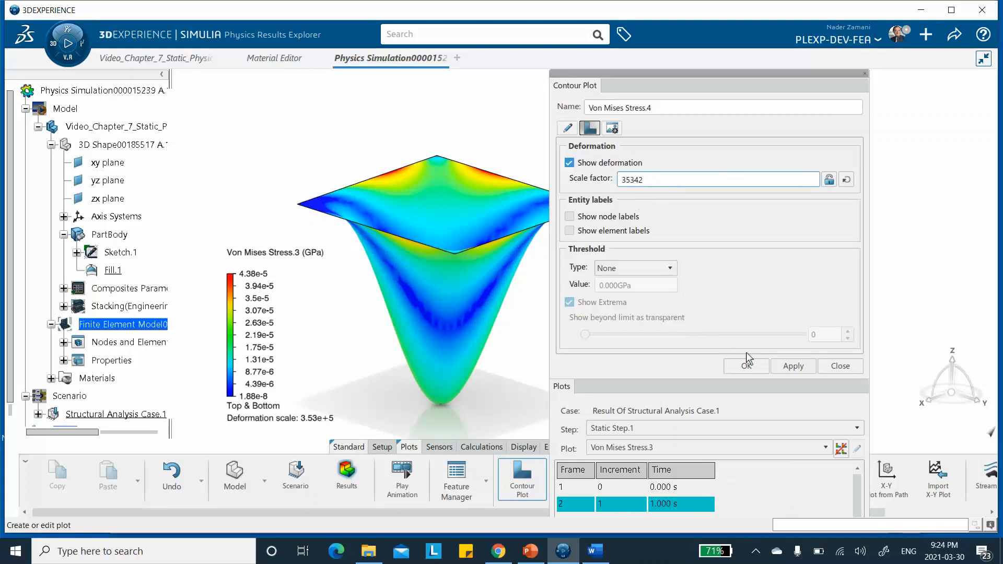
{"action": "left_click", "coordinate": [789, 366]}
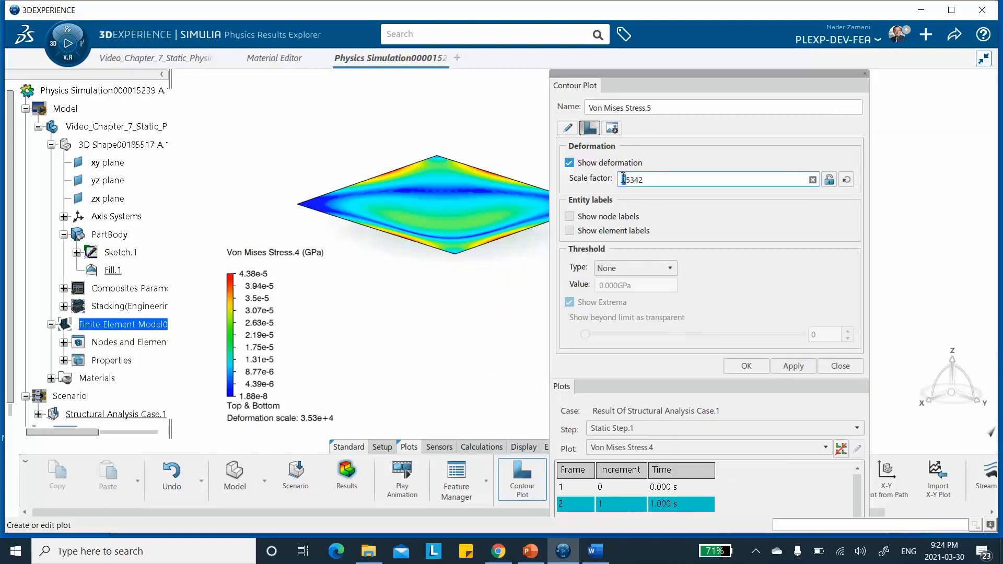
- Create a Von Mises stress contour plot with a deformation scale factor of 75342 and view the deflected plate
{"action": "type", "text": "7"}
{"action": "left_click", "coordinate": [790, 365]}
{"action": "middle_click_drag", "start_coordinate": [412, 246], "coordinate": [356, 291]}
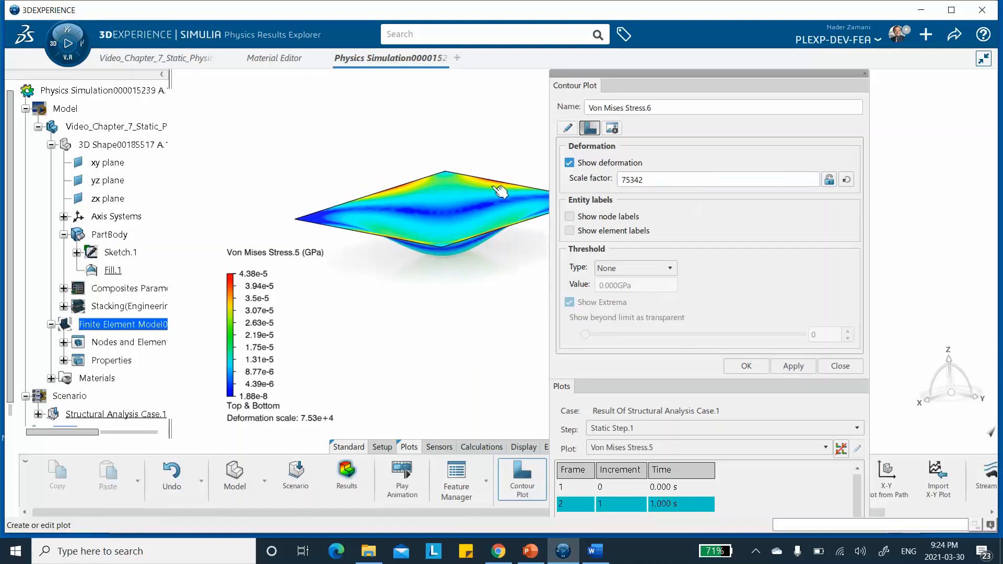
{"action": "middle_click_drag", "start_coordinate": [490, 216], "coordinate": [493, 177]}
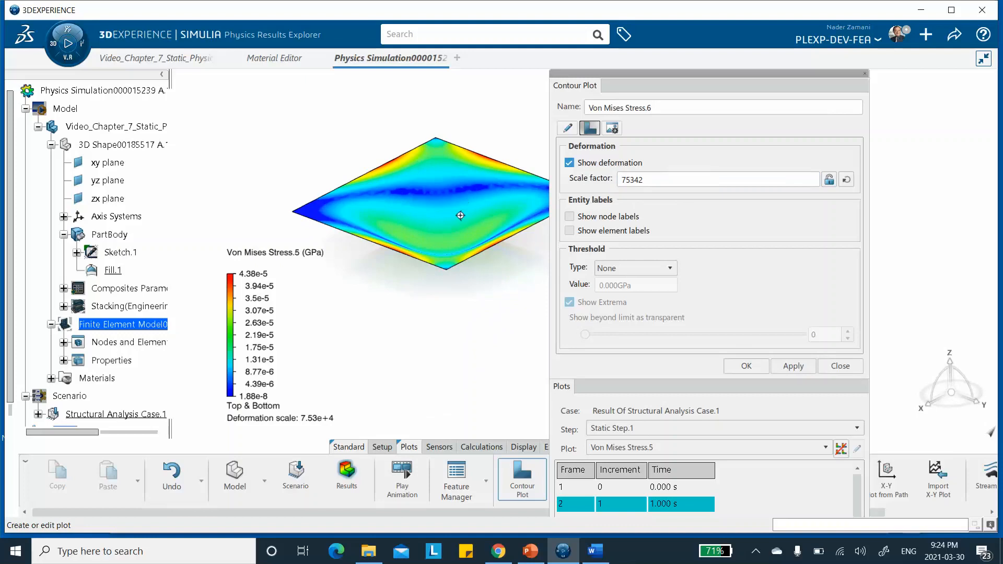
- Create a Von Mises stress contour plot with visible edges set to Mesh, move the plot settings off the plate and inspect it
{"action": "left_click", "coordinate": [611, 128]}
{"action": "left_click", "coordinate": [654, 166]}
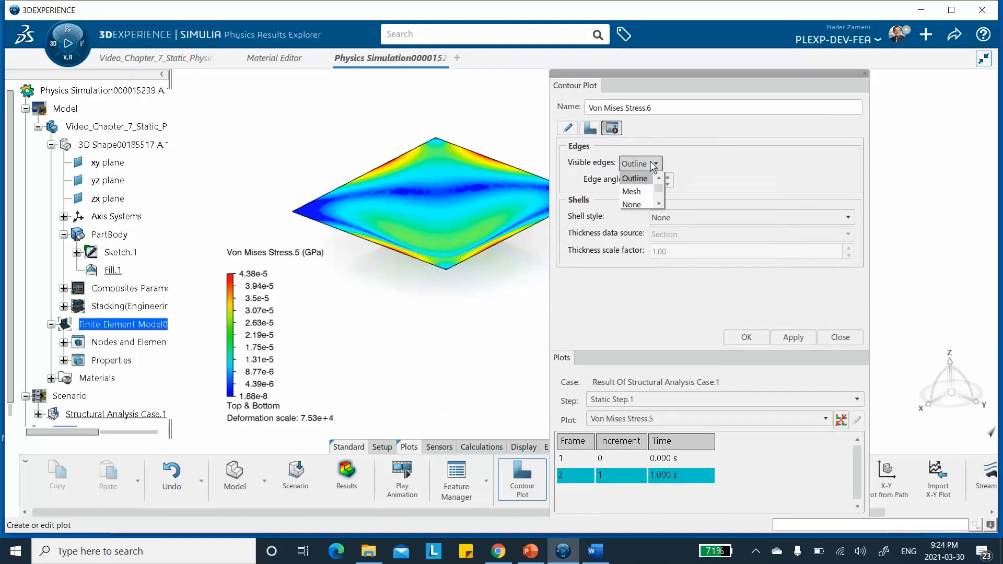
{"action": "left_click", "coordinate": [632, 192]}
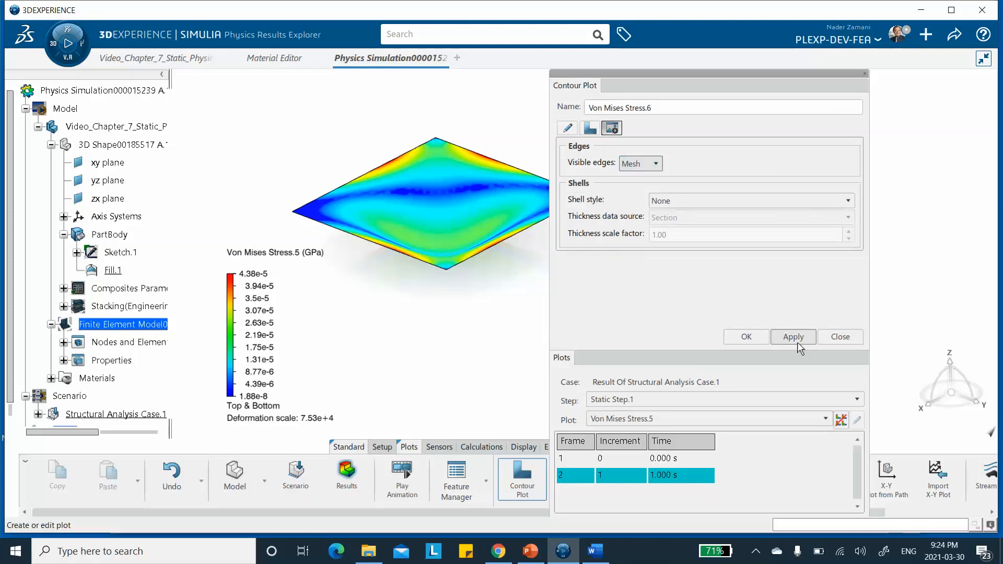
{"action": "left_click", "coordinate": [793, 337]}
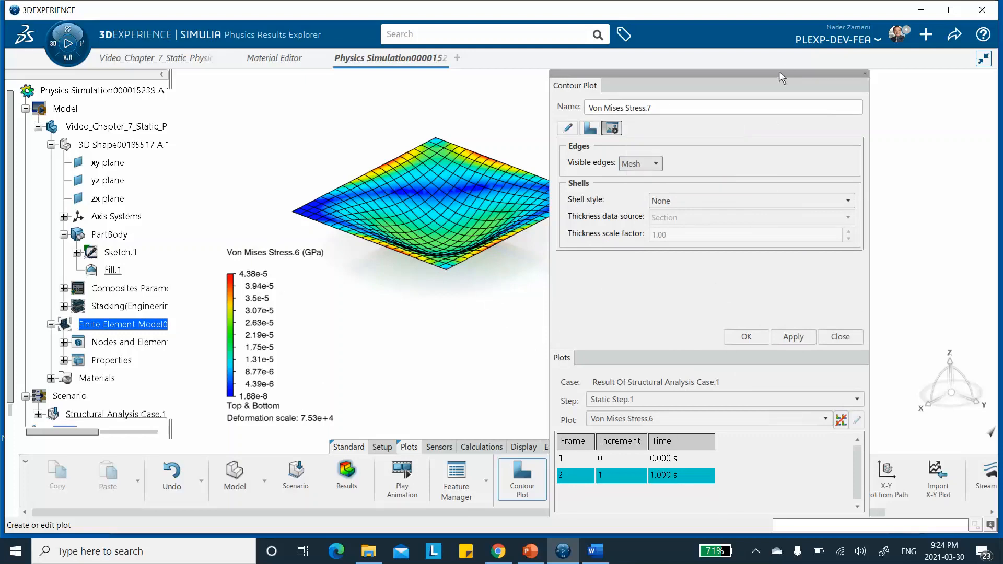
{"action": "left_click_drag", "start_coordinate": [775, 74], "coordinate": [863, 89]}
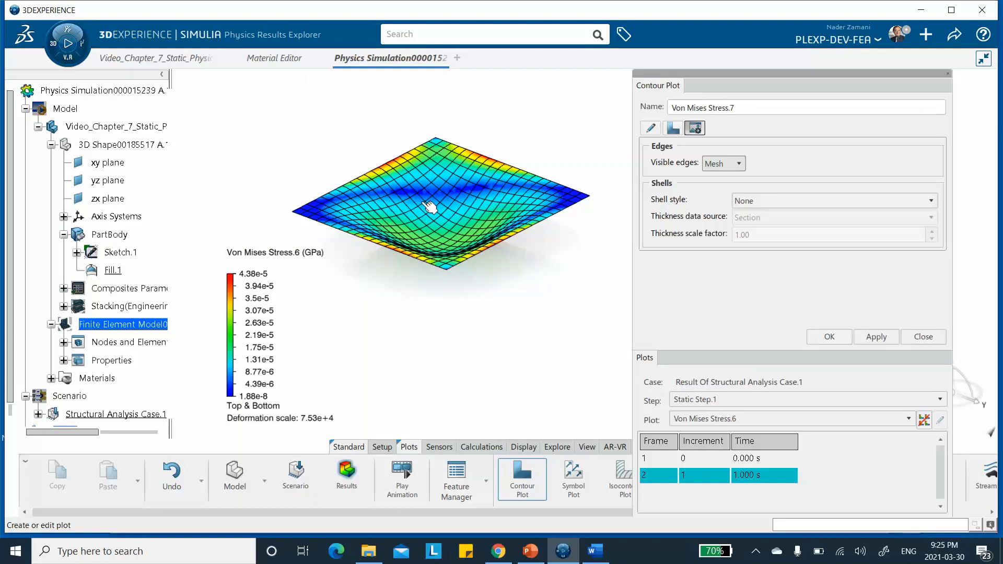
{"action": "middle_click_drag", "start_coordinate": [418, 225], "coordinate": [497, 251]}
{"action": "middle_click_drag", "start_coordinate": [509, 158], "coordinate": [466, 171]}
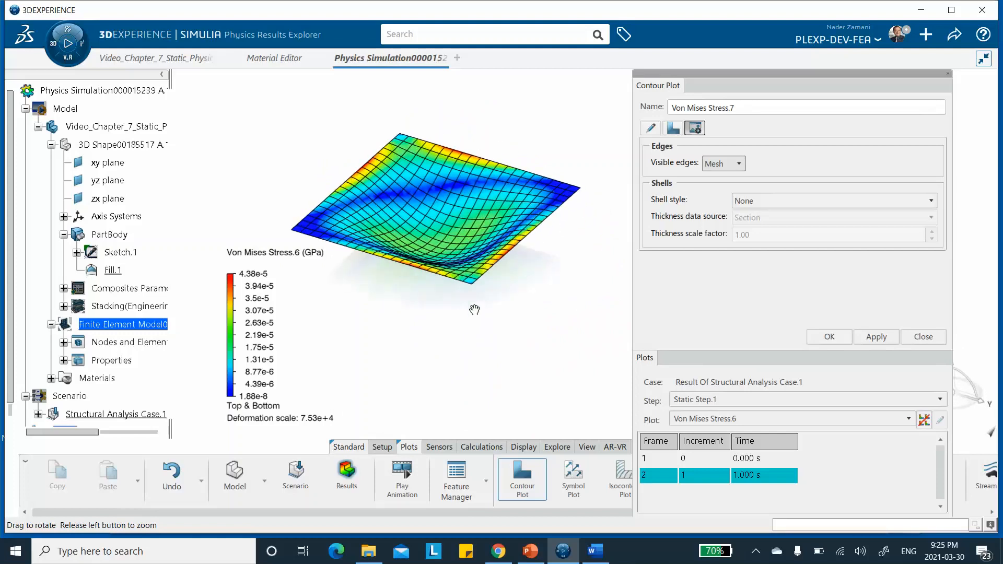
{"action": "middle_click_drag", "start_coordinate": [474, 310], "coordinate": [527, 248]}
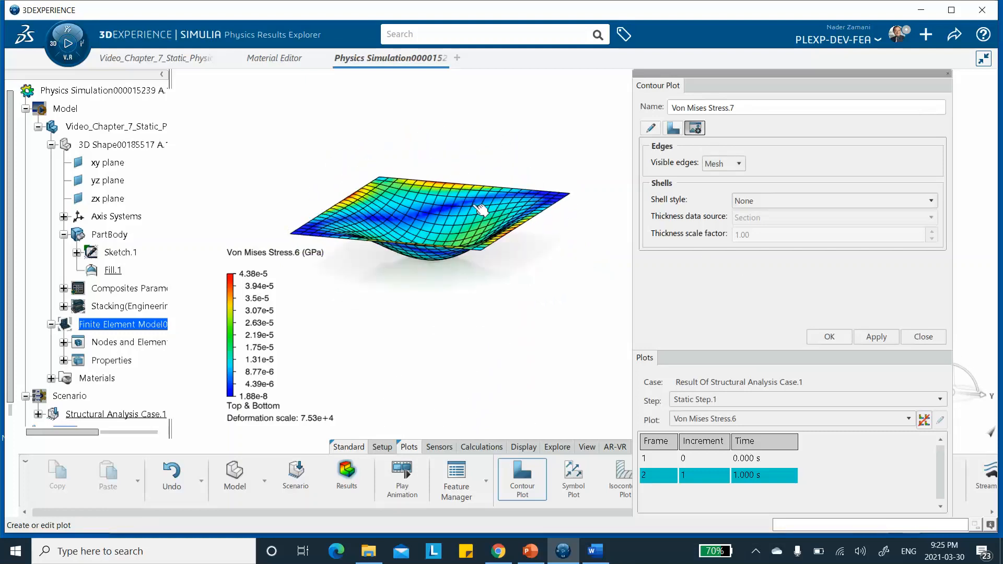
- Create a contour plot of the Mises equivalent stress in Ply.4/Sequence.4 with the location set to Top and bottom
{"action": "left_click", "coordinate": [651, 130]}
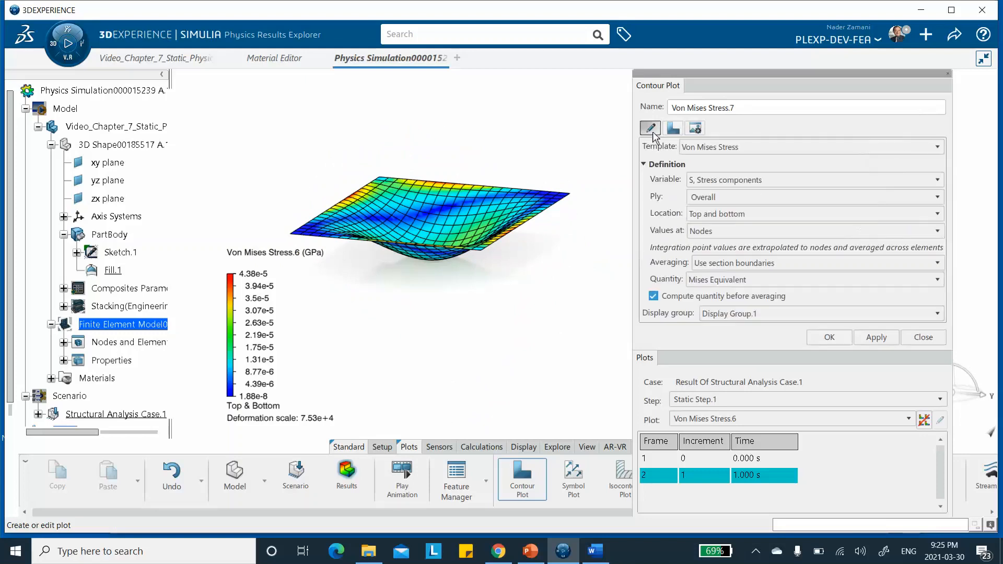
{"action": "left_click", "coordinate": [703, 200]}
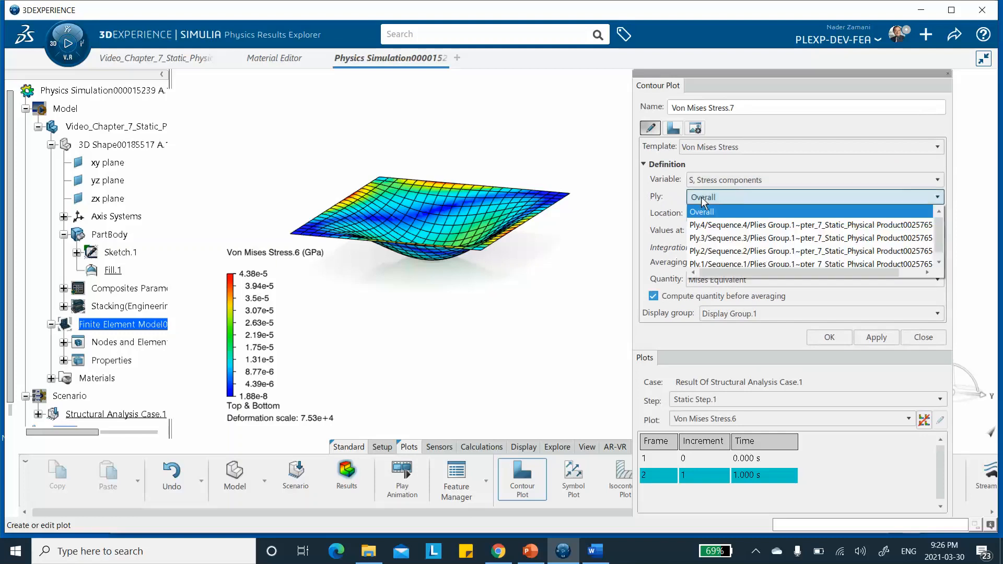
{"action": "left_click", "coordinate": [713, 226]}
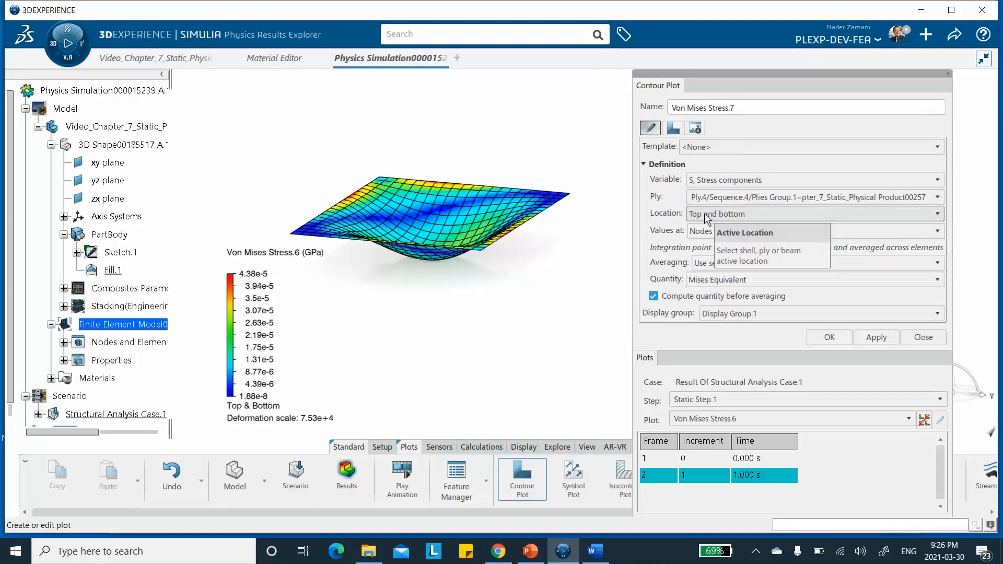
{"action": "left_click", "coordinate": [705, 215]}
{"action": "left_click", "coordinate": [708, 231]}
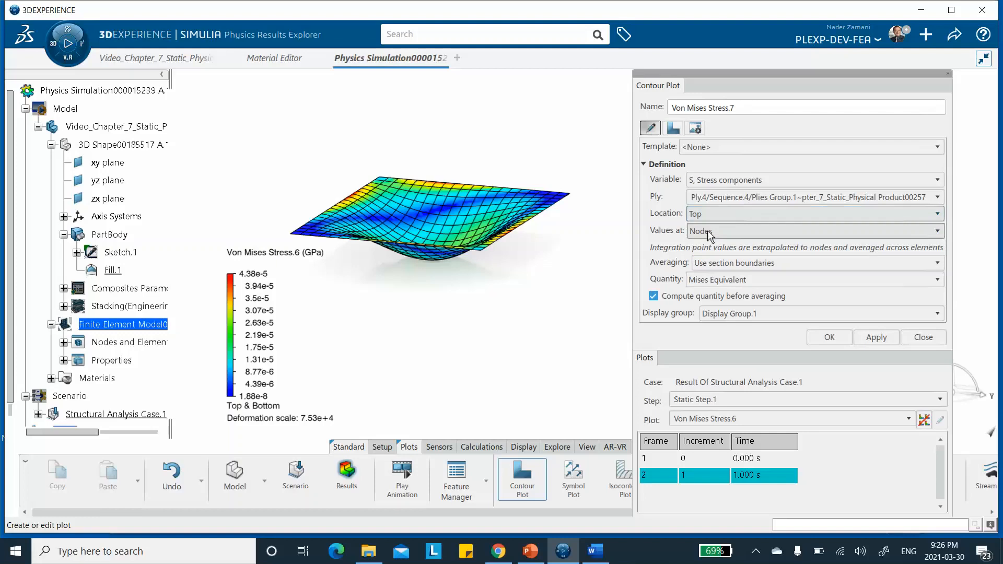
{"action": "left_click", "coordinate": [704, 212]}
{"action": "left_click", "coordinate": [703, 246]}
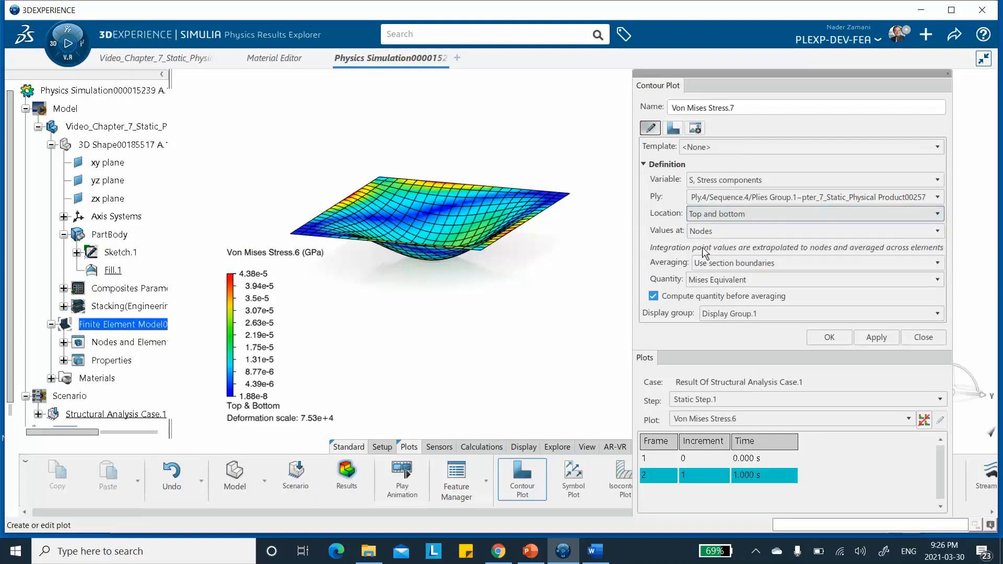
{"action": "left_click", "coordinate": [875, 338]}
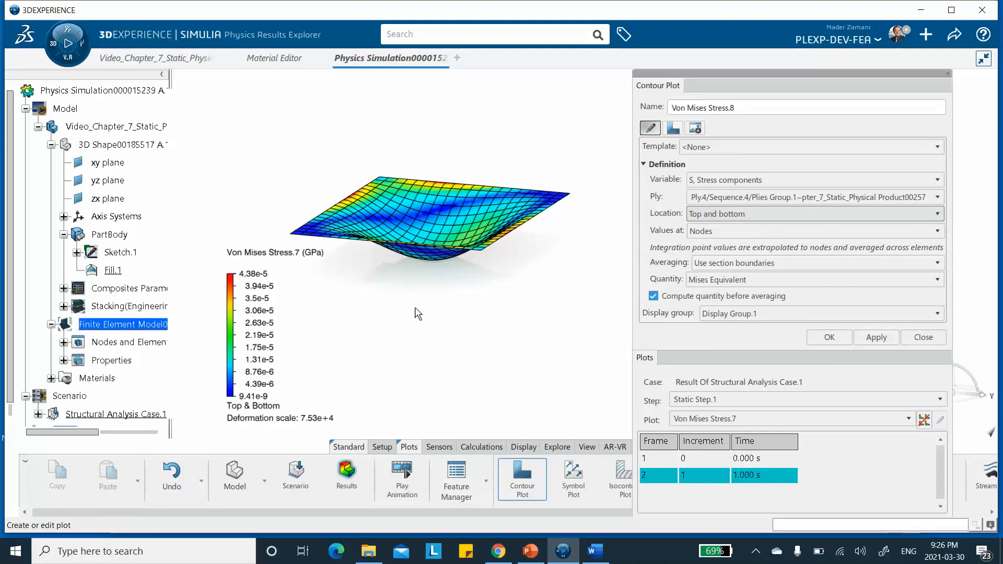
- Examine the Ply.4 stress distribution on both the upper and lower faces of the deformed plate
{"action": "middle_click_drag", "start_coordinate": [418, 313], "coordinate": [463, 310]}
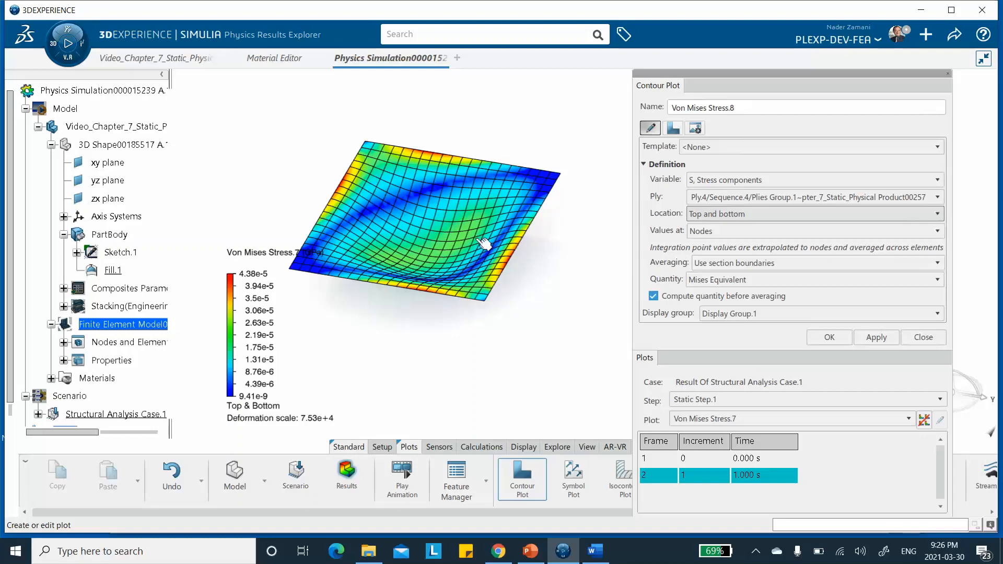
{"action": "middle_click_drag", "start_coordinate": [406, 342], "coordinate": [491, 146]}
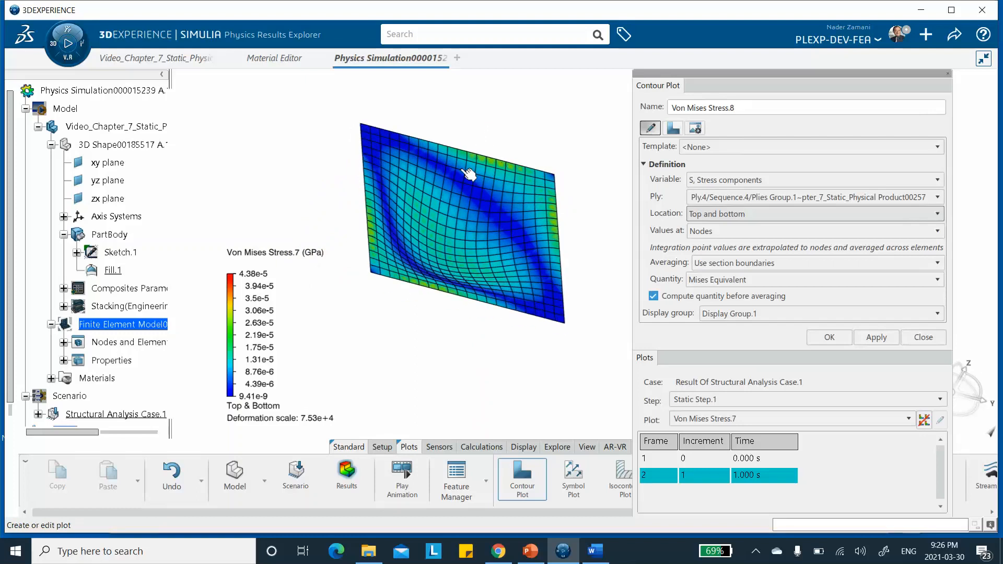
{"action": "middle_click_drag", "start_coordinate": [483, 131], "coordinate": [465, 148]}
{"action": "middle_click_drag", "start_coordinate": [461, 194], "coordinate": [467, 282]}
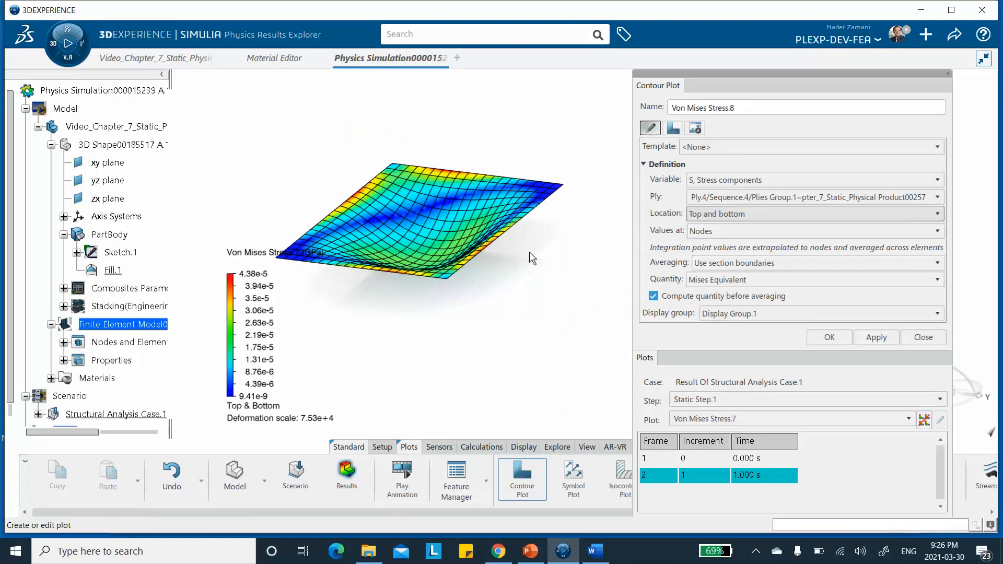
{"action": "middle_click_drag", "start_coordinate": [532, 258], "coordinate": [482, 262]}
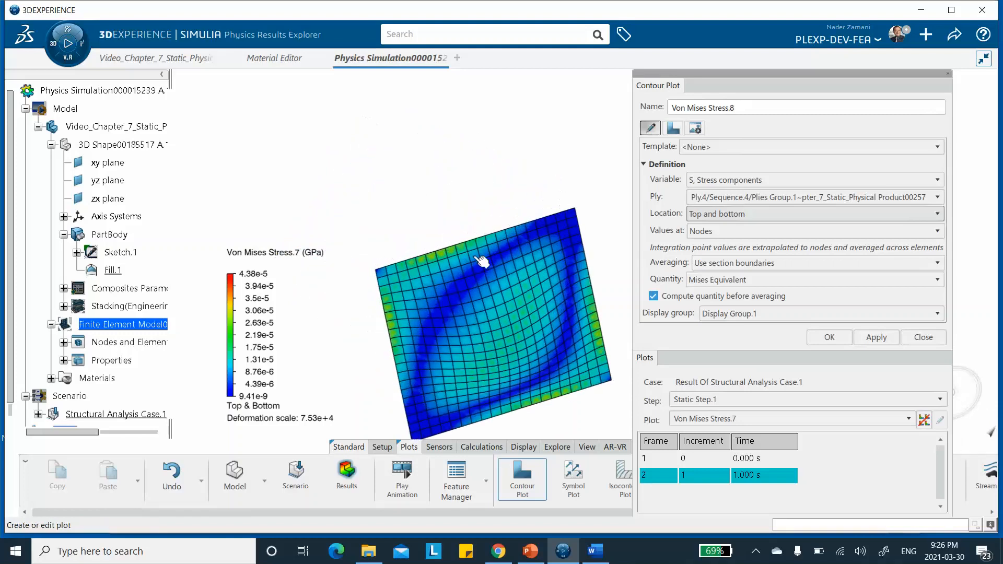
{"action": "middle_click_drag", "start_coordinate": [470, 160], "coordinate": [486, 332]}
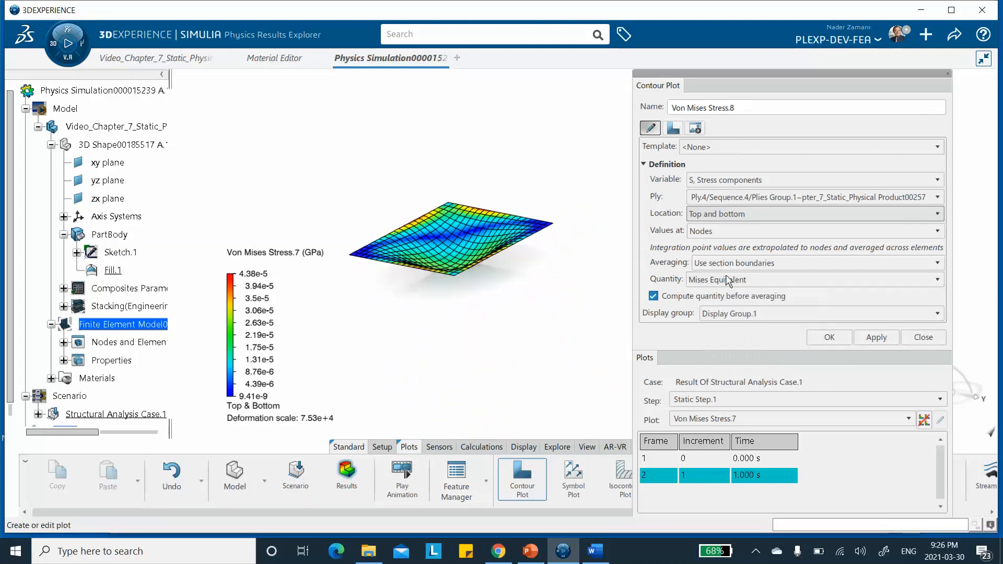
- Create a Ply.4 Mises stress contour plot with the location set to Top, and close the contour plot settings
{"action": "left_click", "coordinate": [711, 214]}
{"action": "left_click", "coordinate": [700, 238]}
{"action": "left_click", "coordinate": [867, 340]}
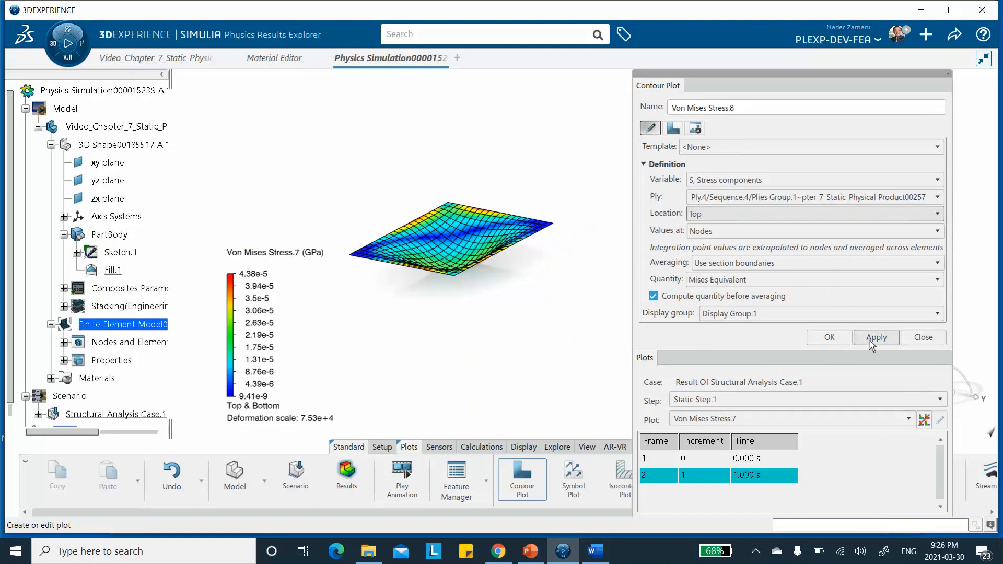
{"action": "middle_click_drag", "start_coordinate": [539, 331], "coordinate": [528, 398]}
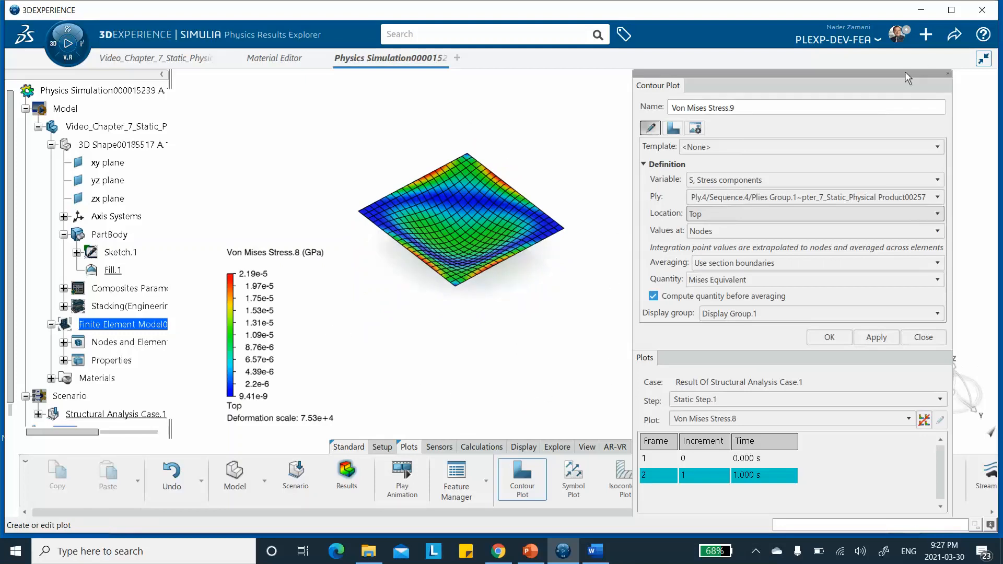
{"action": "left_click", "coordinate": [947, 73]}
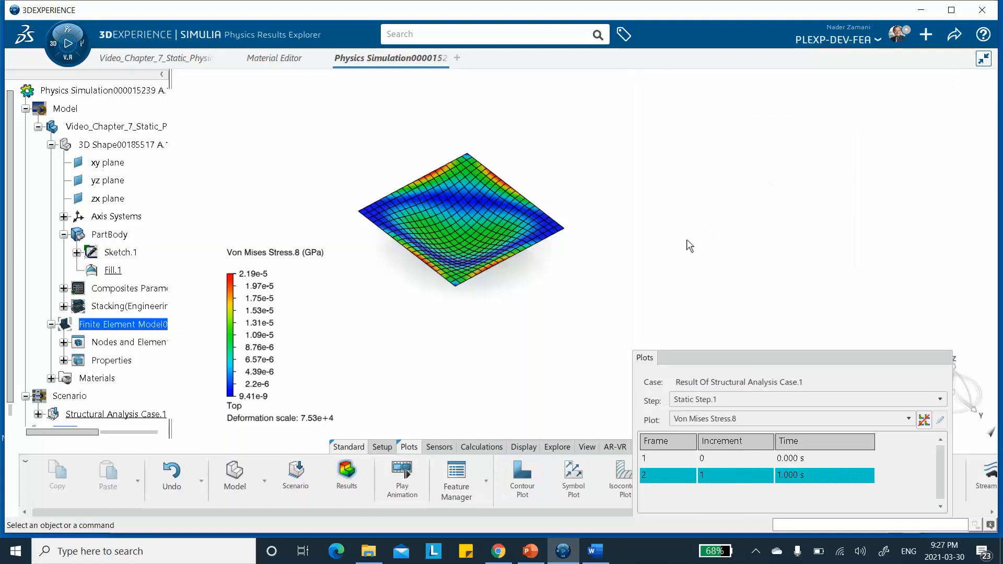
{"action": "left_click_drag", "start_coordinate": [766, 362], "coordinate": [739, 185]}
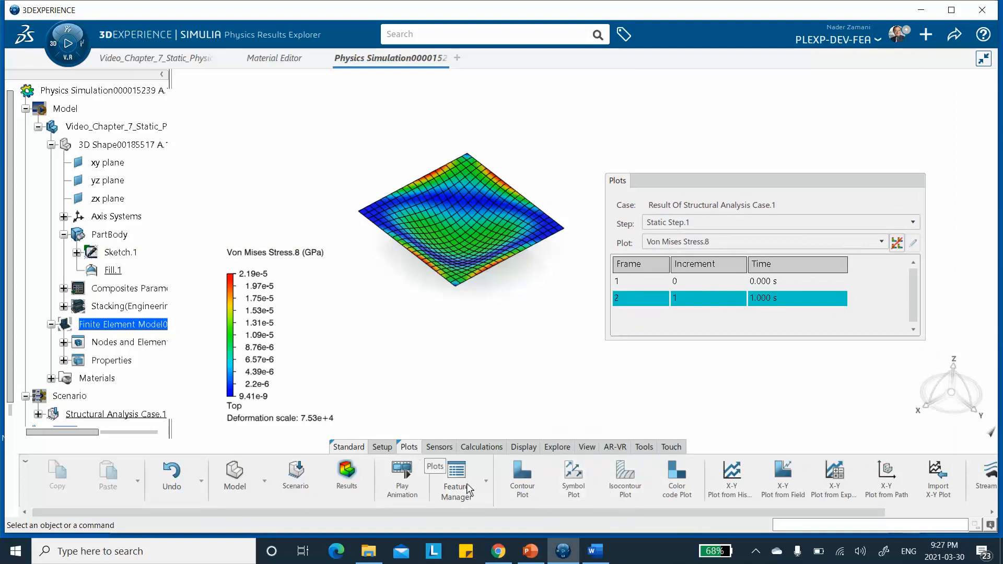
- Open a ply stack plot for an element near the plate's centre and expand its stiffness matrices and element properties
{"action": "left_click_drag", "start_coordinate": [547, 513], "coordinate": [654, 512]}
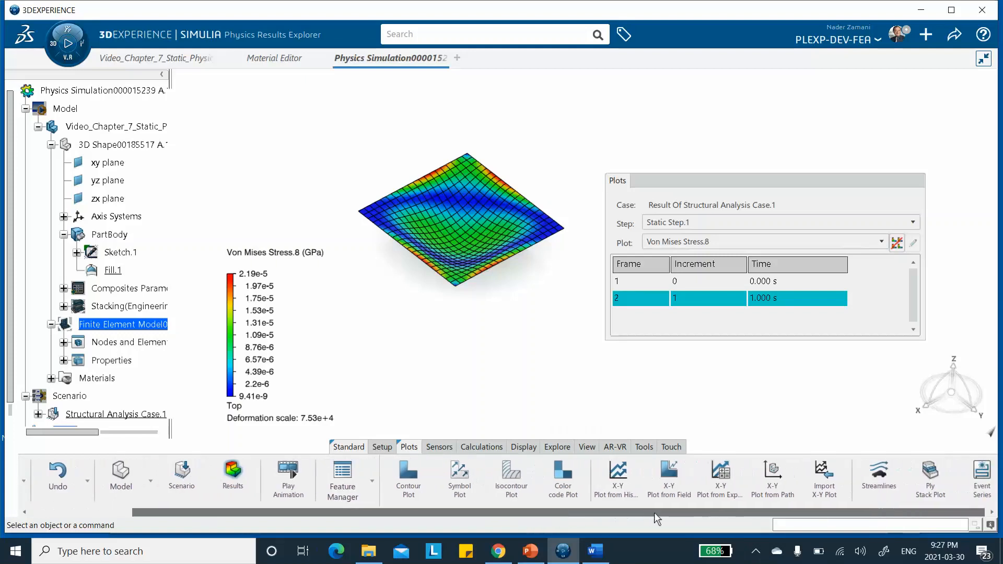
{"action": "left_click", "coordinate": [929, 478]}
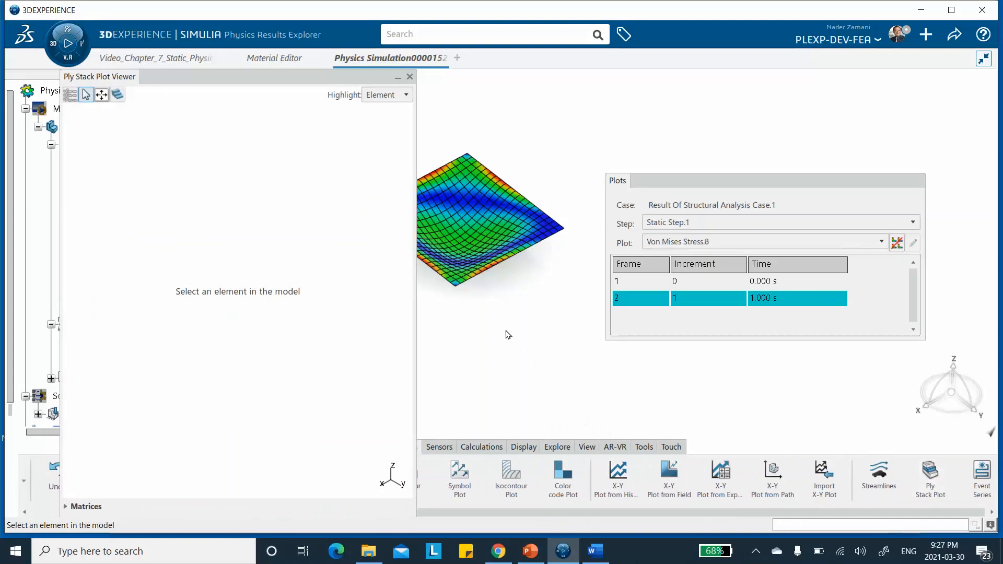
{"action": "left_click", "coordinate": [469, 230]}
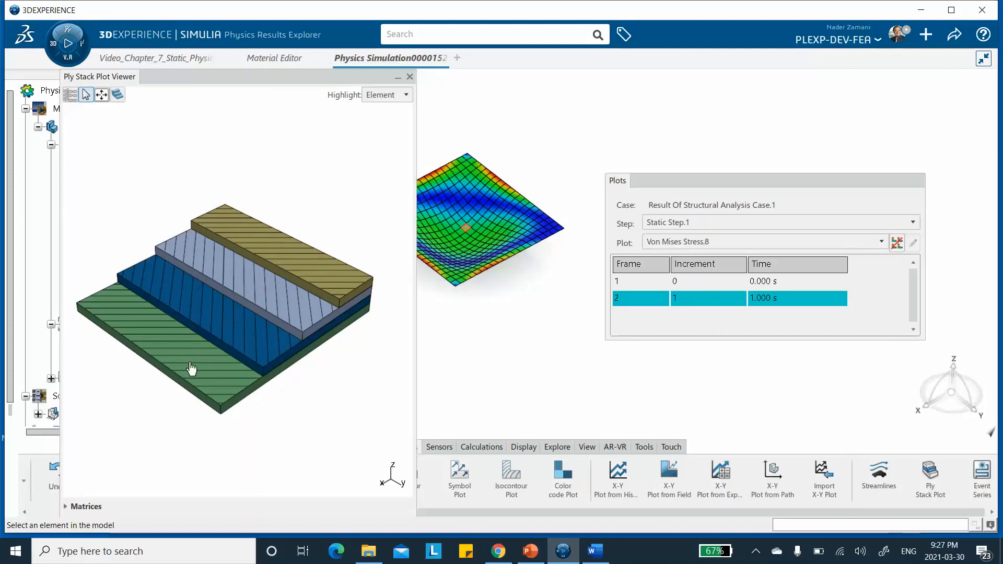
{"action": "left_click", "coordinate": [65, 506]}
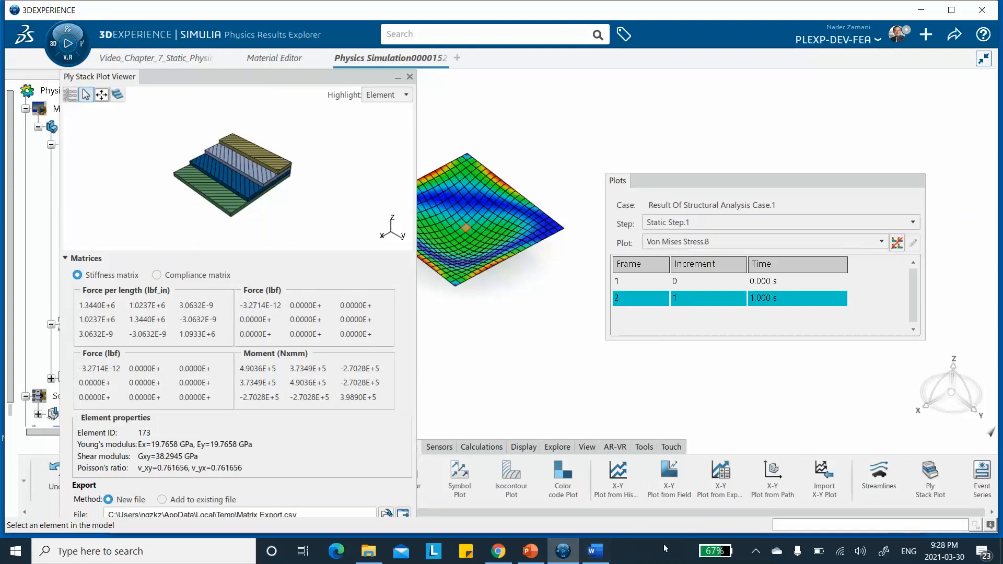
{"action": "left_click", "coordinate": [755, 552]}
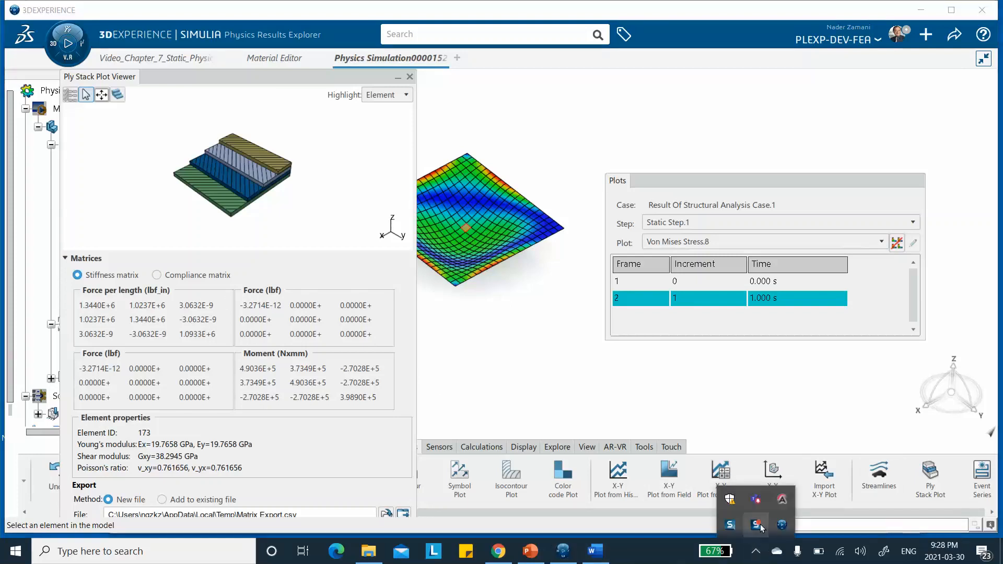